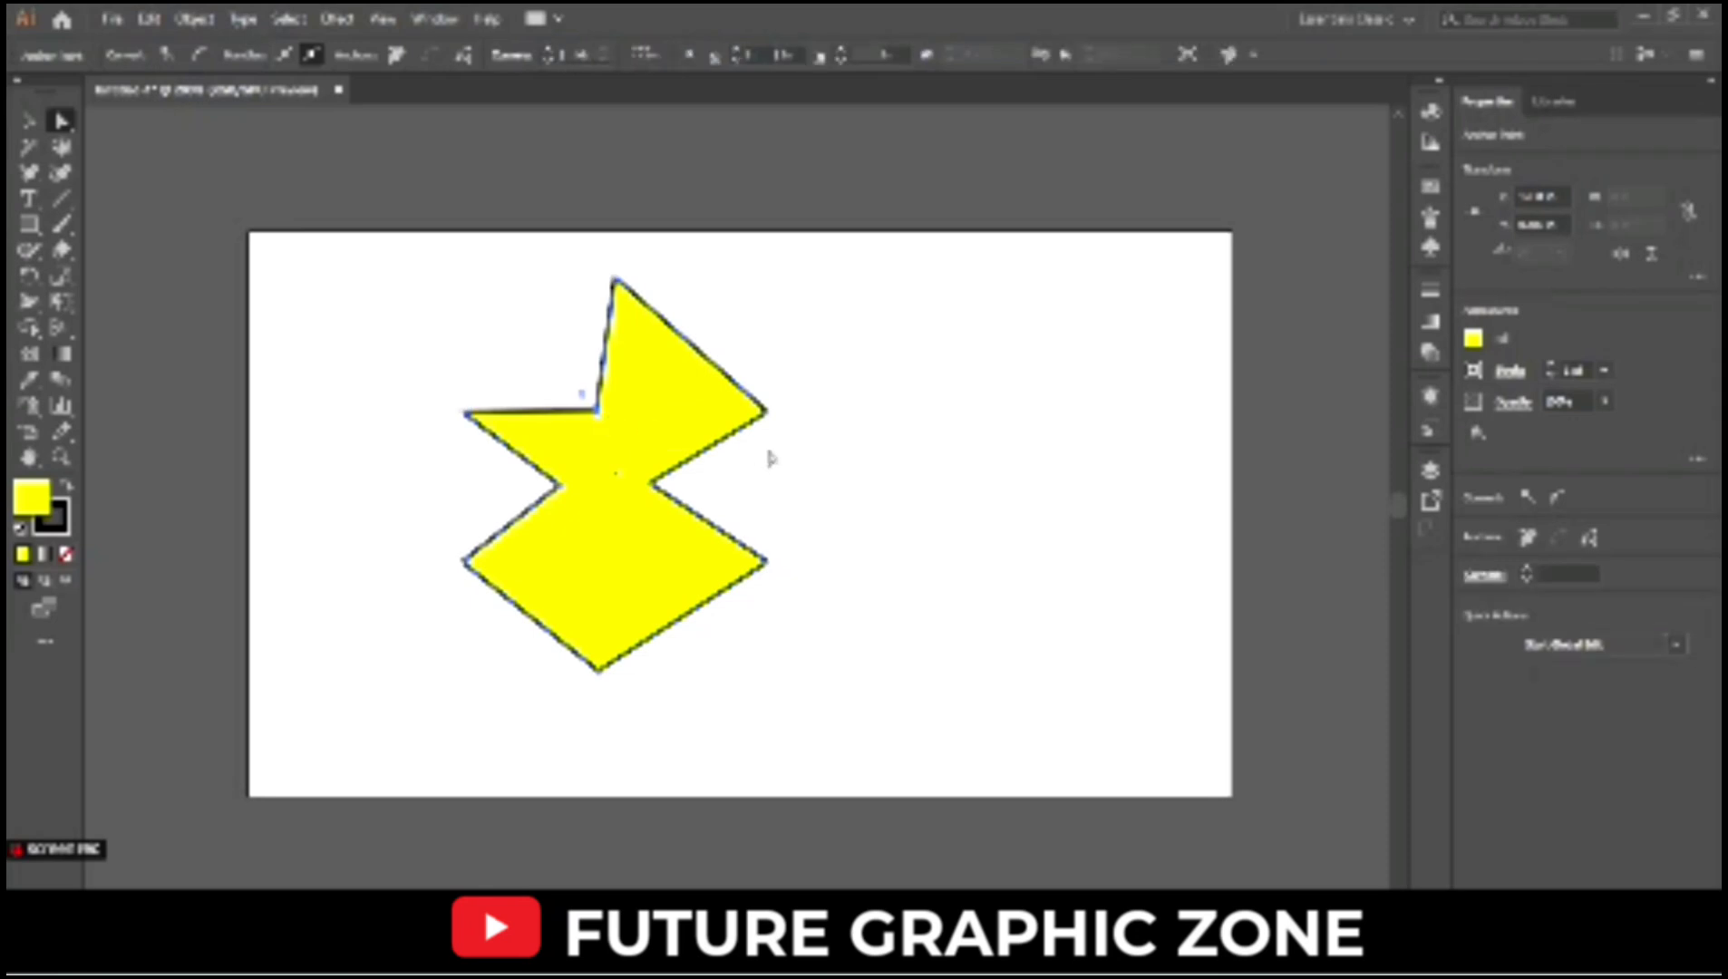
Add an anchor point on the yellow shape's upper-right edge and pull it outward to form a corner
{"action": "left_click", "coordinate": [29, 172]}
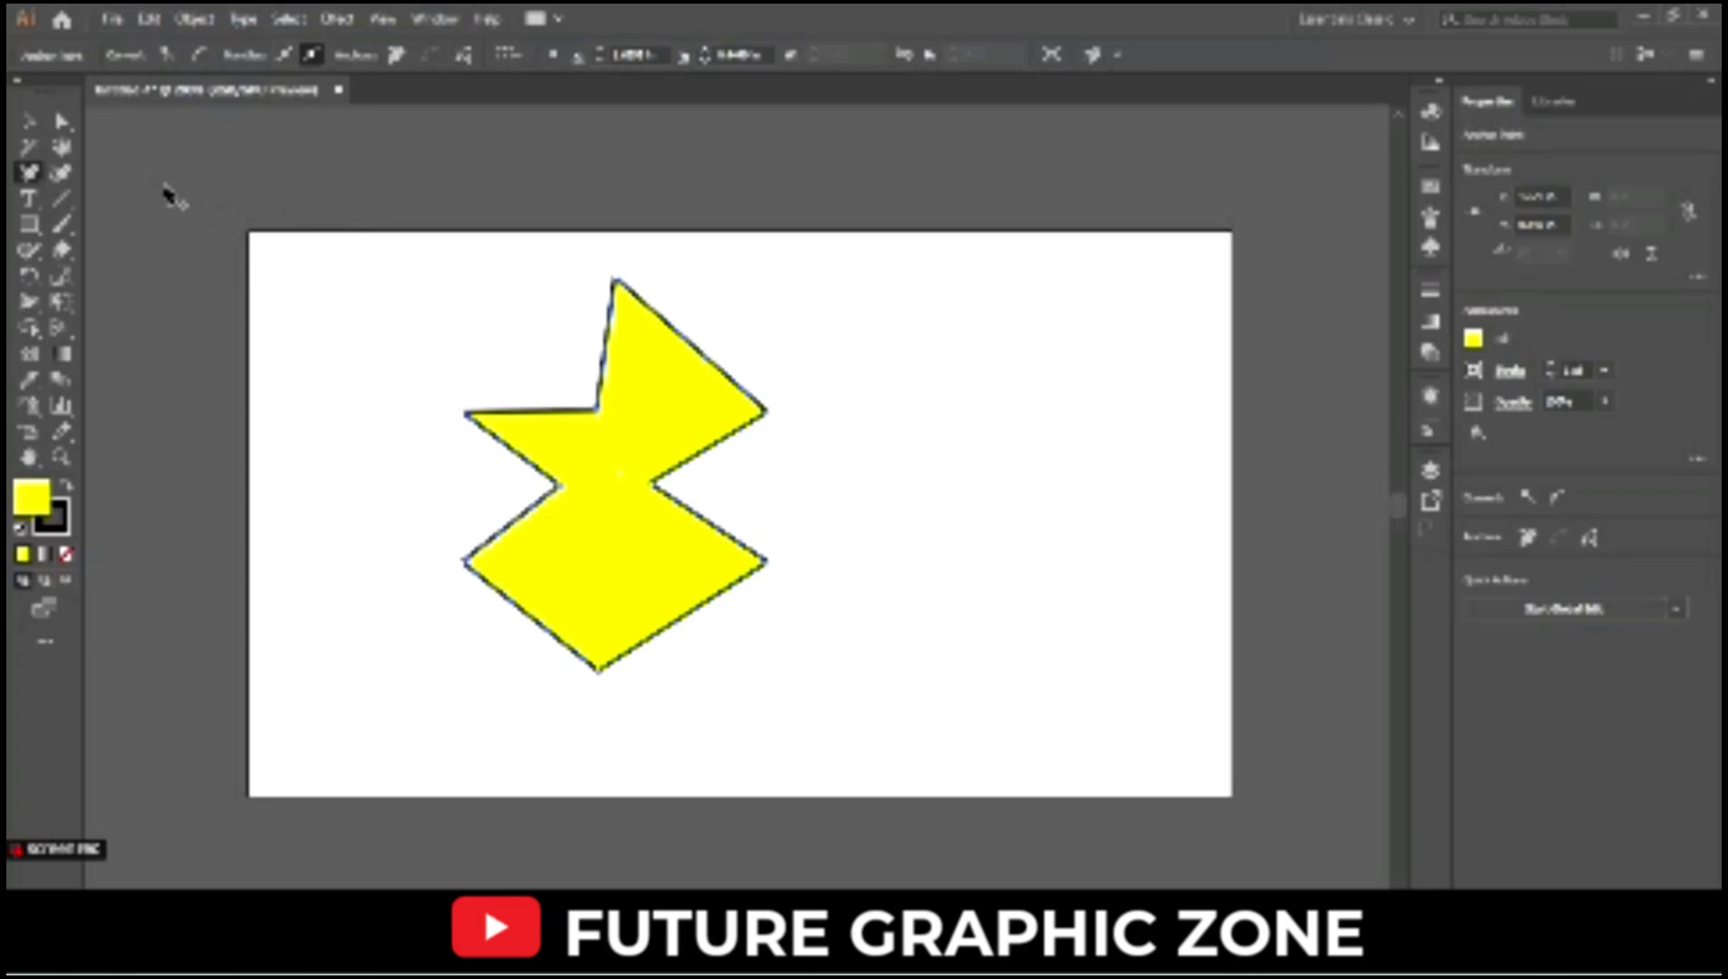
{"action": "left_click", "coordinate": [61, 121]}
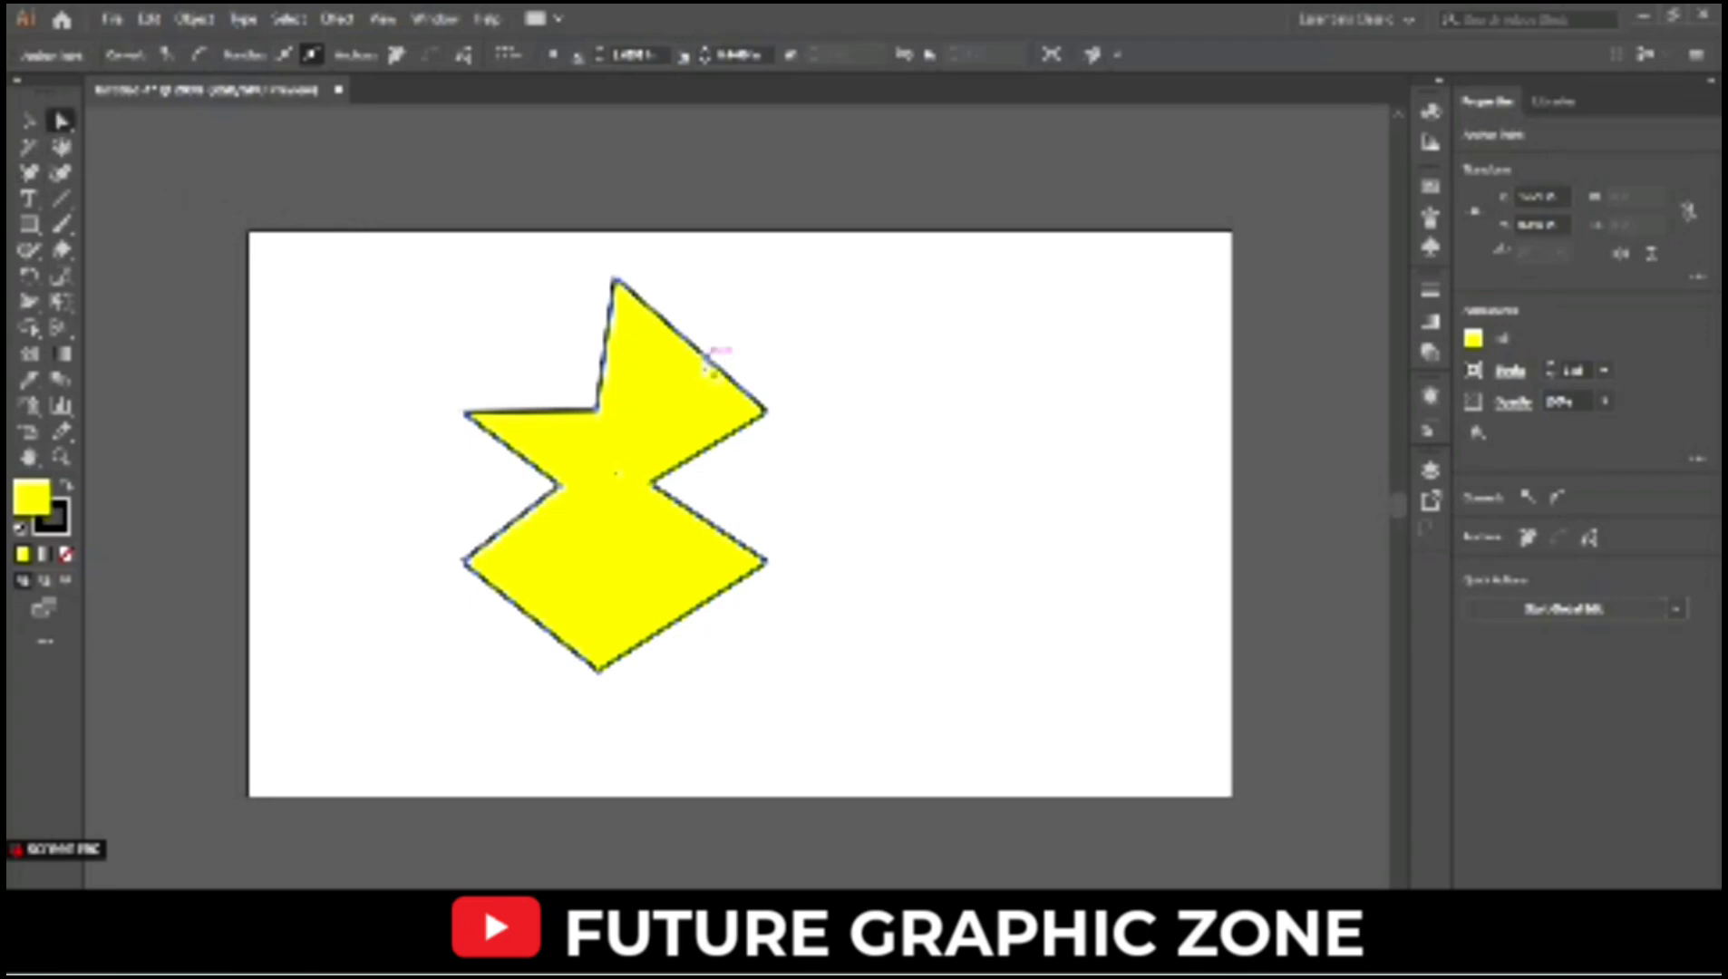
{"action": "left_click_drag", "start_coordinate": [710, 358], "coordinate": [771, 304]}
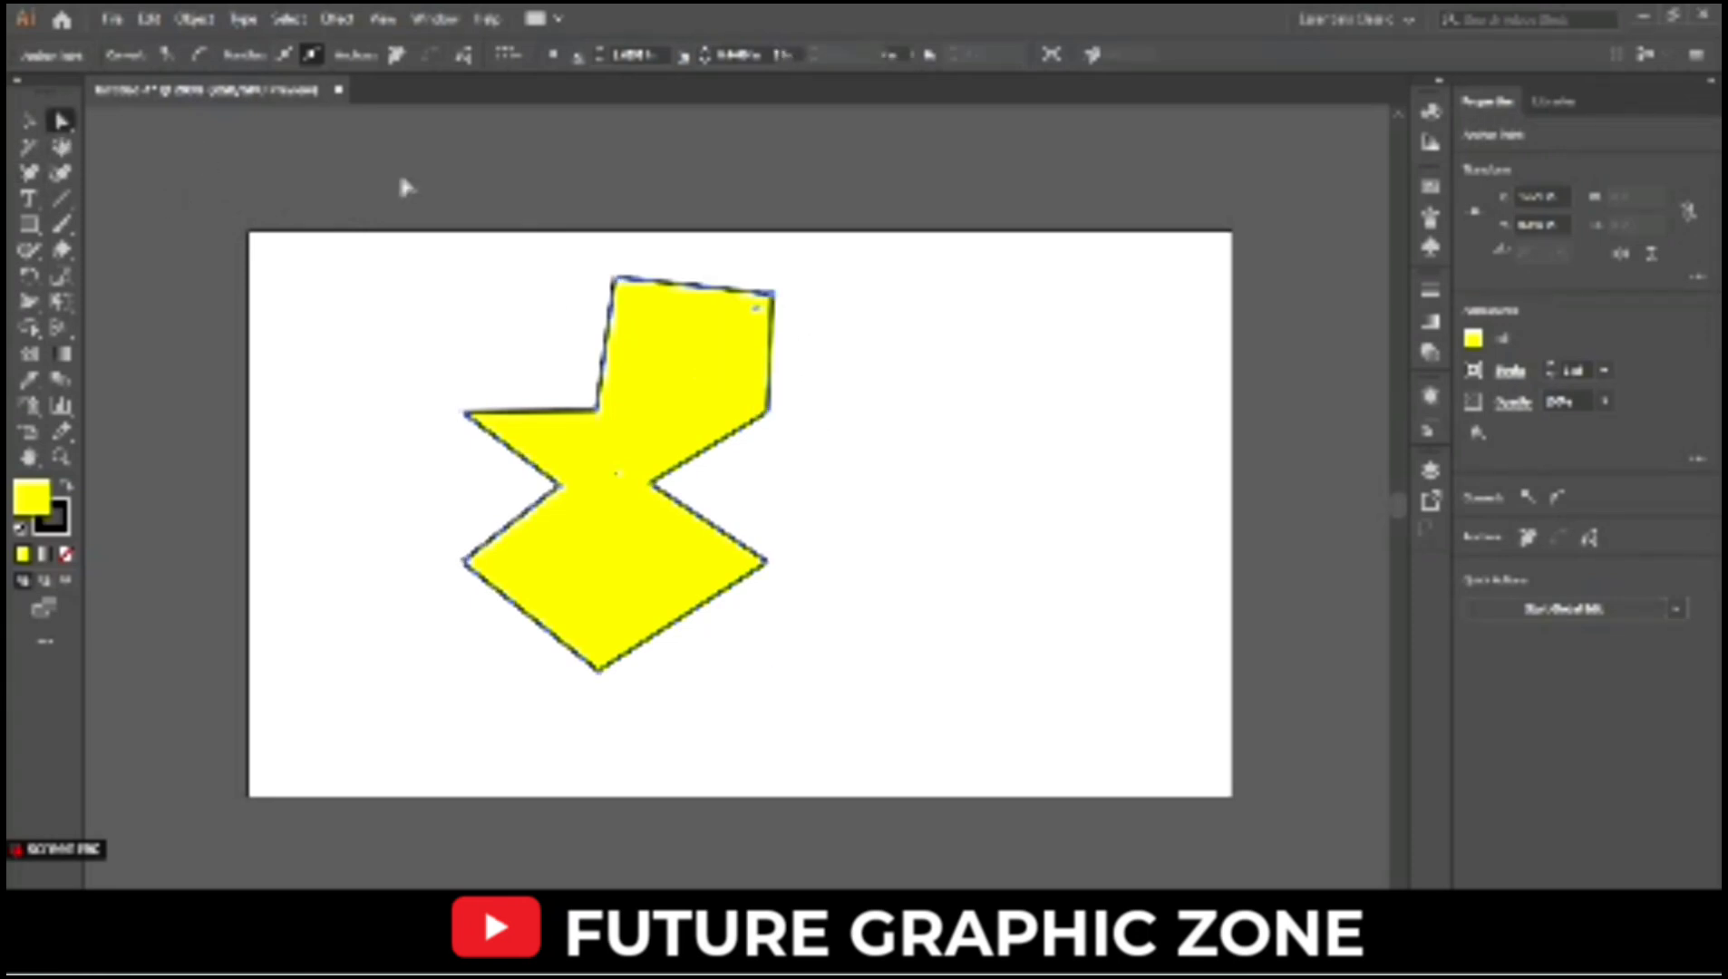
{"action": "left_click", "coordinate": [20, 119]}
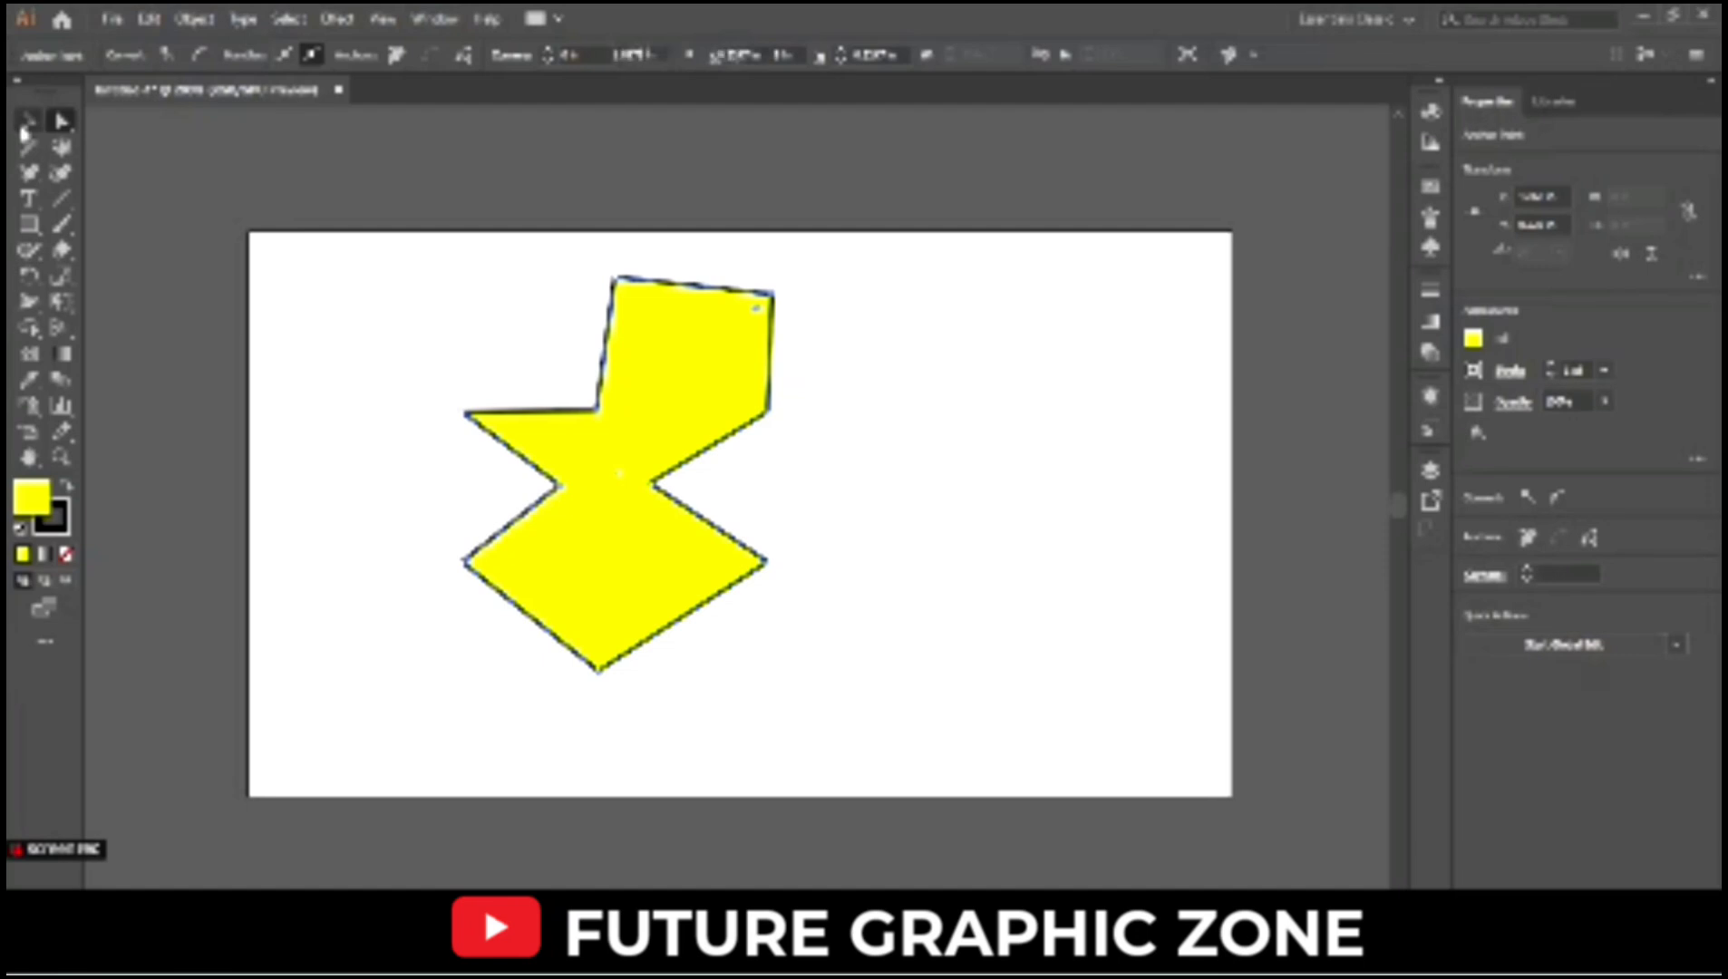
Move the whole yellow shape into the right half of the artboard and deselect it
{"action": "left_click", "coordinate": [375, 299]}
{"action": "mouse_move", "coordinate": [610, 605]}
{"action": "left_mouse_down"}
{"action": "mouse_move", "coordinate": [588, 585]}
{"action": "mouse_move", "coordinate": [625, 598]}
{"action": "left_mouse_up"}
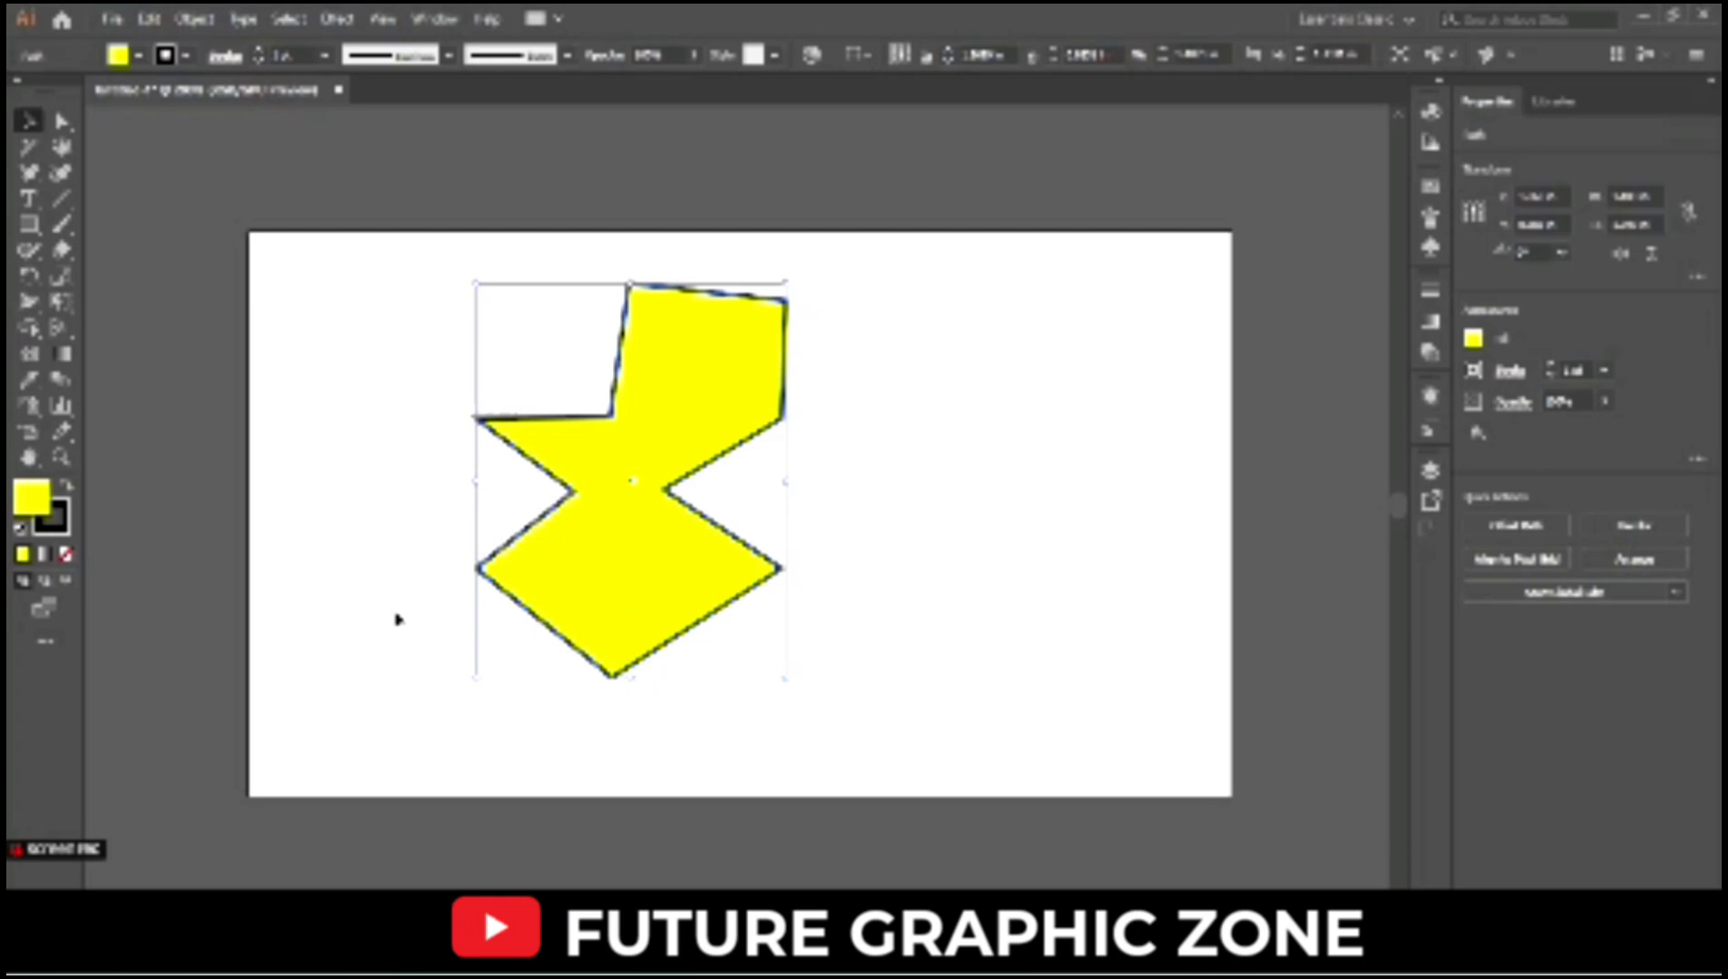
{"action": "left_click", "coordinate": [396, 618]}
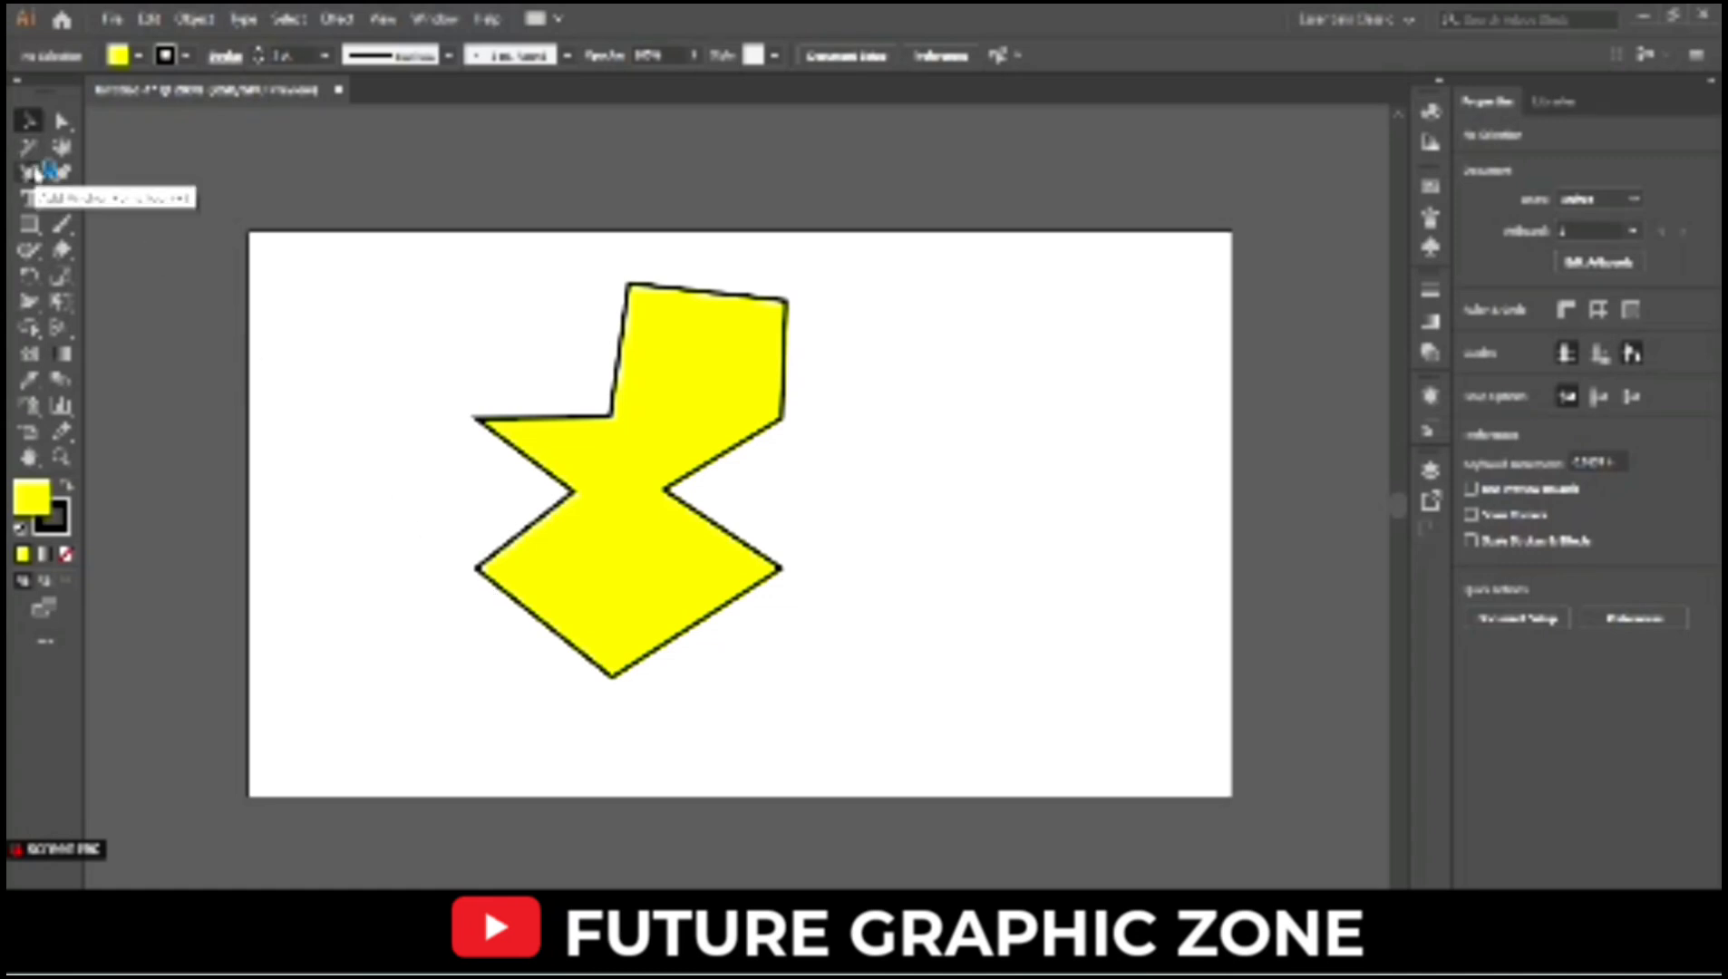
{"action": "left_click_drag", "start_coordinate": [595, 456], "coordinate": [952, 476]}
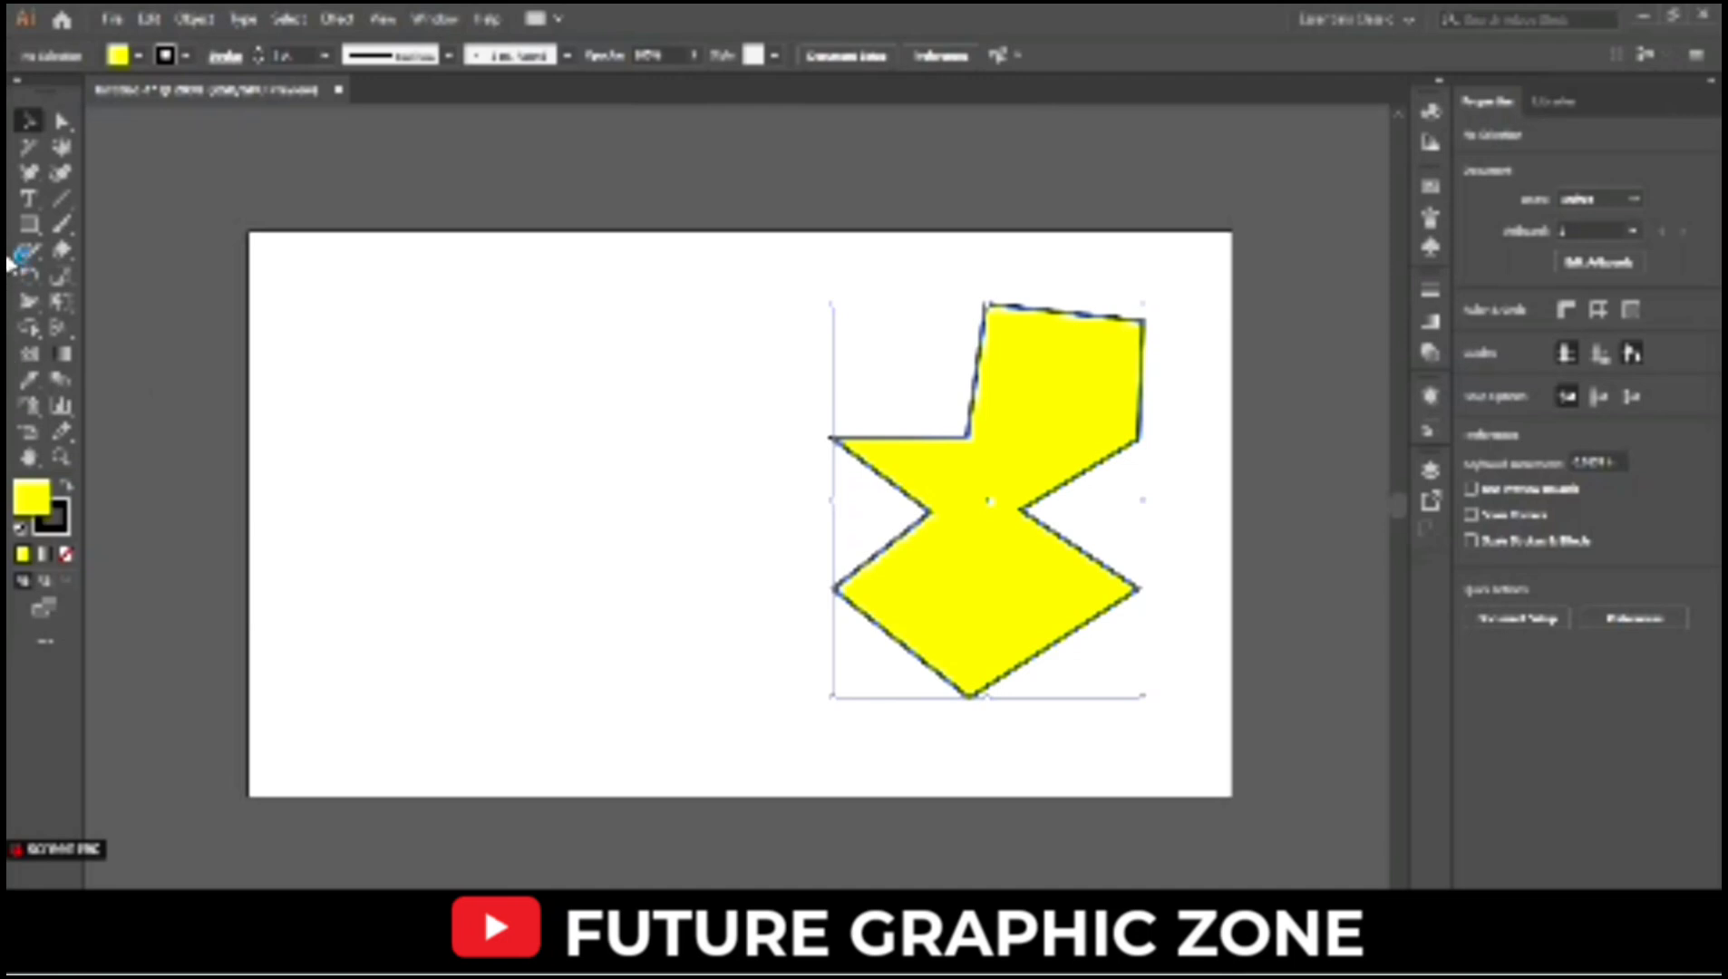
{"action": "left_click", "coordinate": [448, 425]}
Duplicate the yellow shape into the left half of the artboard
{"action": "left_click", "coordinate": [991, 611]}
{"action": "left_click_drag", "start_coordinate": [968, 582], "coordinate": [482, 571]}
{"action": "left_click", "coordinate": [731, 587]}
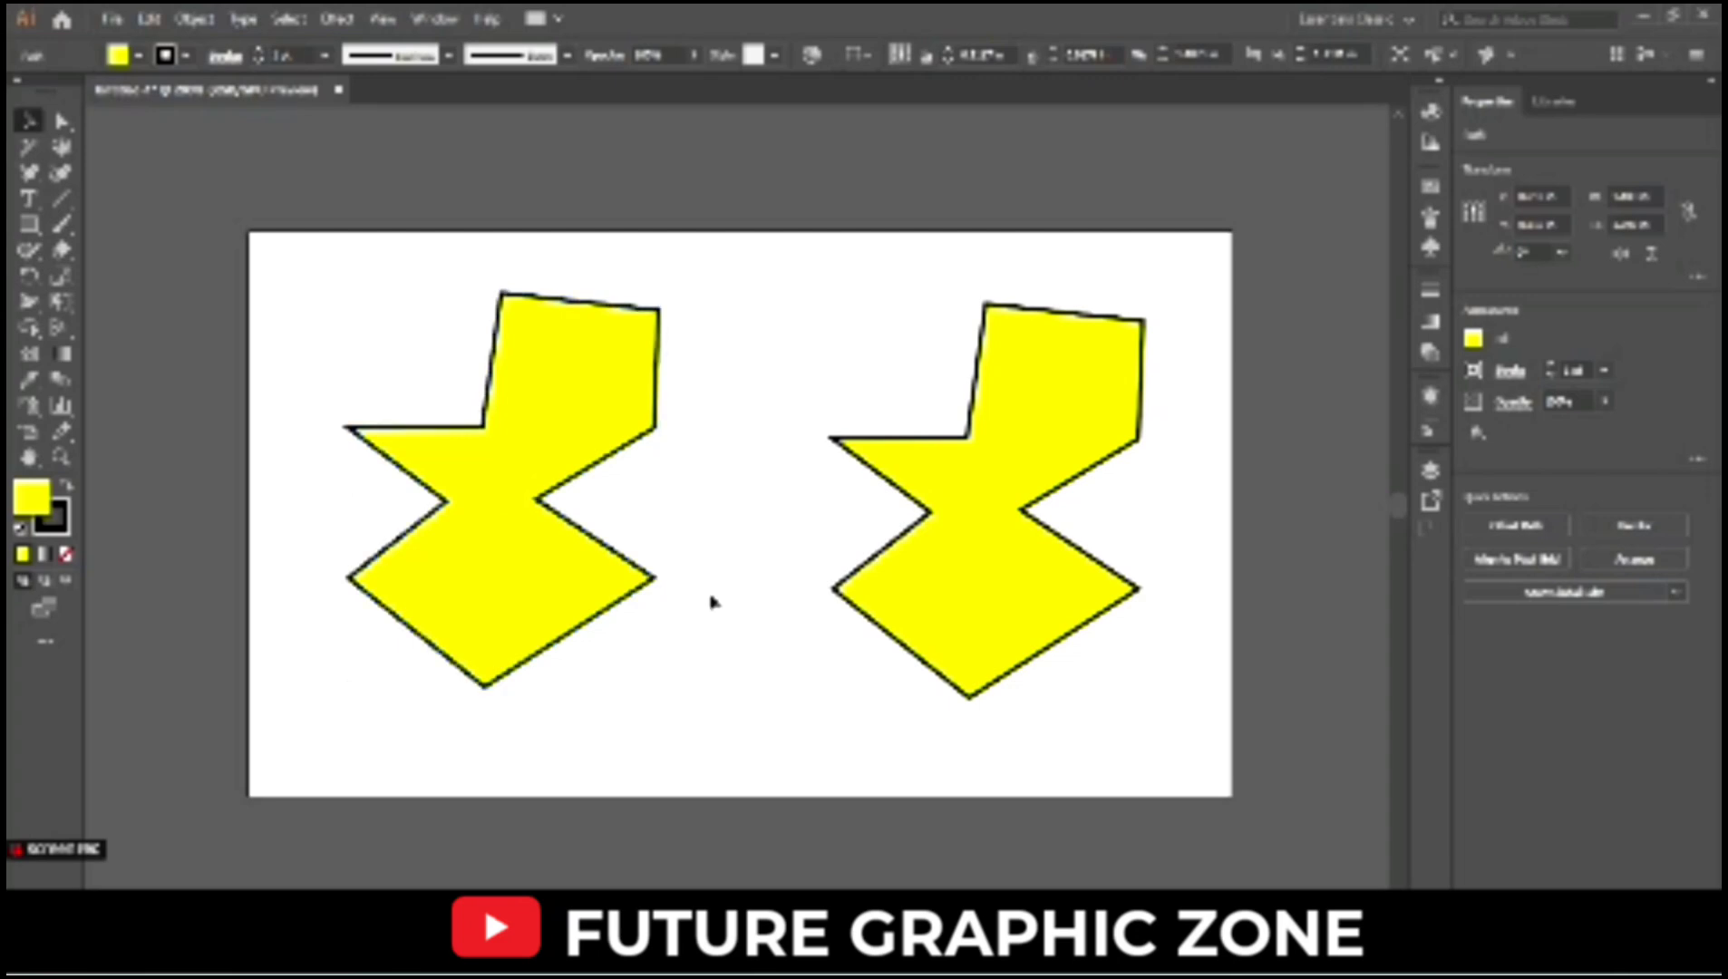
Paste a copy of the left shape in place, offset it toward the artboard's lower middle, and delete that copy
{"action": "left_click", "coordinate": [520, 528]}
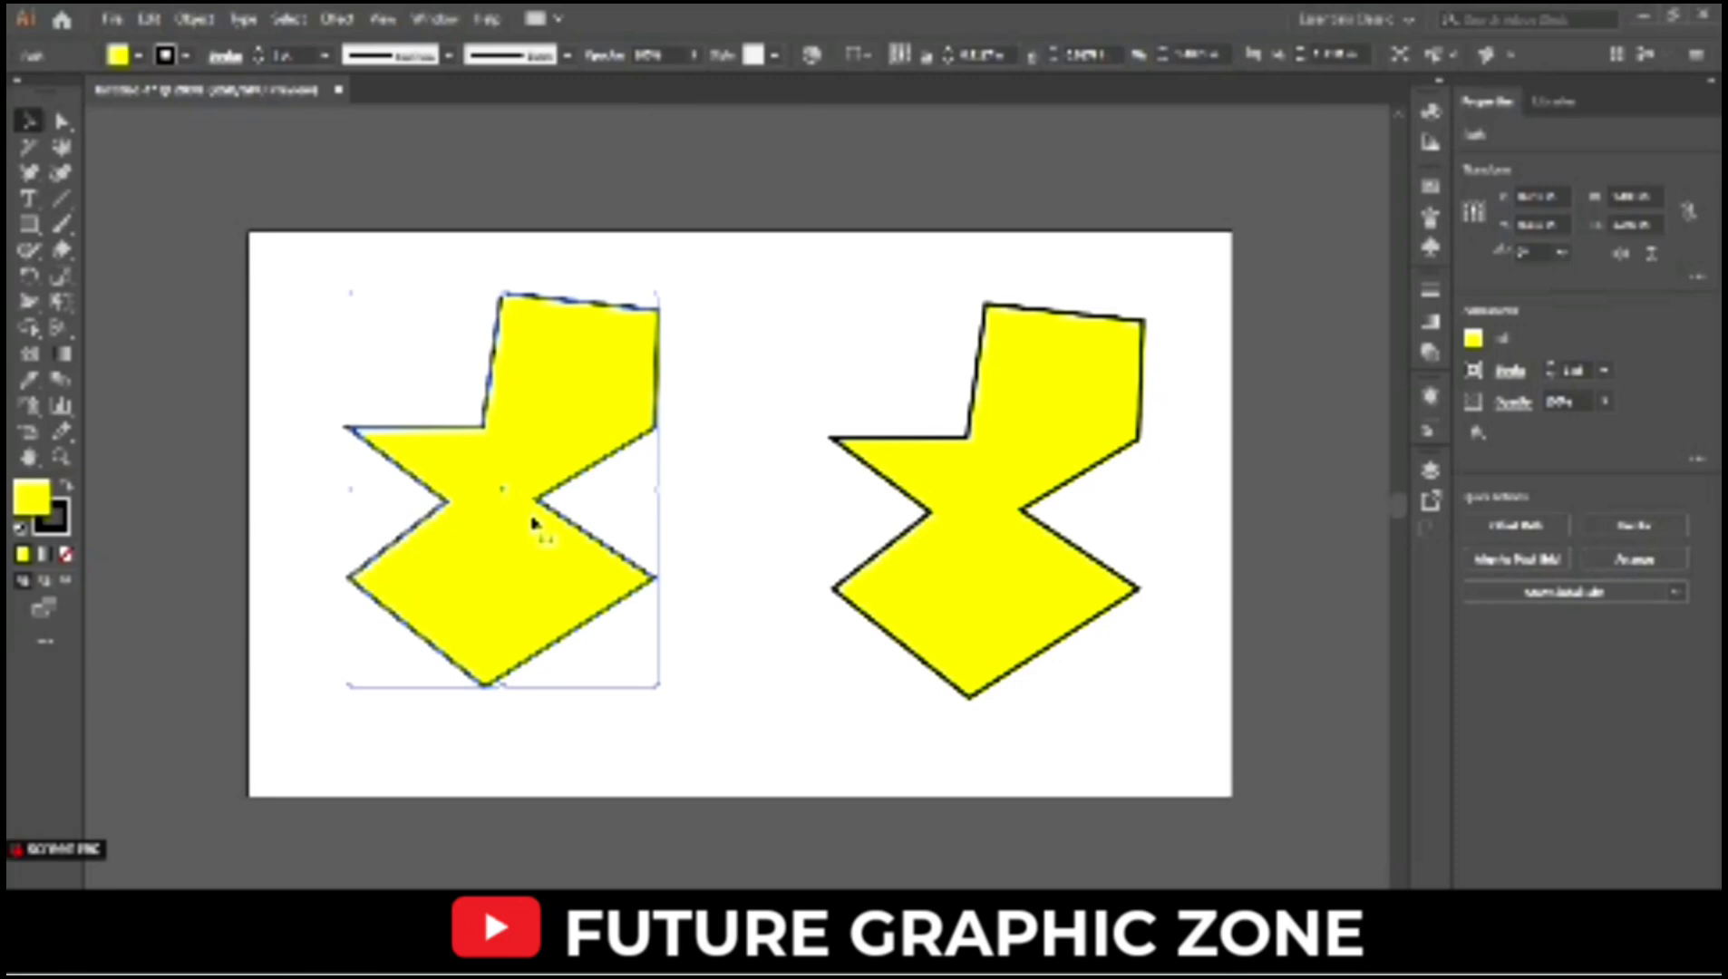
{"action": "left_click", "coordinate": [148, 20]}
{"action": "left_click", "coordinate": [192, 125]}
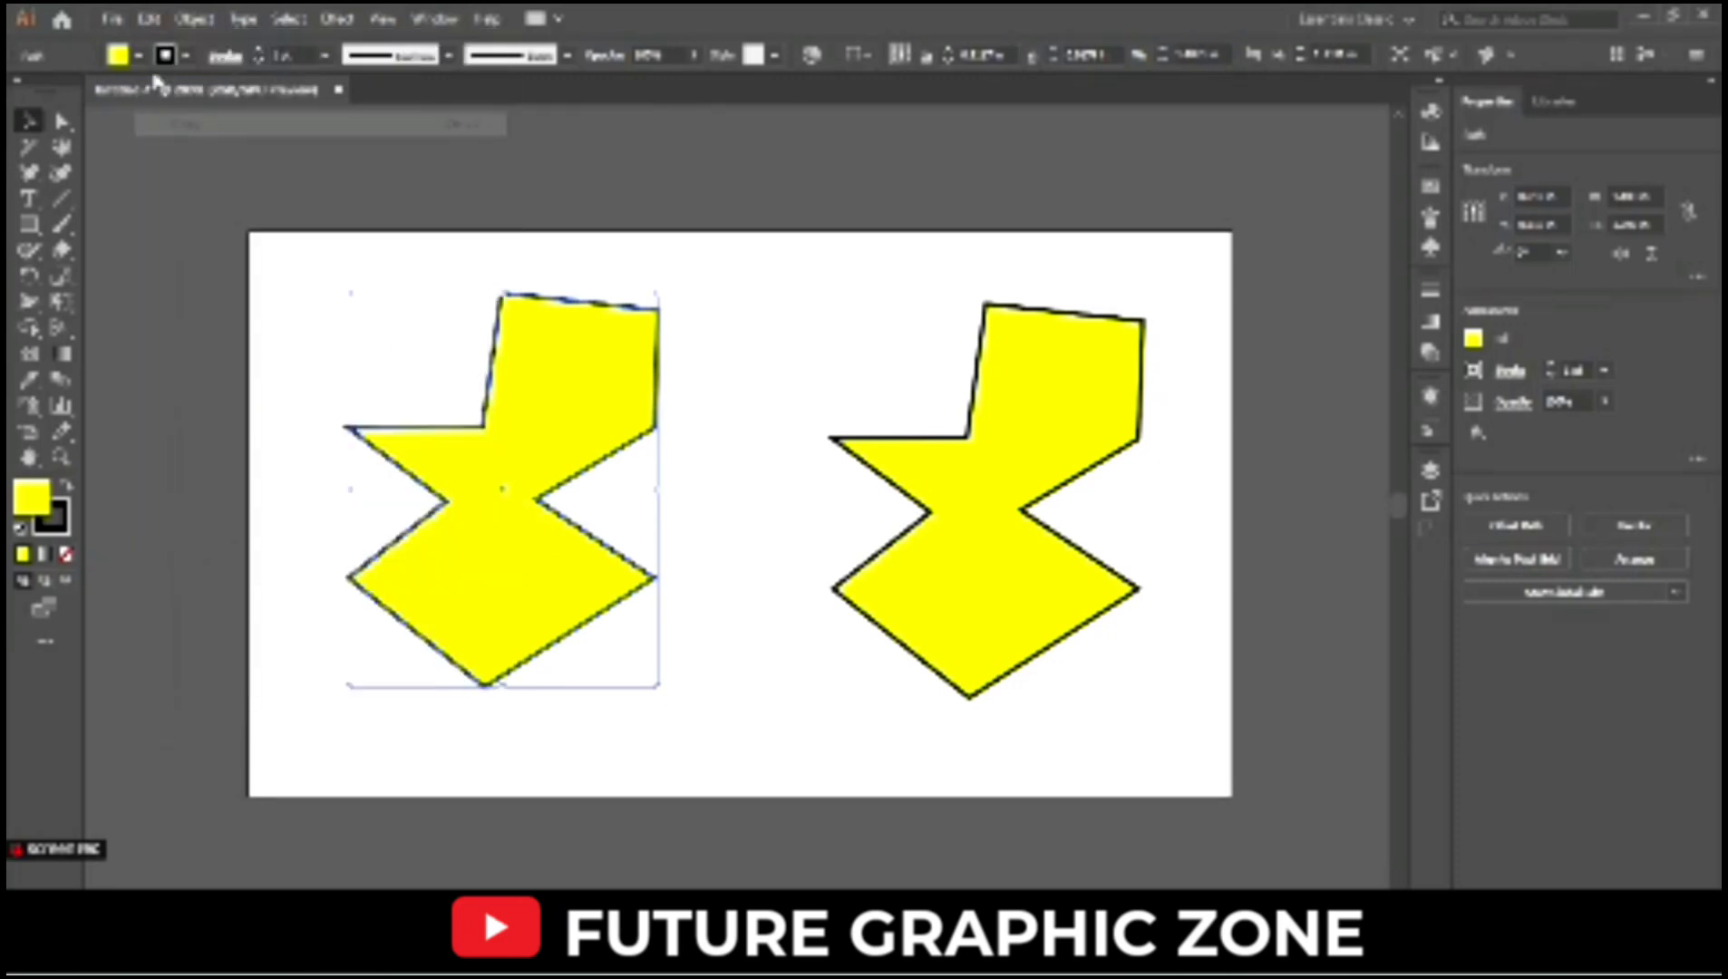
{"action": "left_click", "coordinate": [145, 20]}
{"action": "left_click", "coordinate": [191, 221]}
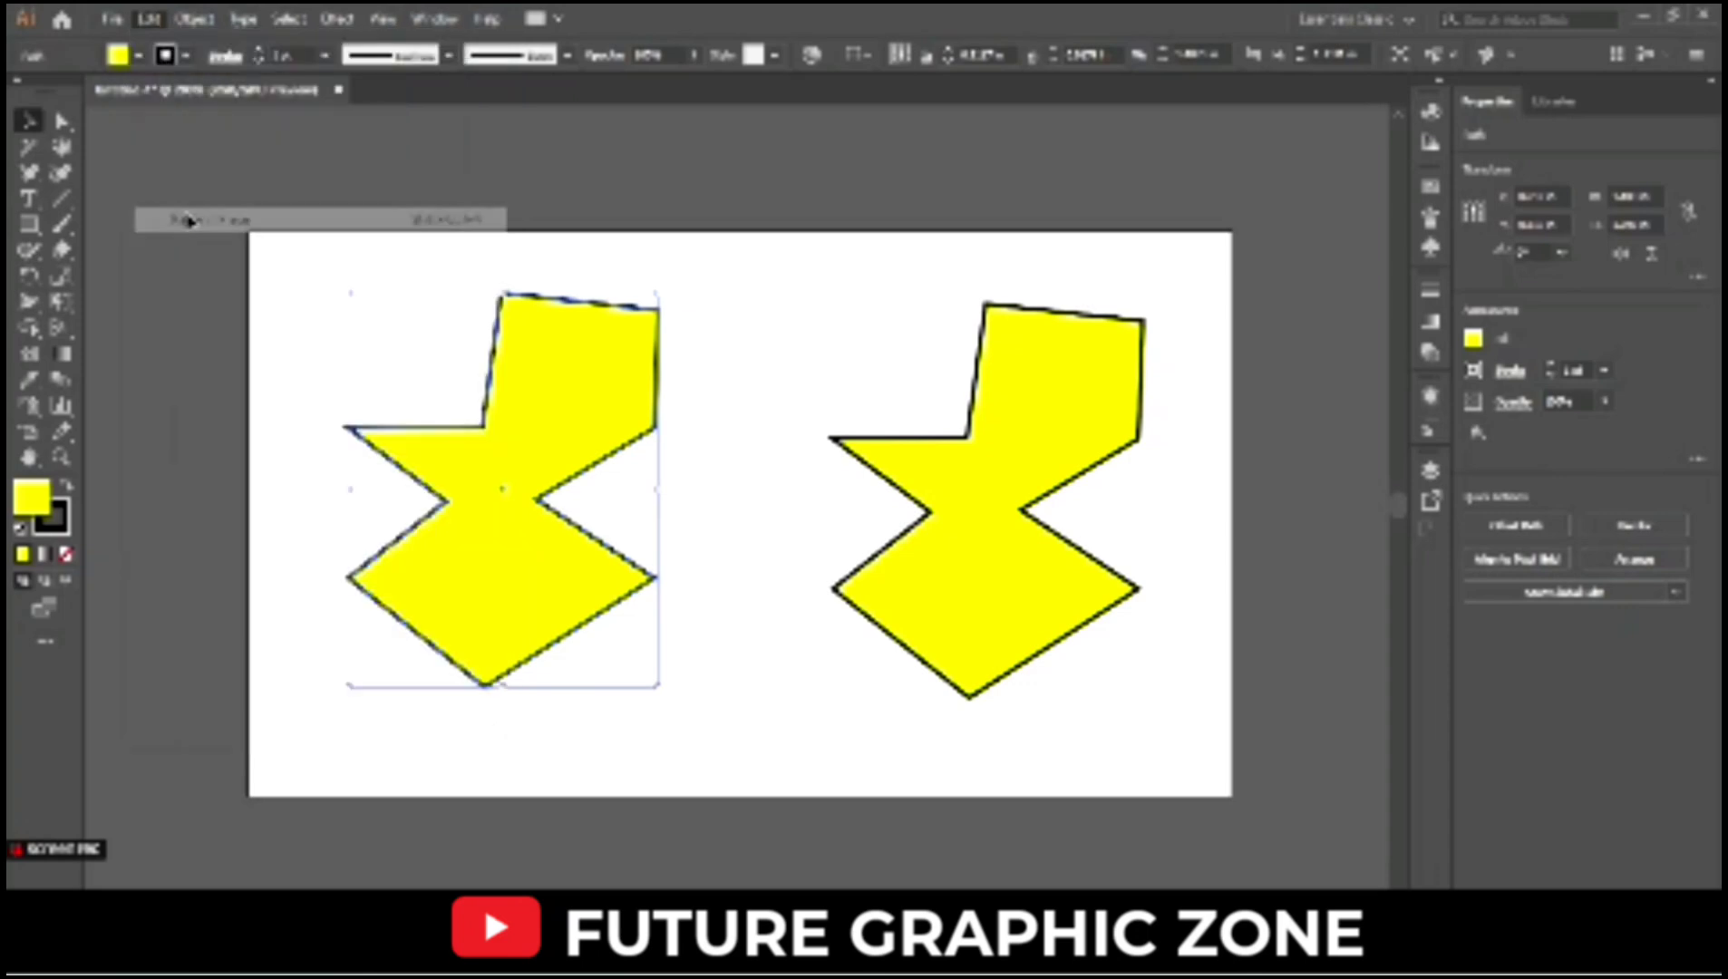
{"action": "left_click_drag", "start_coordinate": [532, 601], "coordinate": [745, 702]}
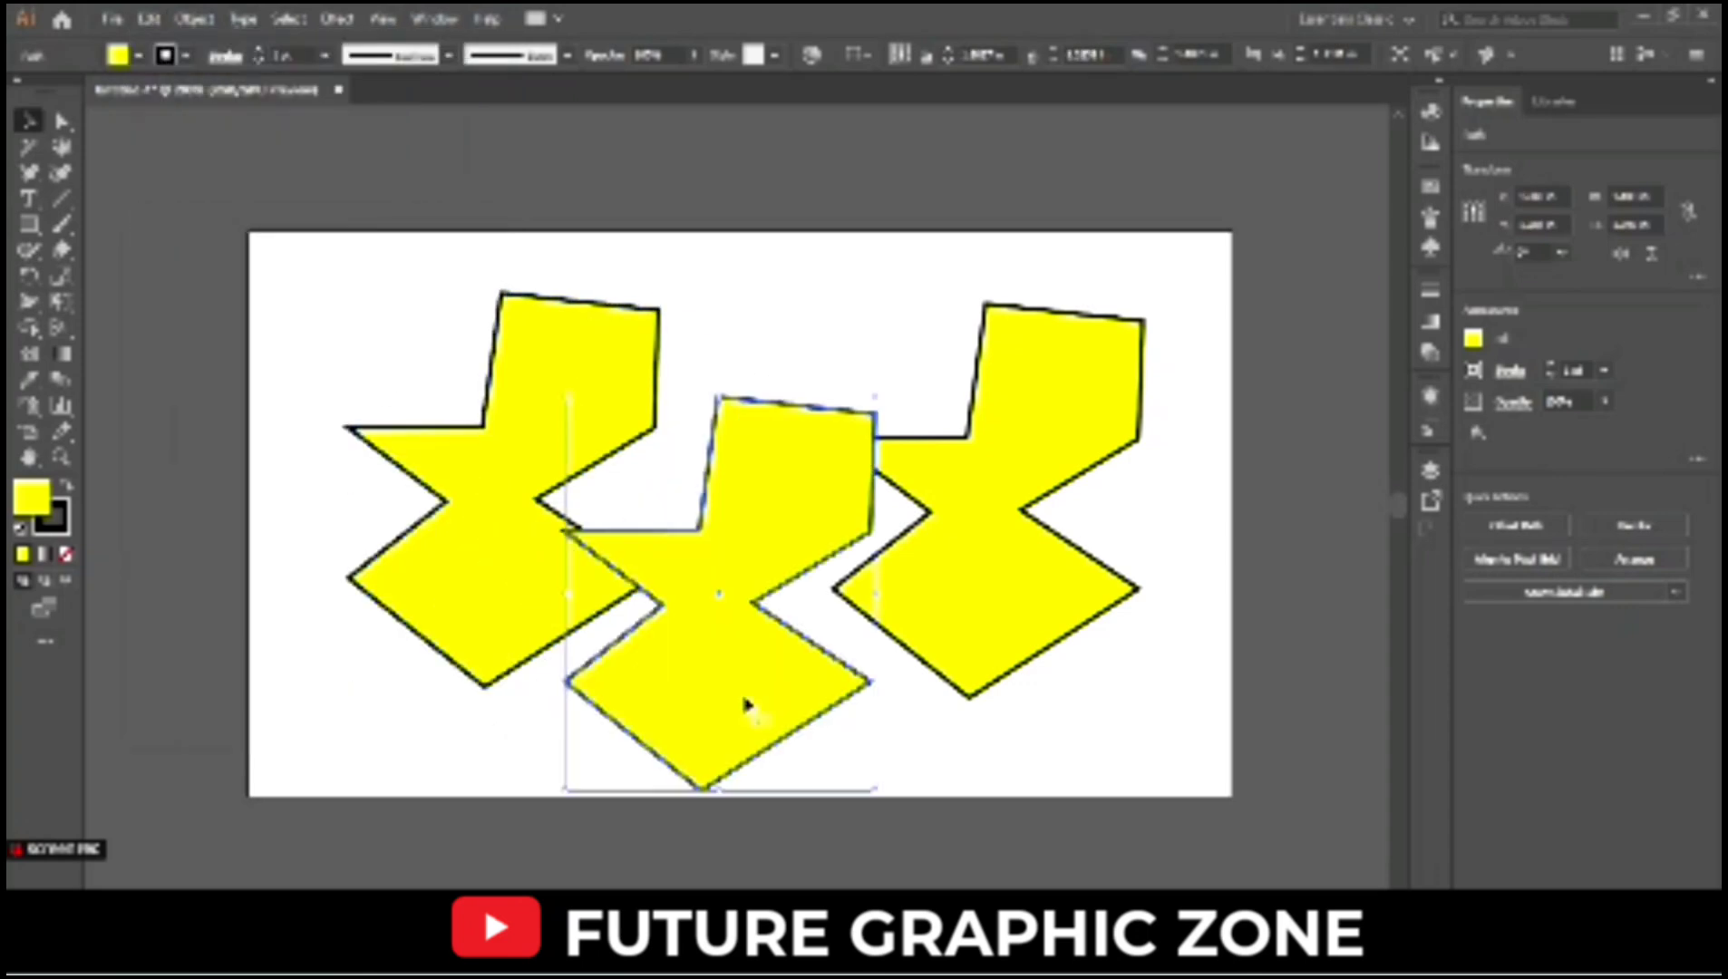
{"action": "key", "text": "Delete"}
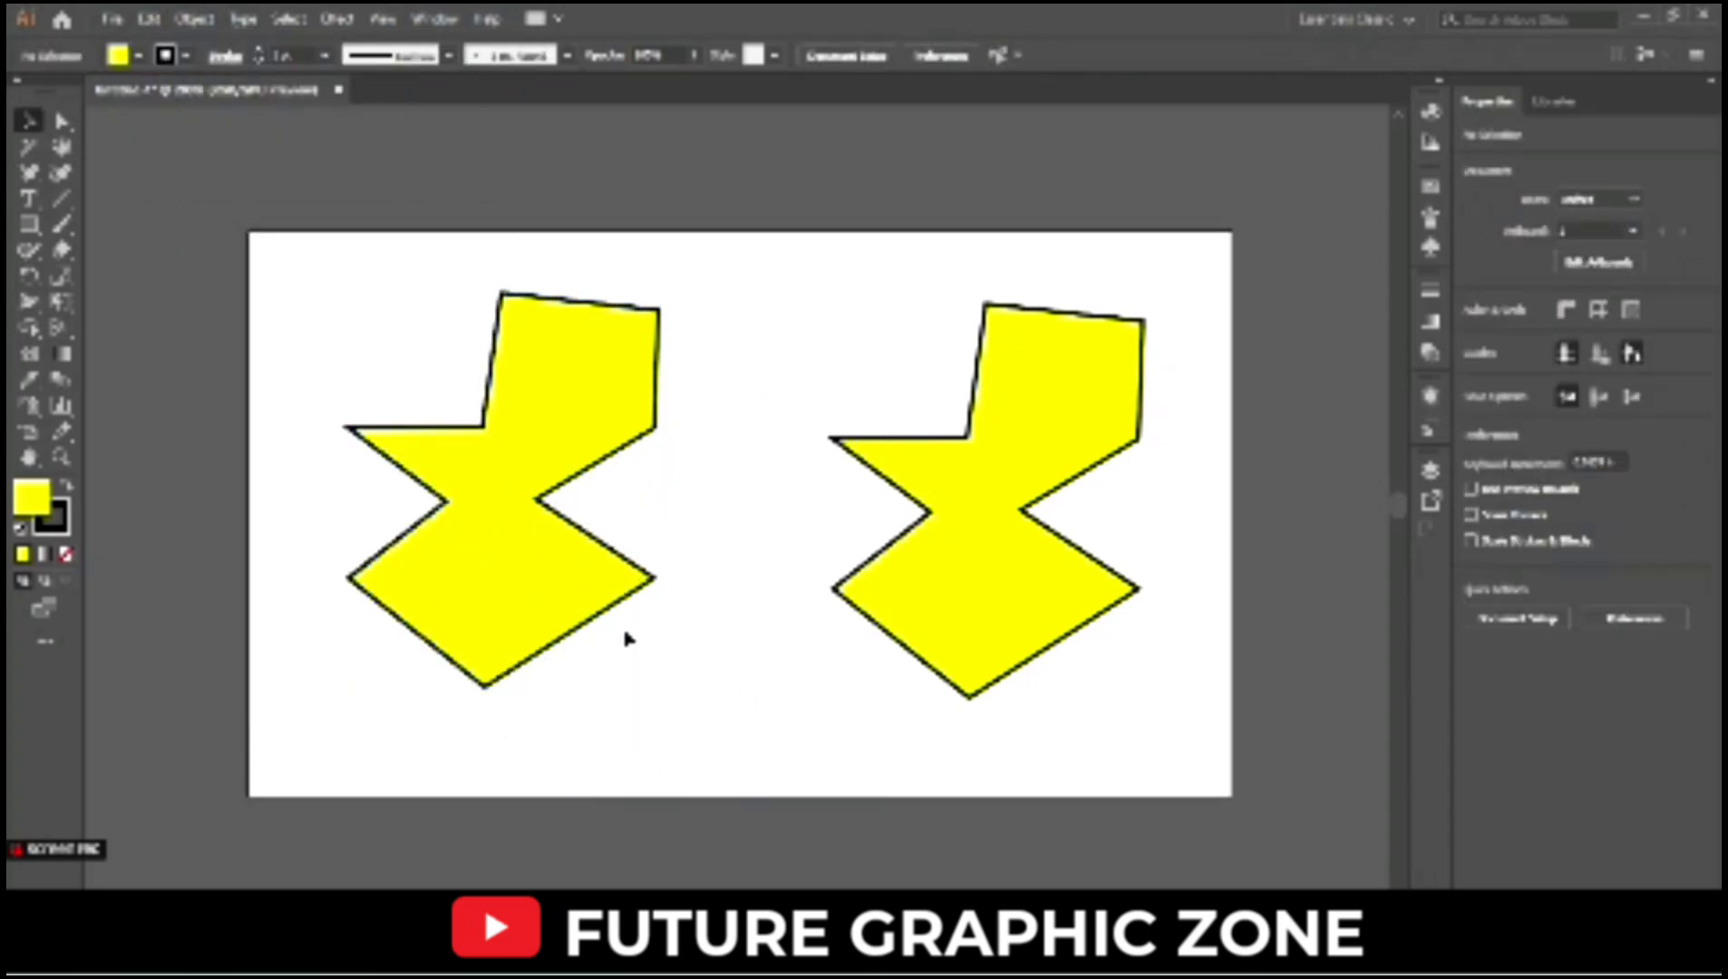
Remove the two topmost anchor points of the left shape with the Delete Anchor Point tool
{"action": "left_click", "coordinate": [560, 605]}
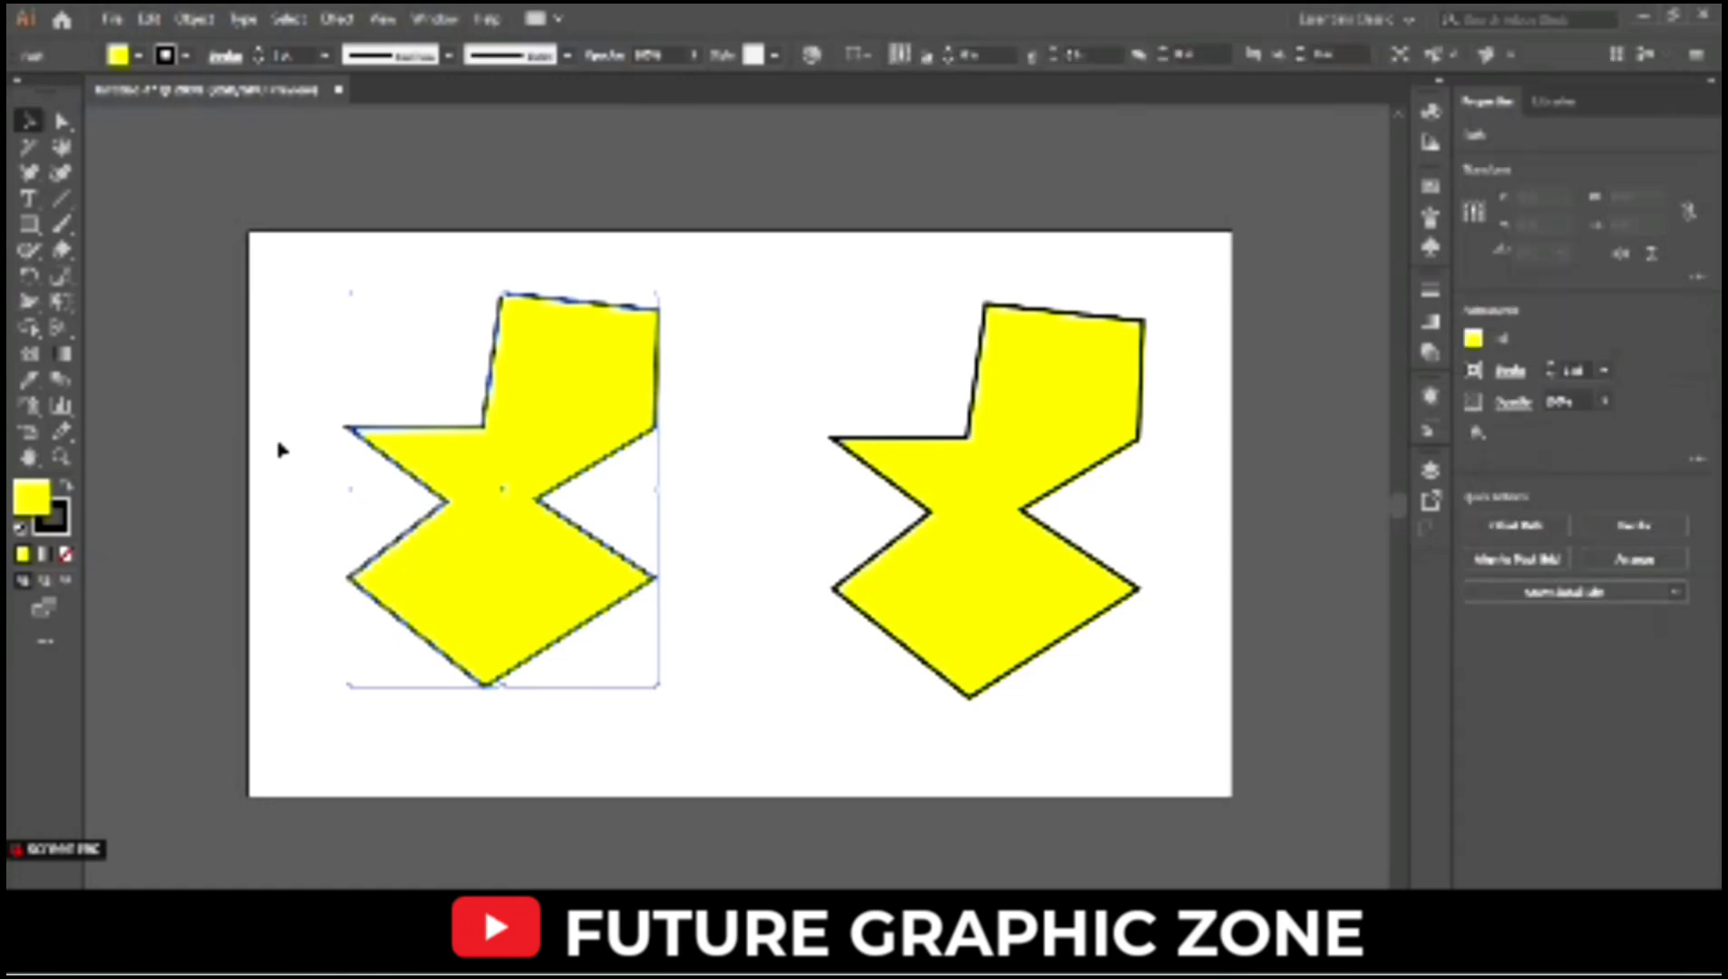
{"action": "left_click", "coordinate": [29, 173]}
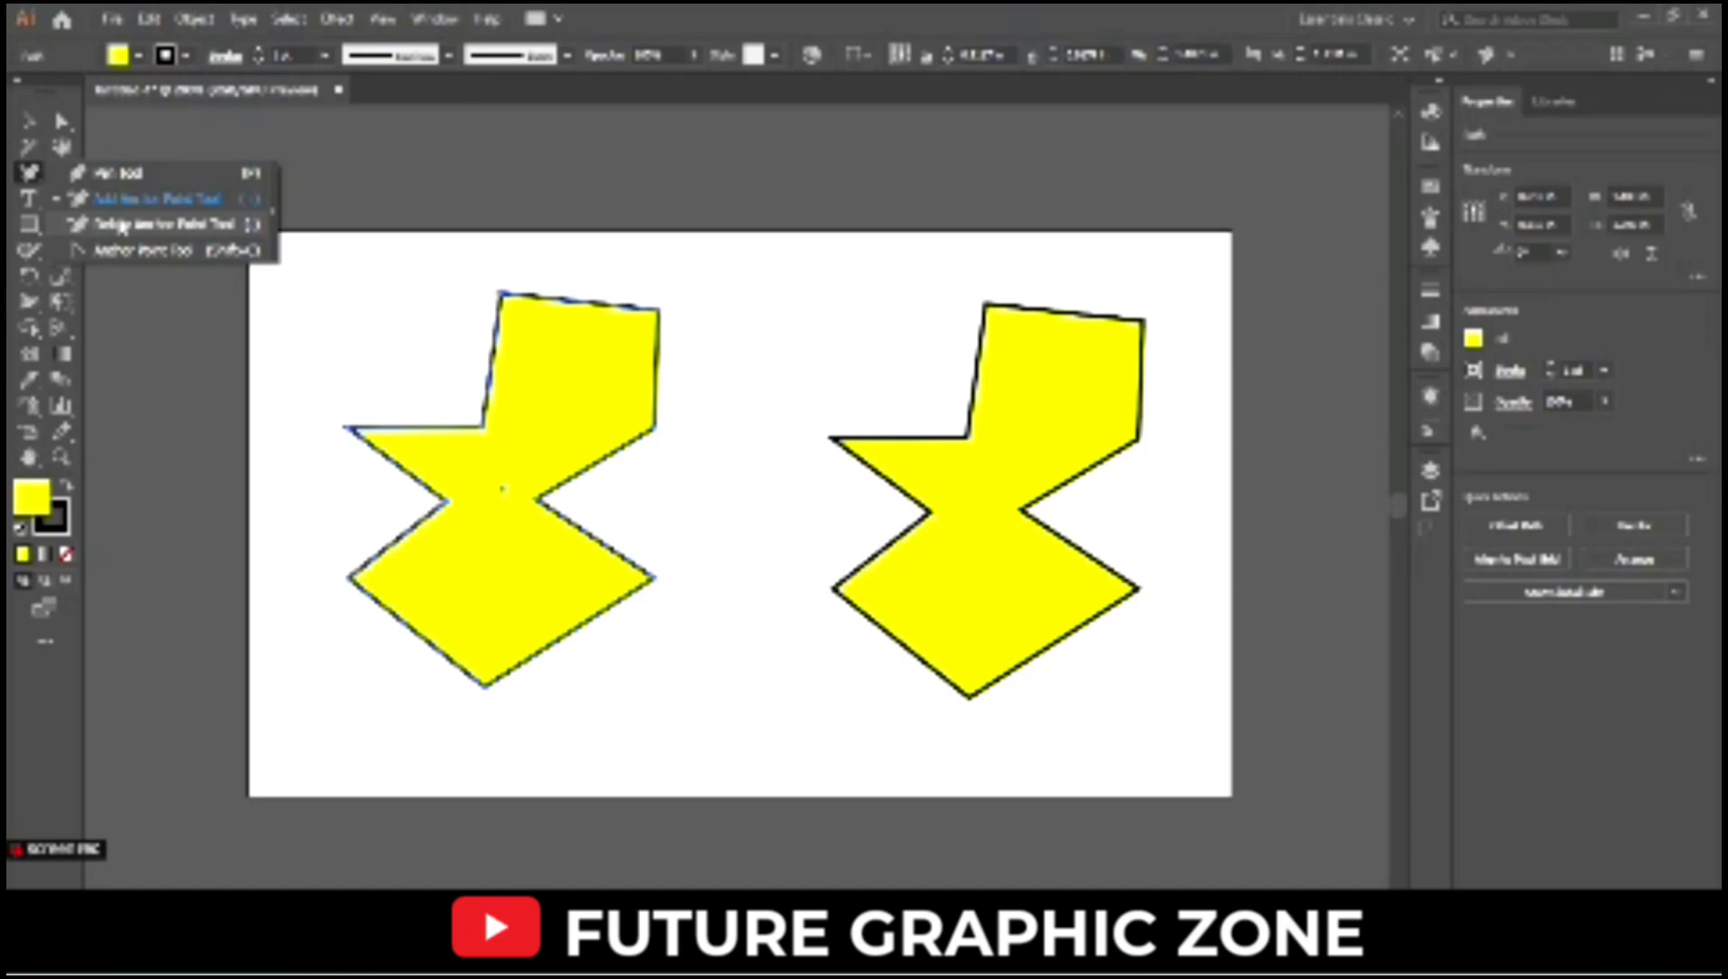
{"action": "left_click", "coordinate": [120, 226]}
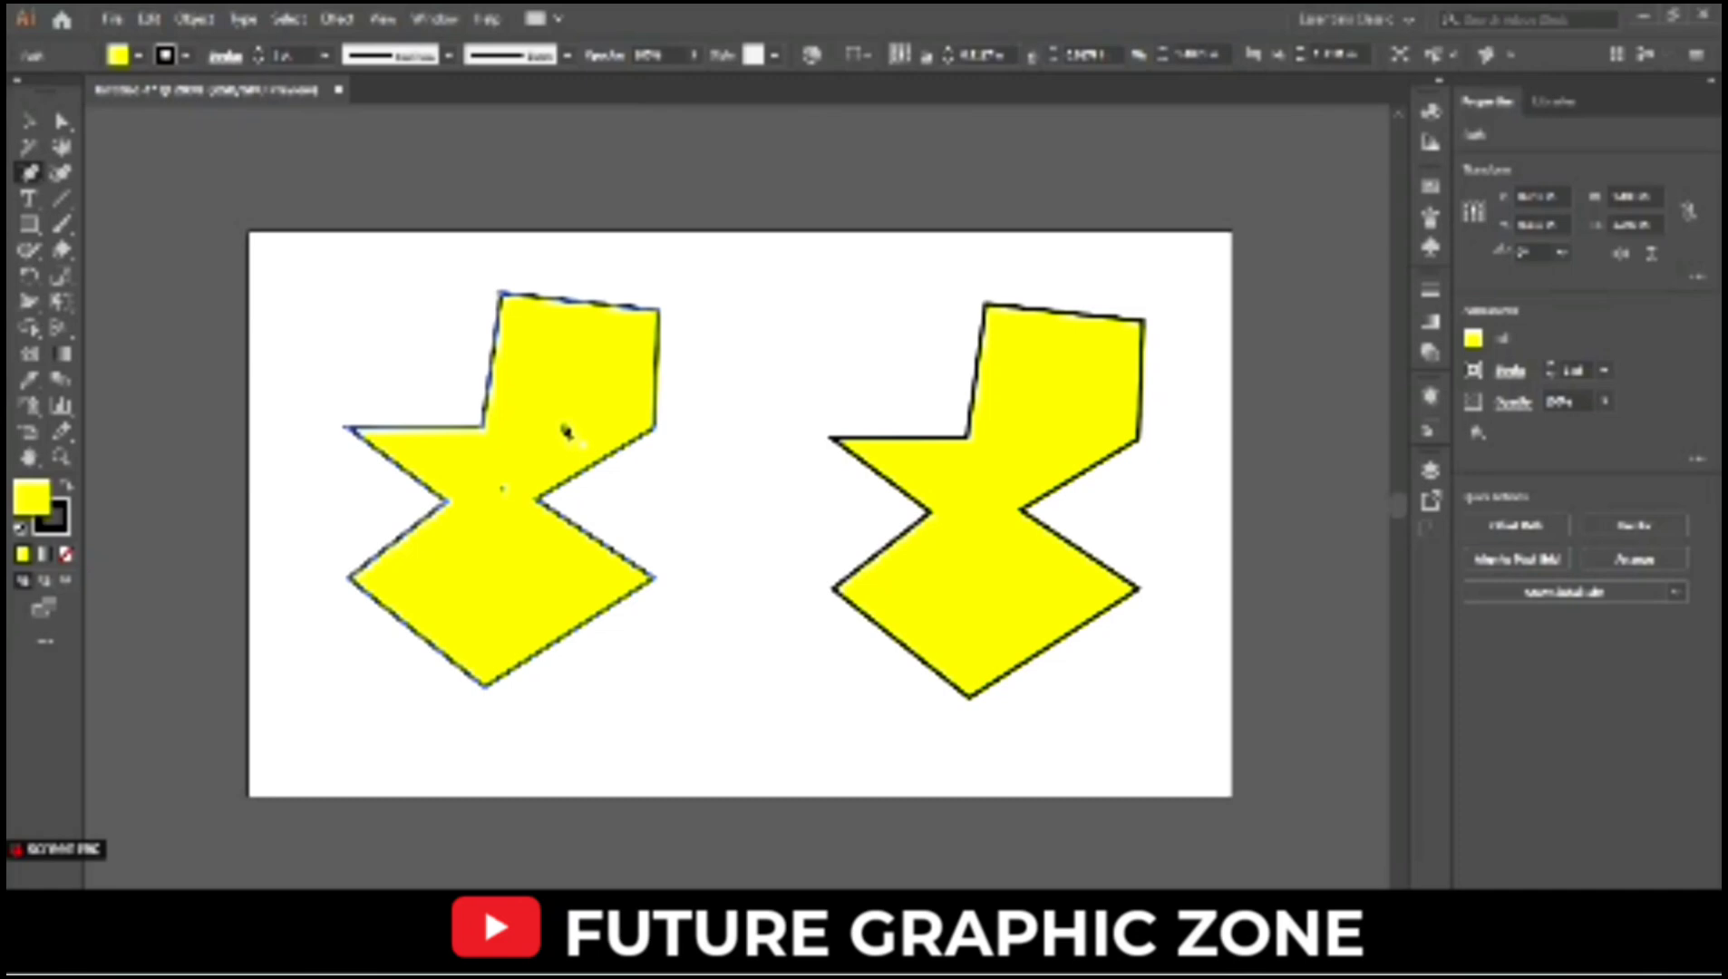
{"action": "left_click", "coordinate": [505, 288]}
{"action": "left_click", "coordinate": [504, 298]}
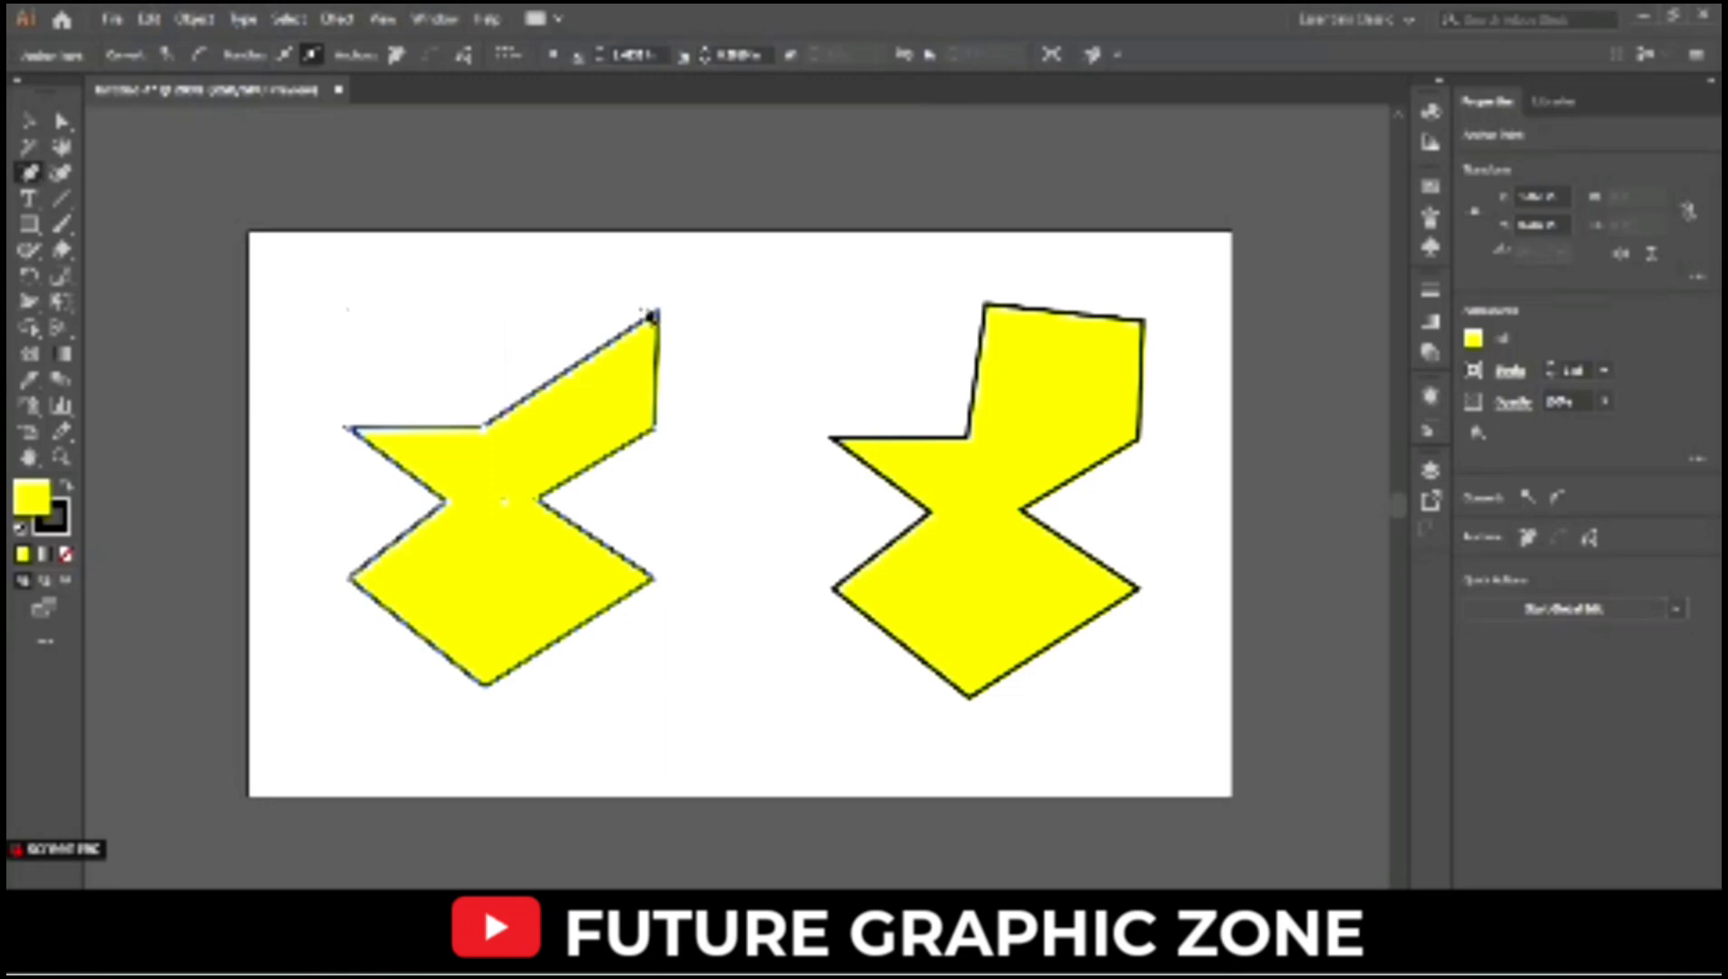
{"action": "left_click", "coordinate": [659, 313]}
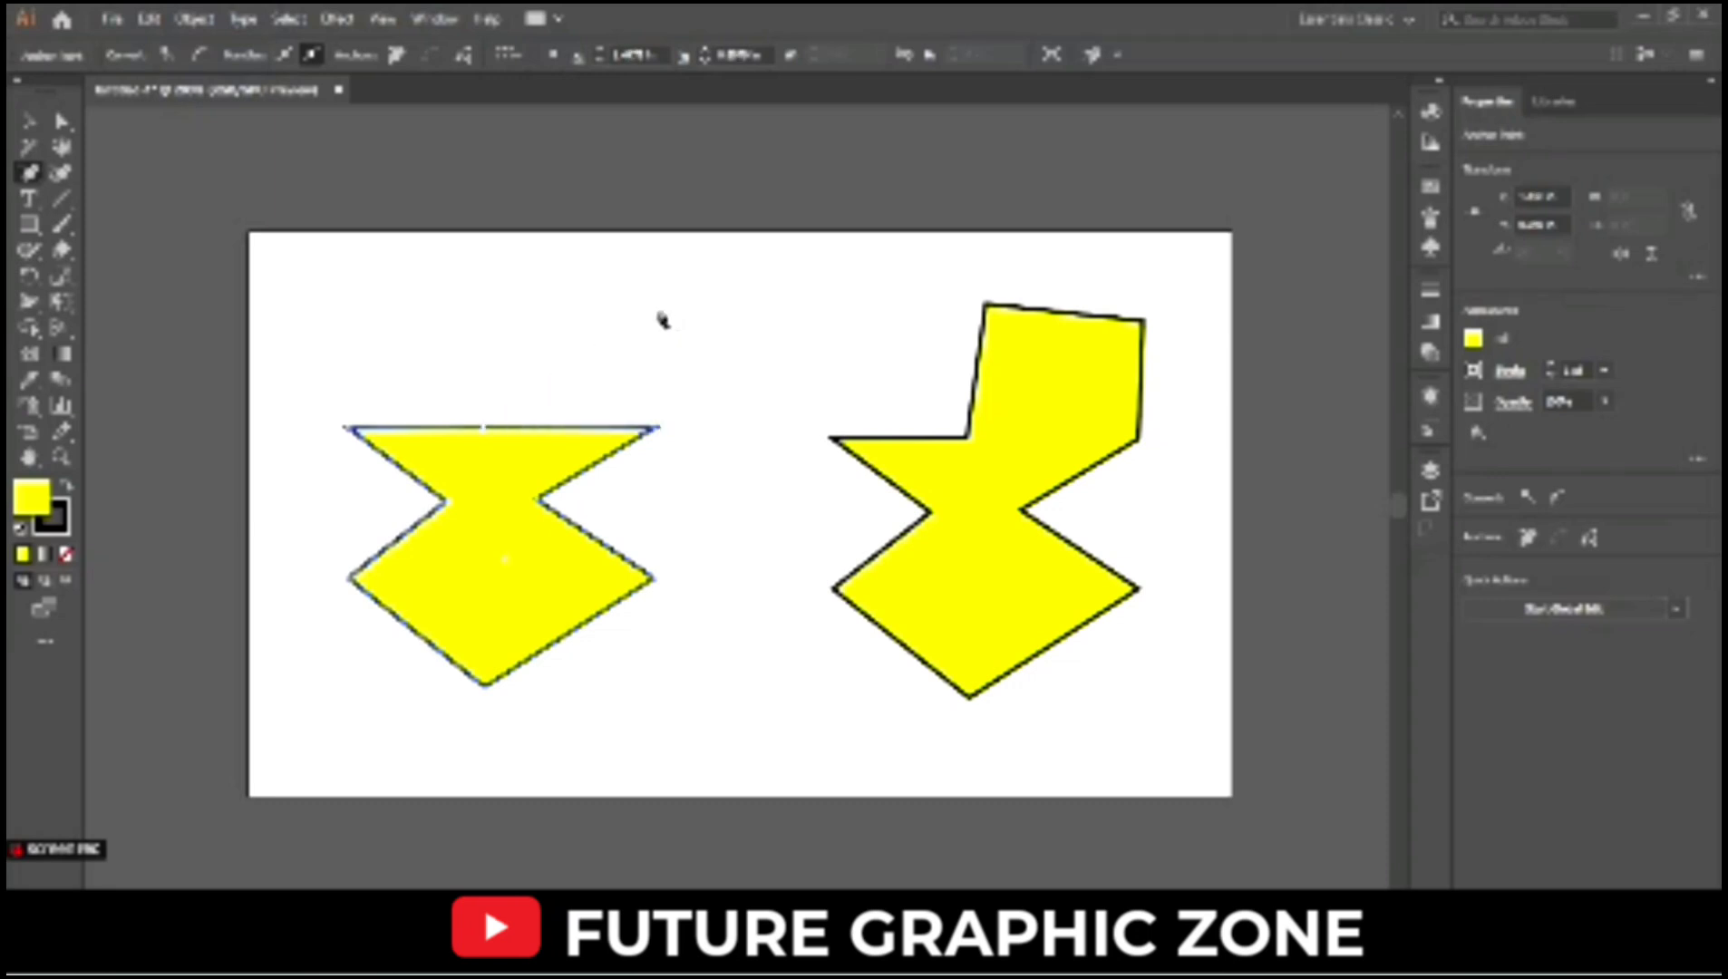
Delete the left shape's remaining anchor points one by one until the whole path is gone
{"action": "left_click", "coordinate": [656, 434]}
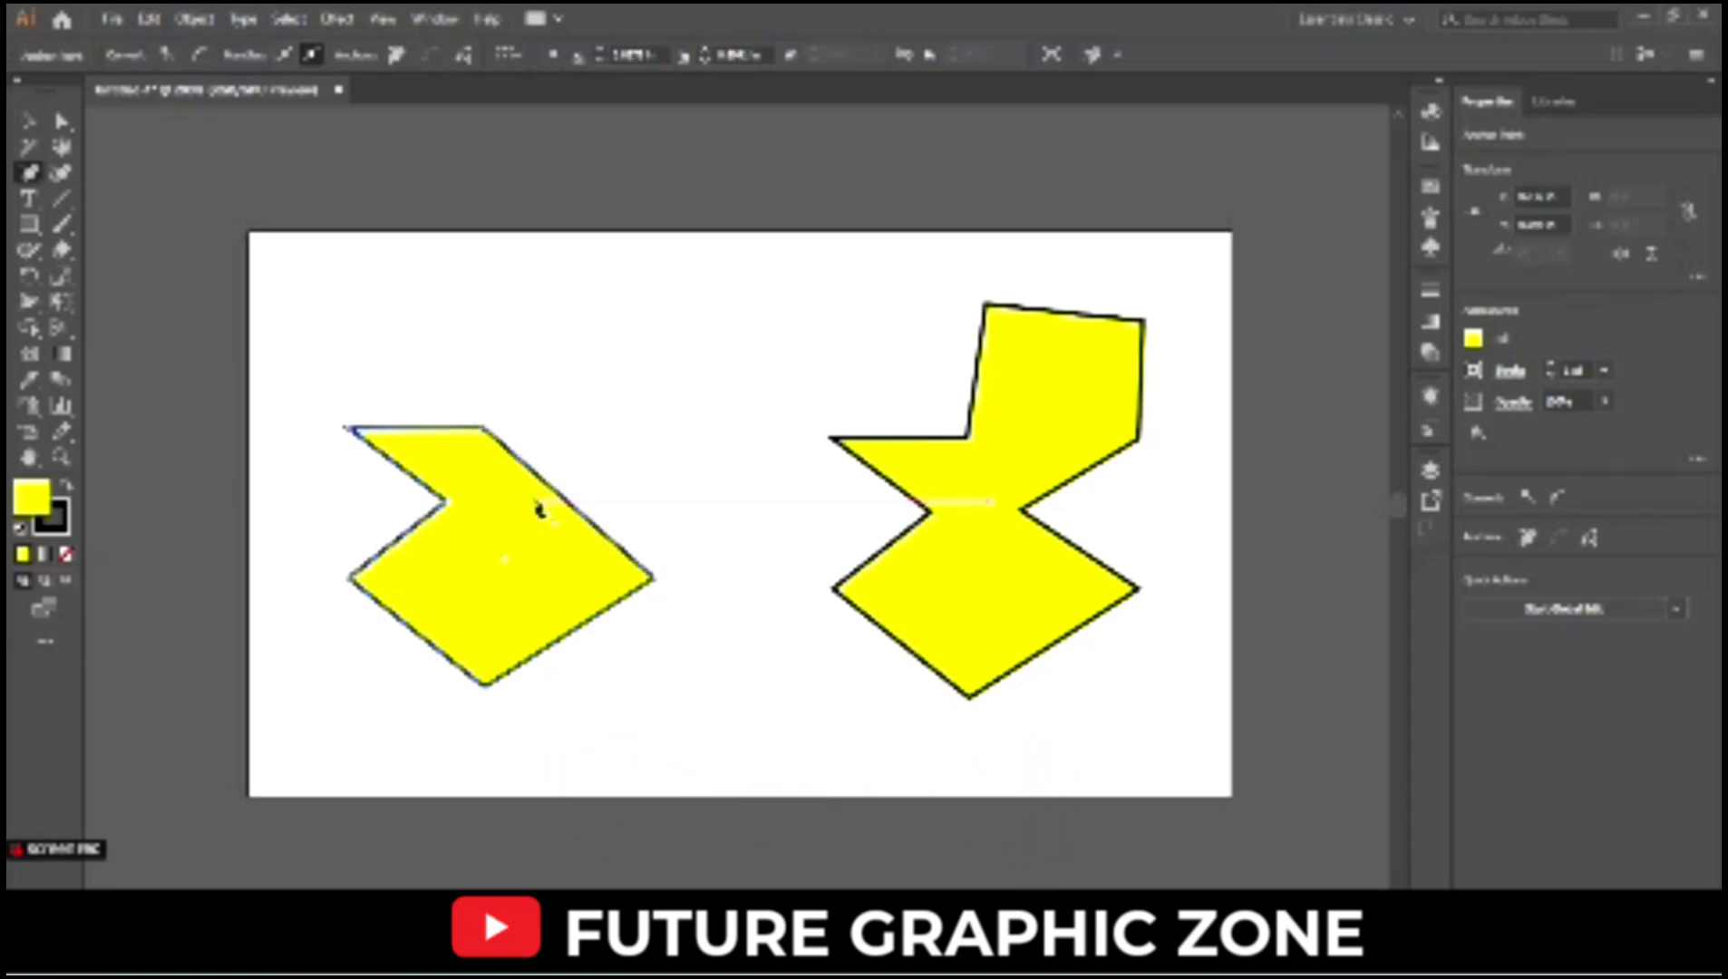
{"action": "left_click", "coordinate": [653, 578]}
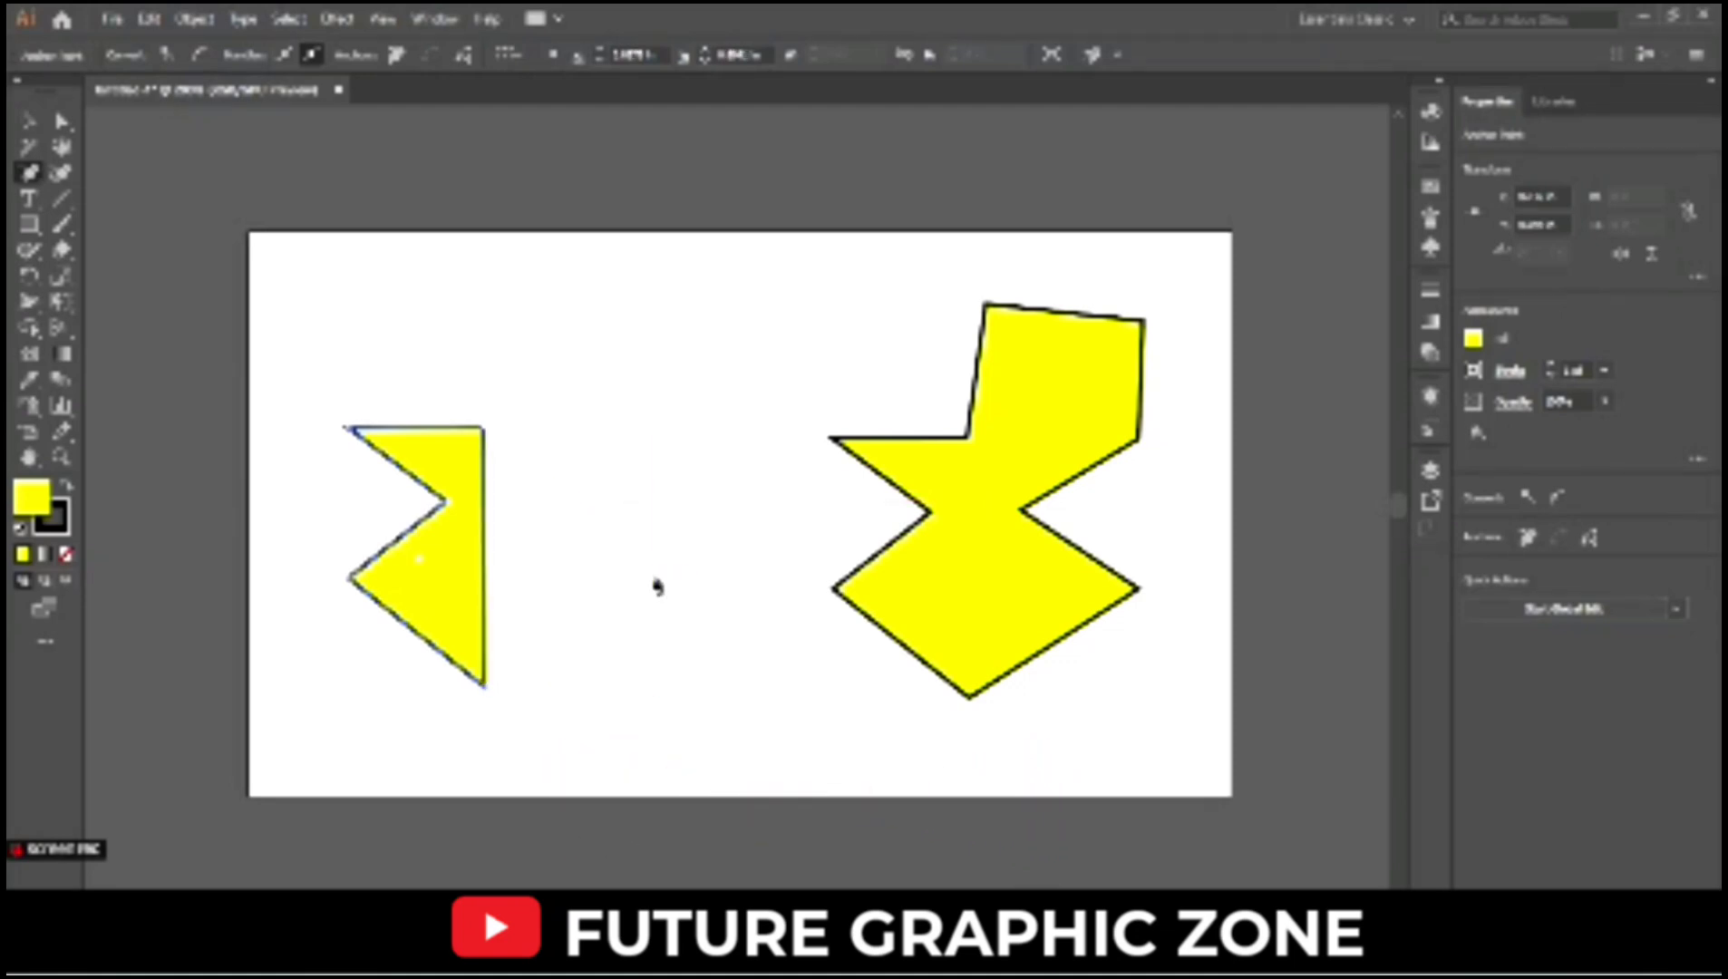
{"action": "left_click", "coordinate": [483, 429]}
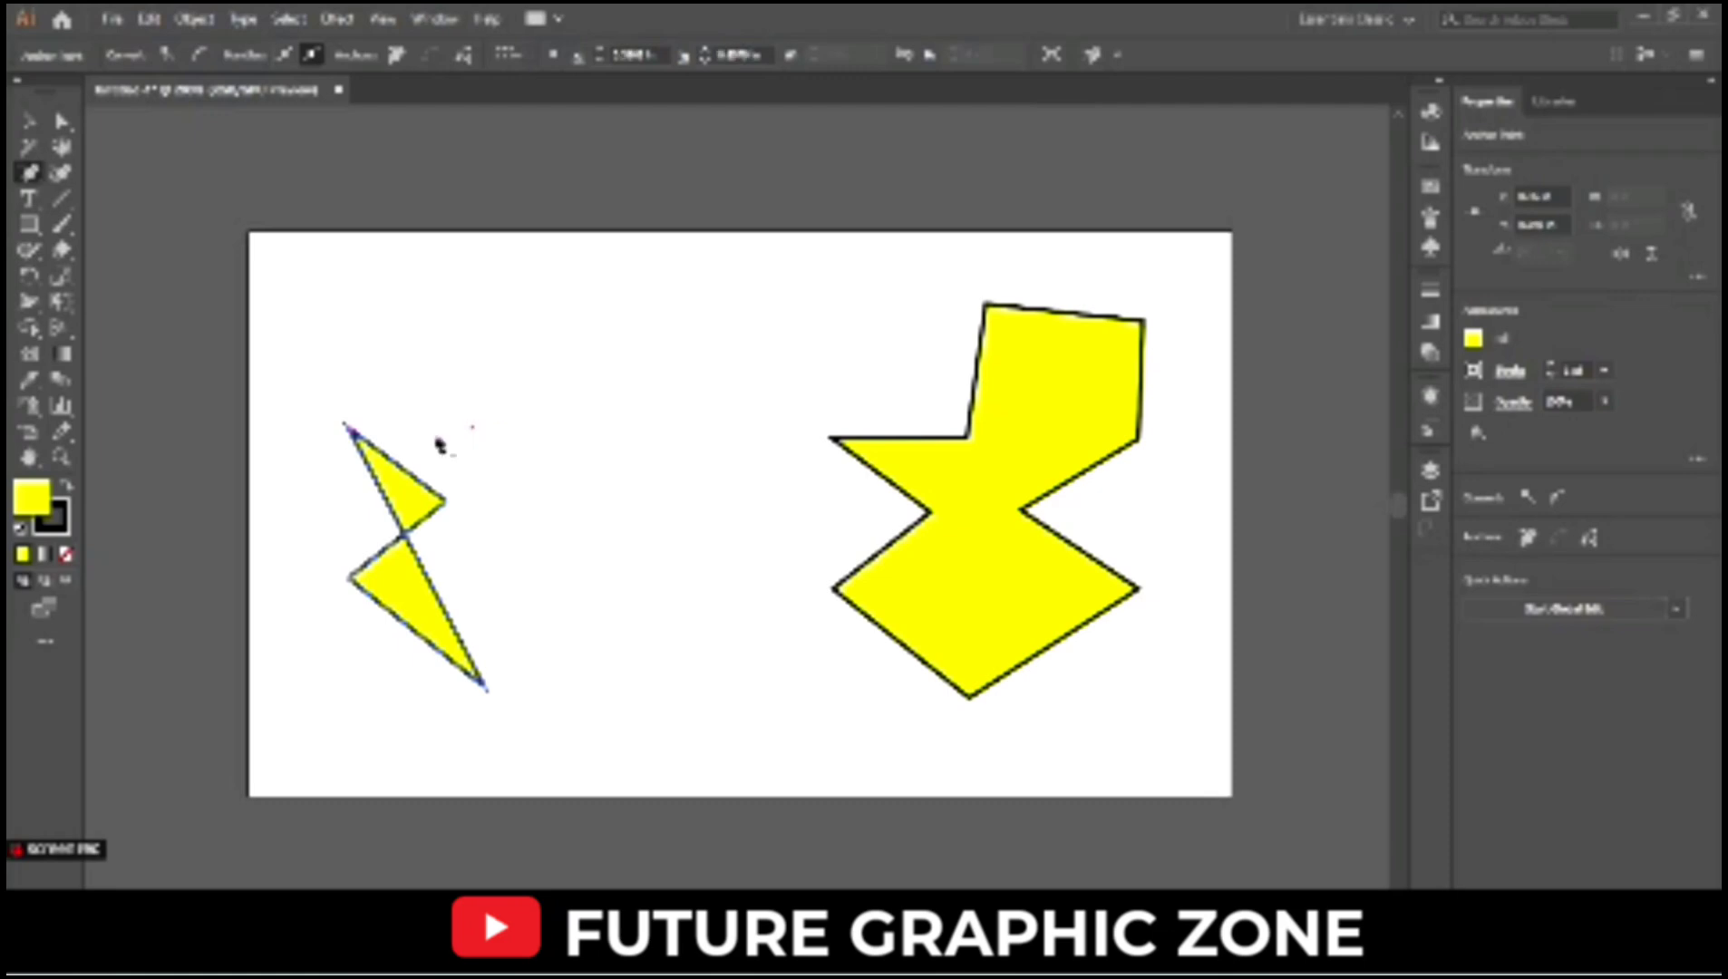
{"action": "left_click", "coordinate": [444, 500]}
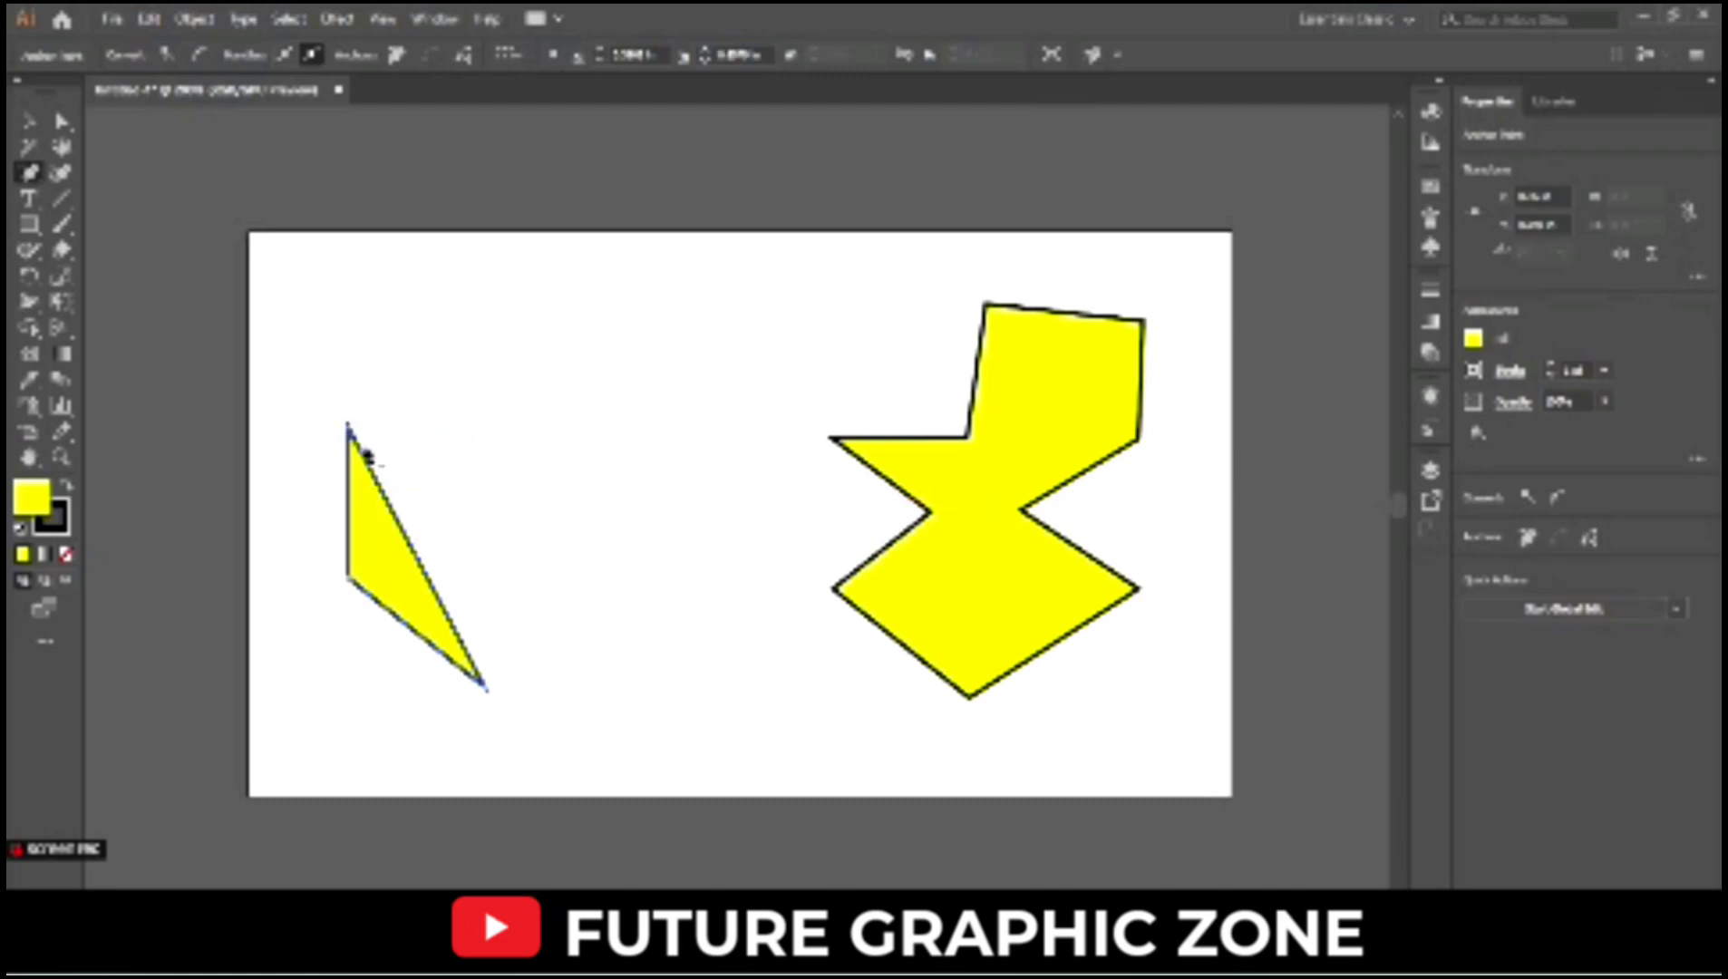
{"action": "left_click", "coordinate": [348, 428]}
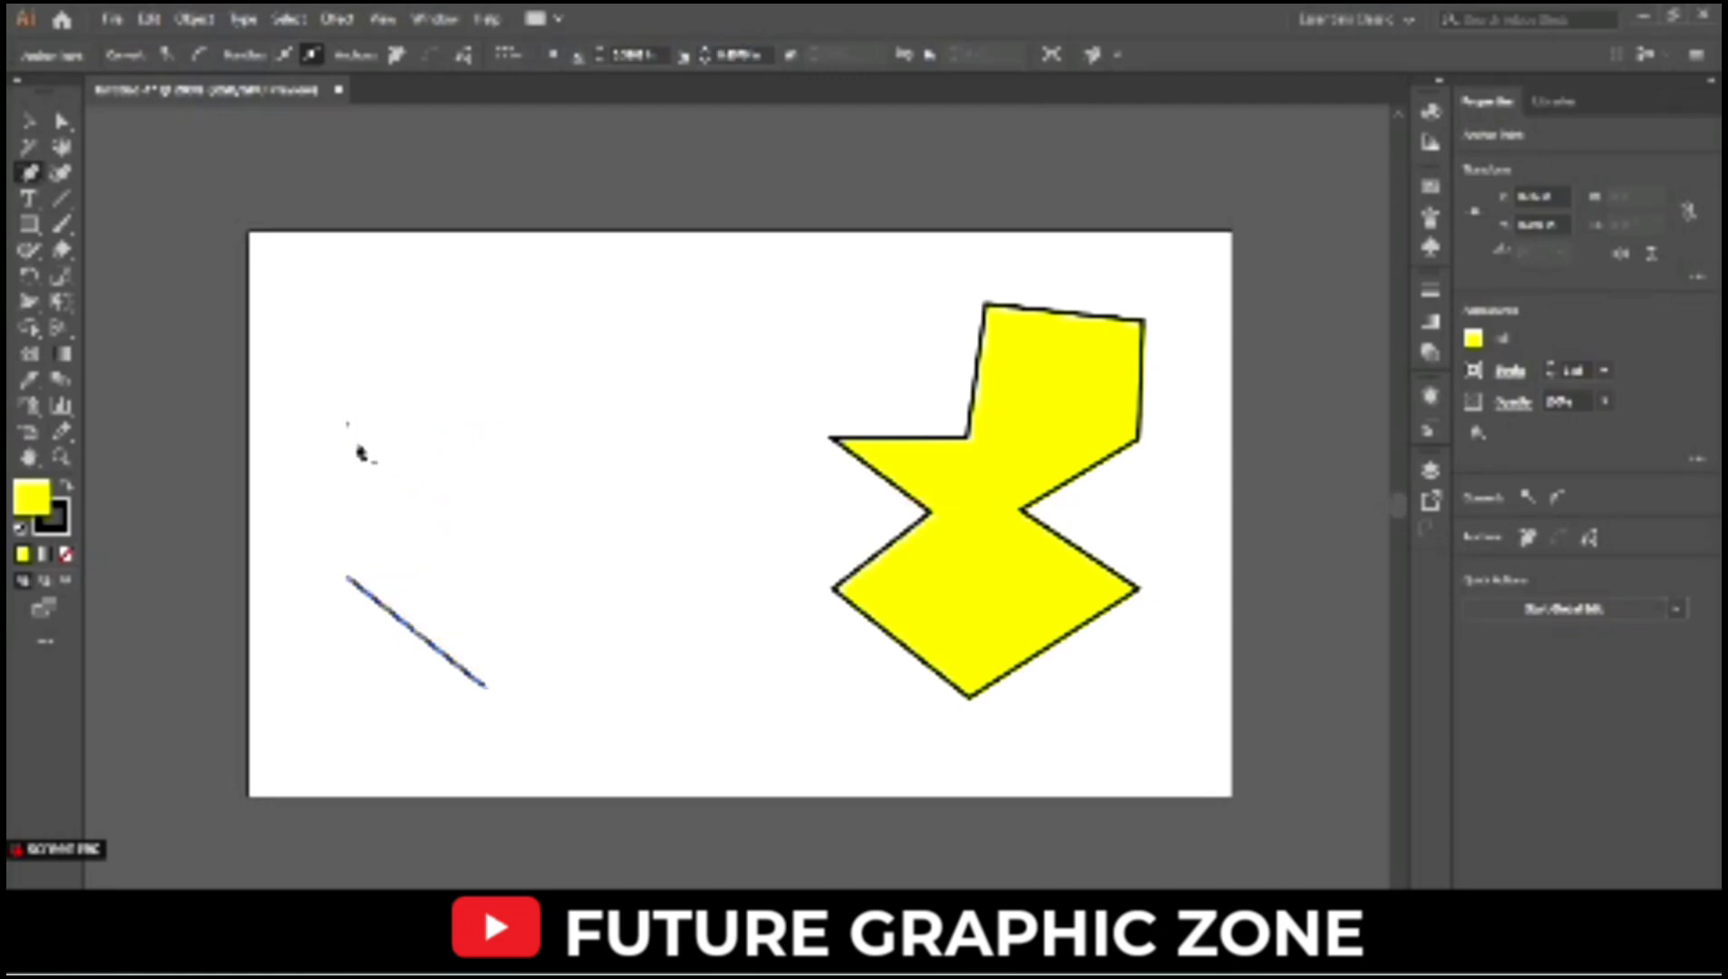
{"action": "left_click", "coordinate": [483, 686]}
{"action": "left_click", "coordinate": [348, 578]}
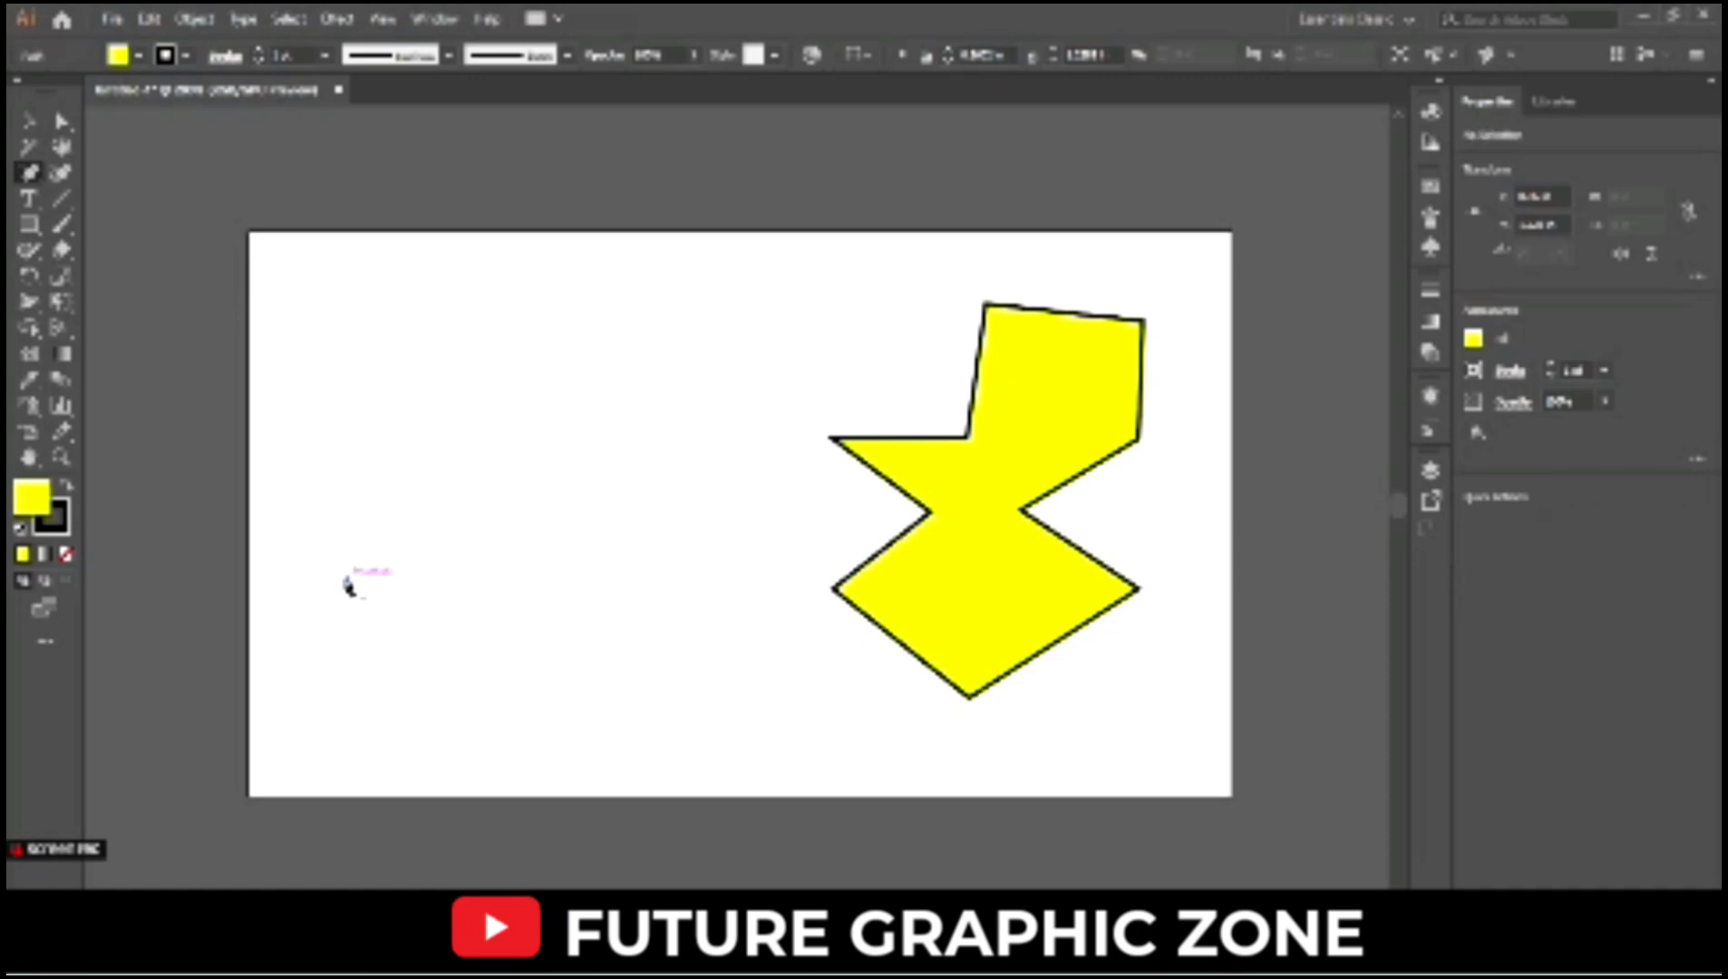
{"action": "left_click", "coordinate": [29, 121]}
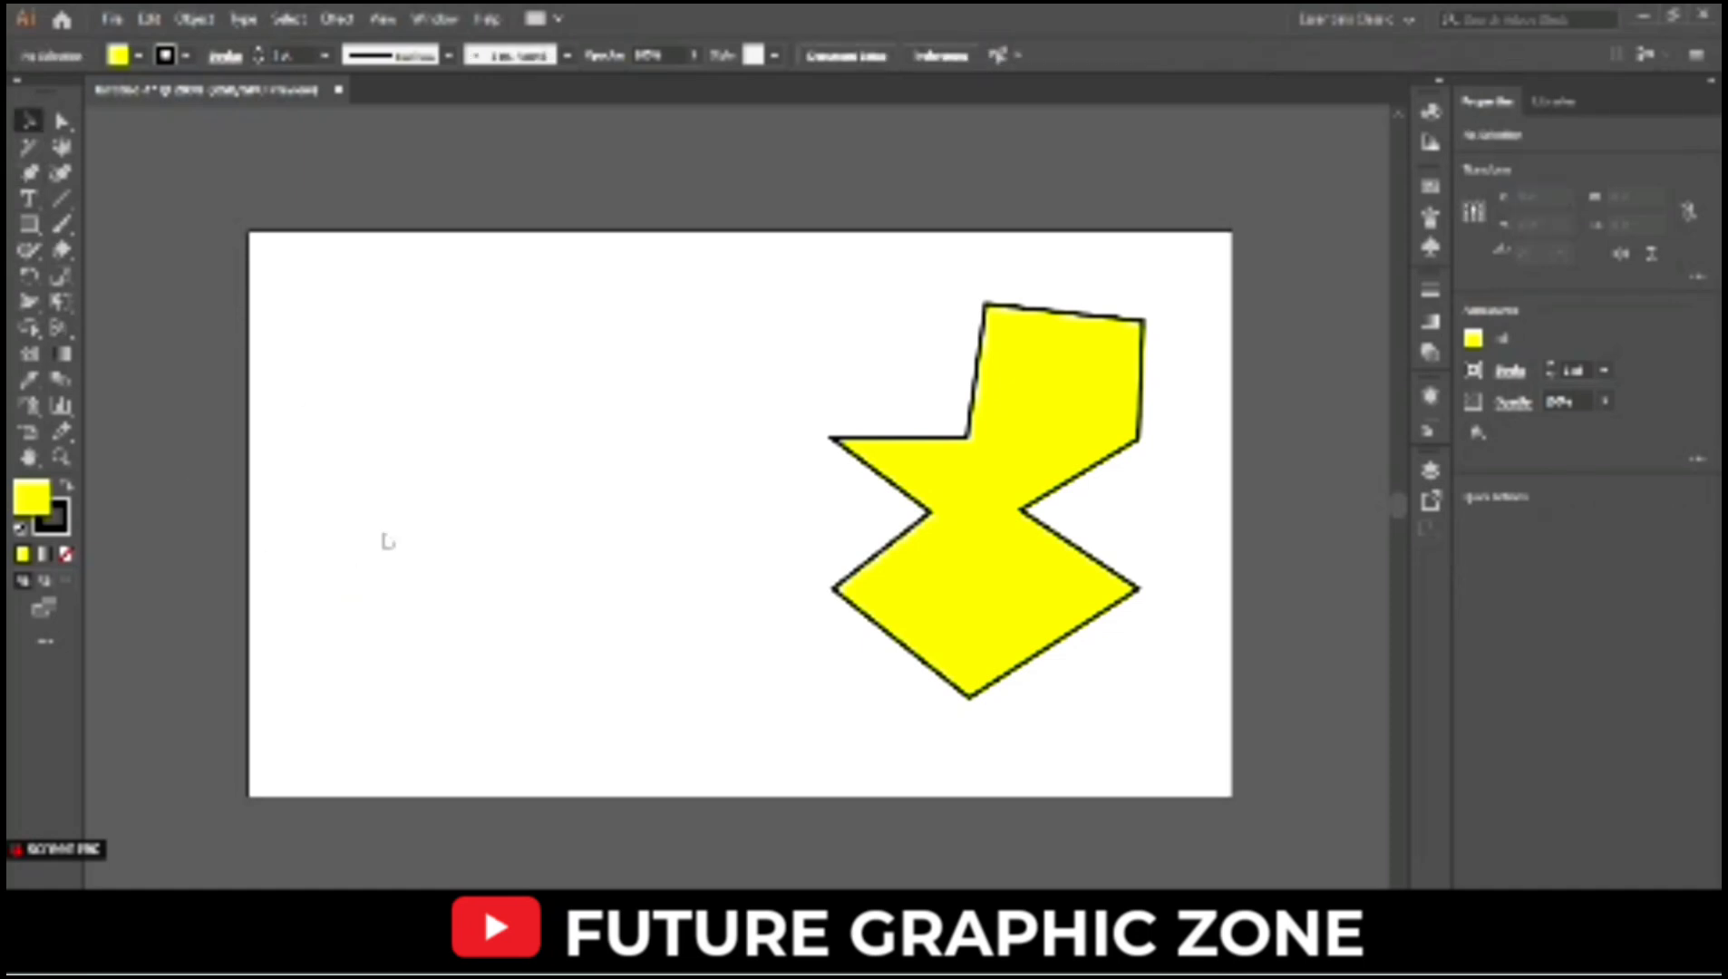
{"action": "left_click", "coordinate": [387, 541]}
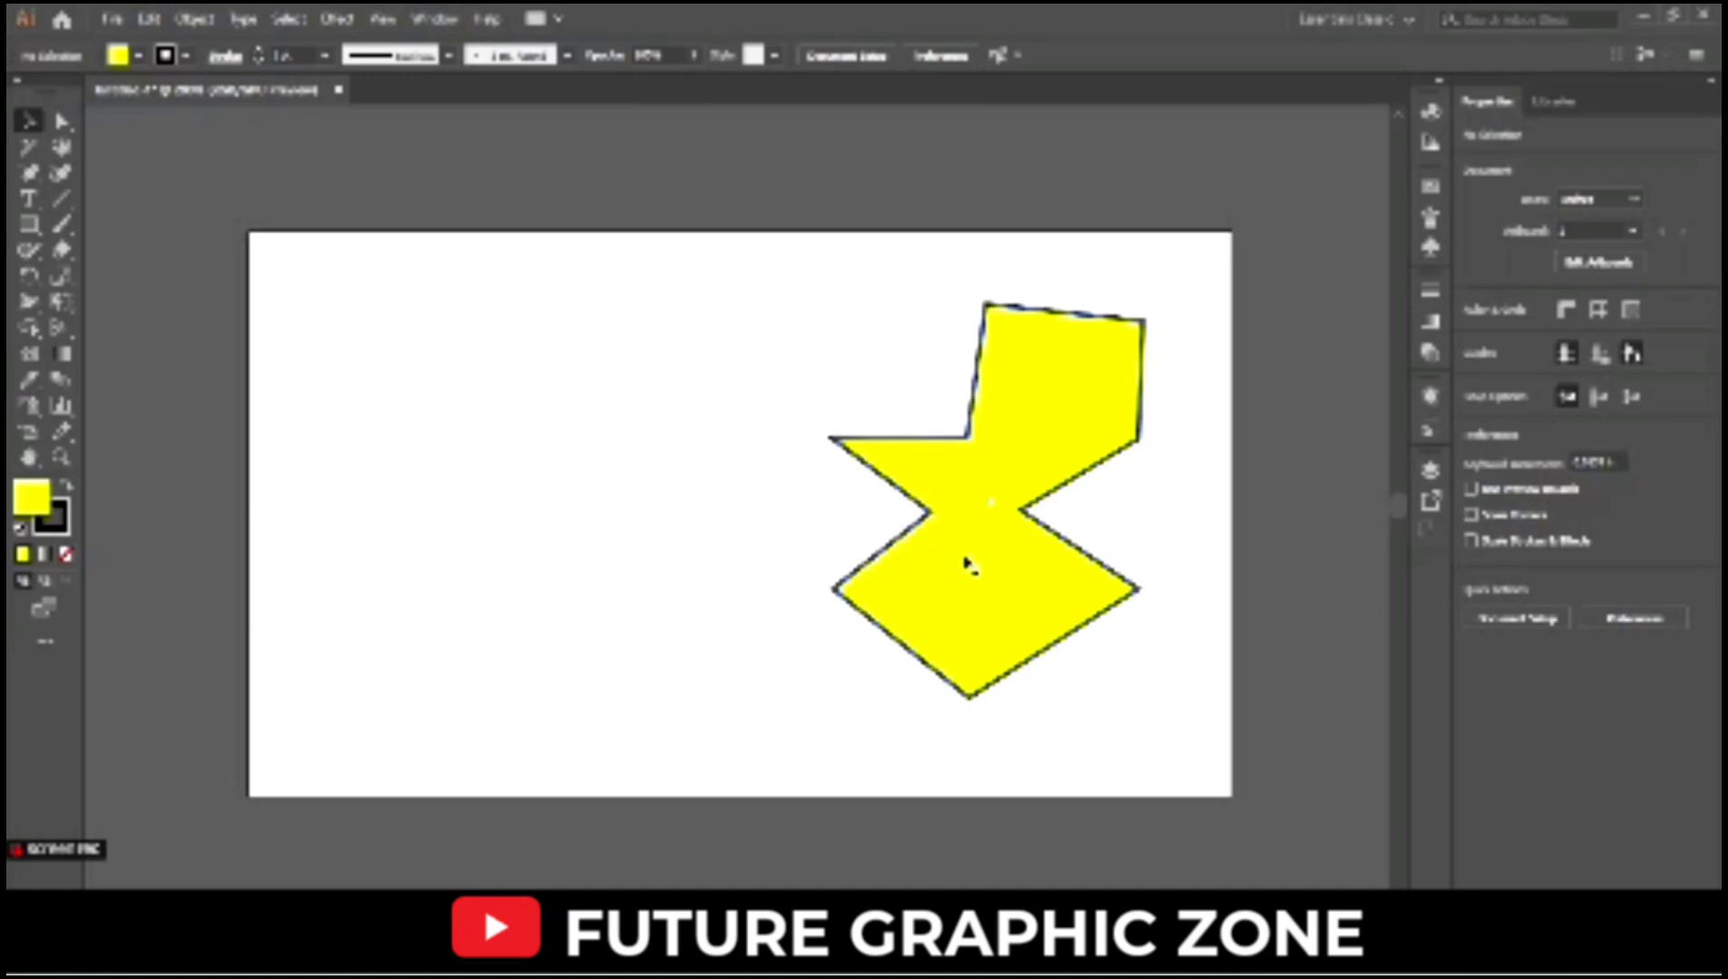
Draw a wide yellow rectangle with a black stroke in the empty left half of the artboard and shift it slightly up and right
{"action": "left_click", "coordinate": [28, 224]}
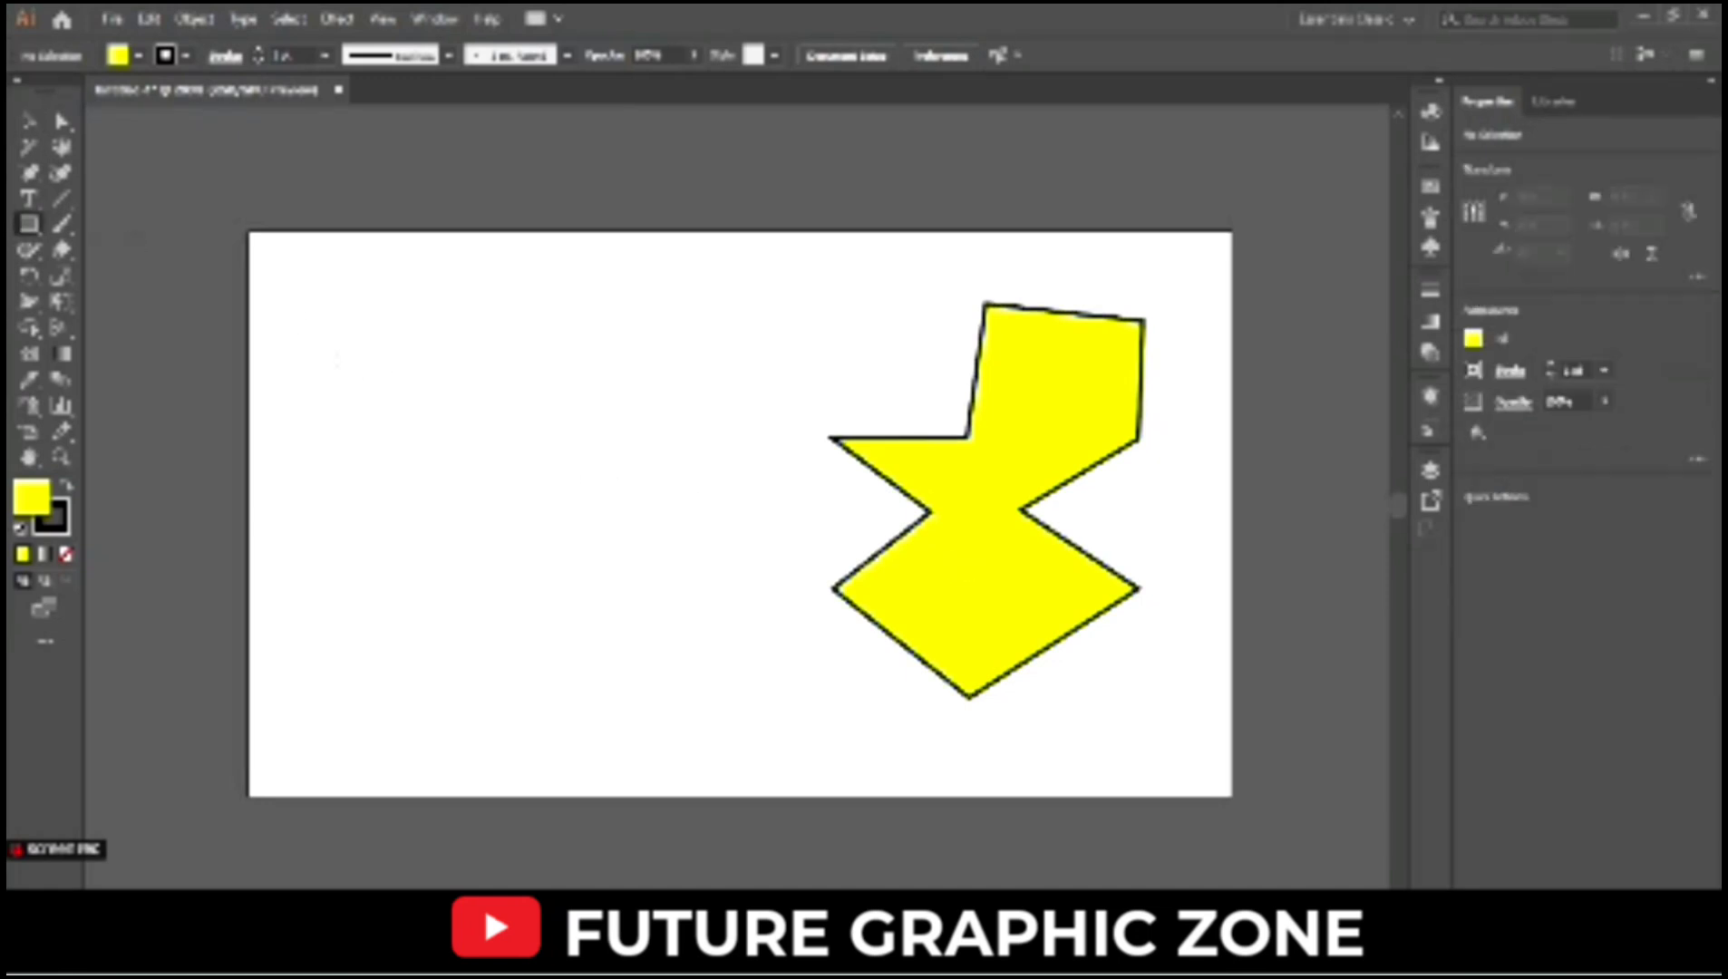
{"action": "left_click_drag", "start_coordinate": [306, 339], "coordinate": [675, 571]}
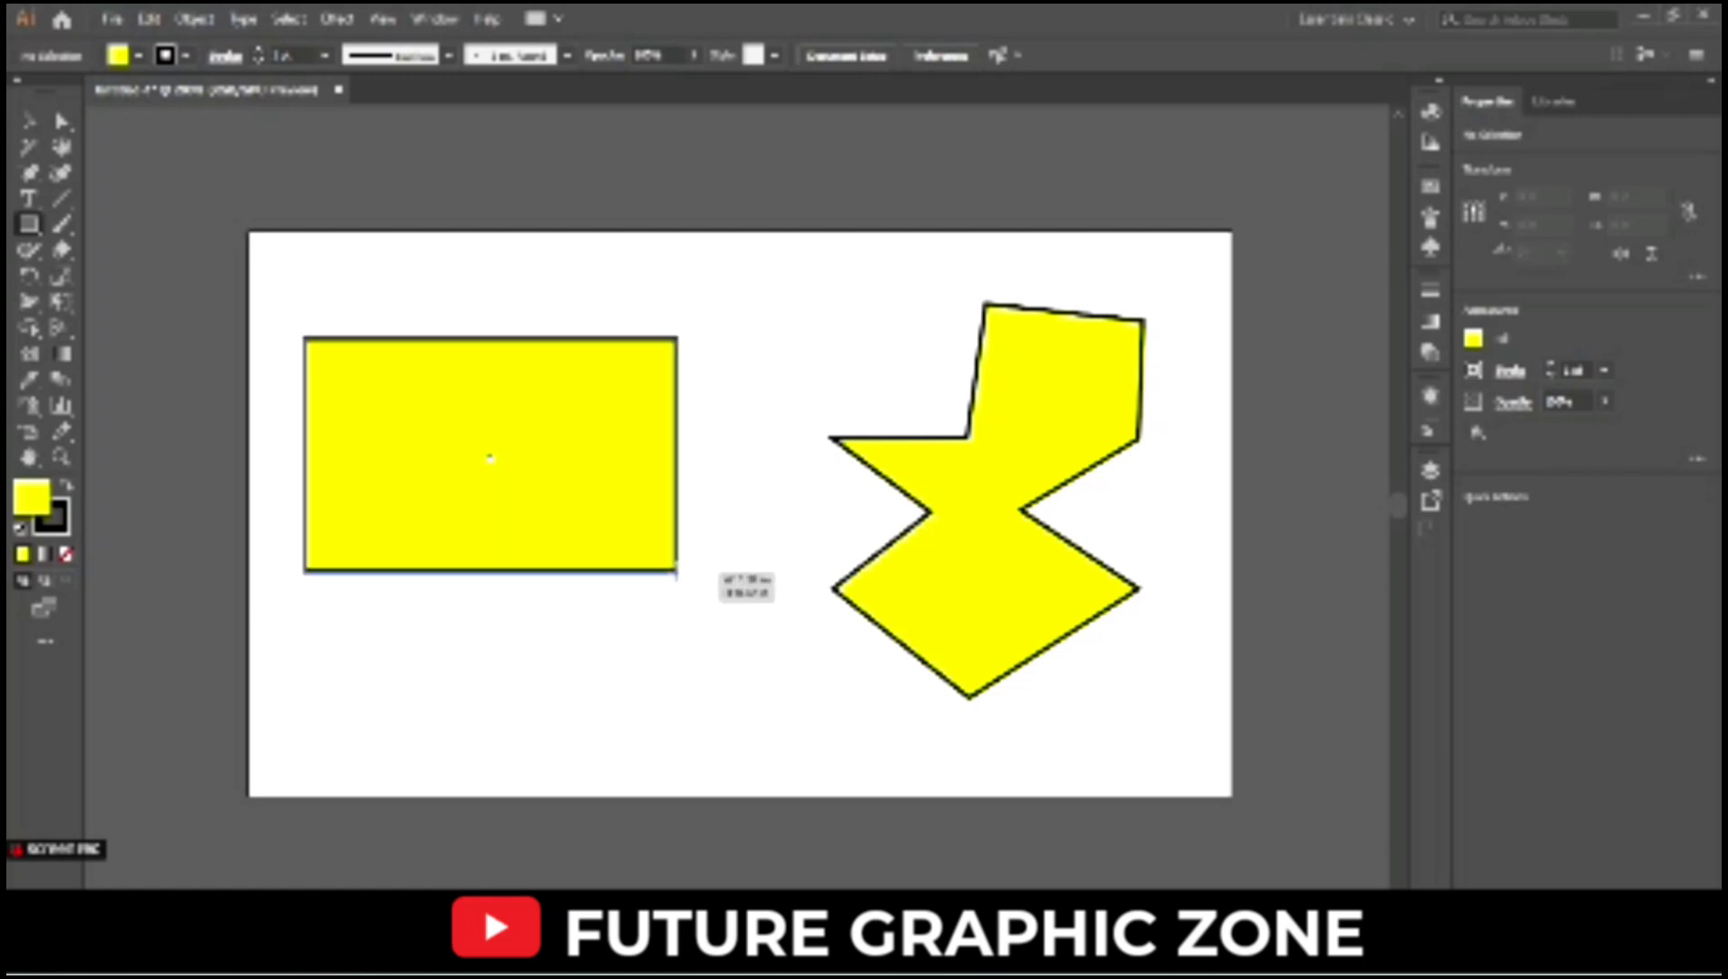
{"action": "left_click", "coordinate": [30, 173]}
{"action": "left_click", "coordinate": [141, 250]}
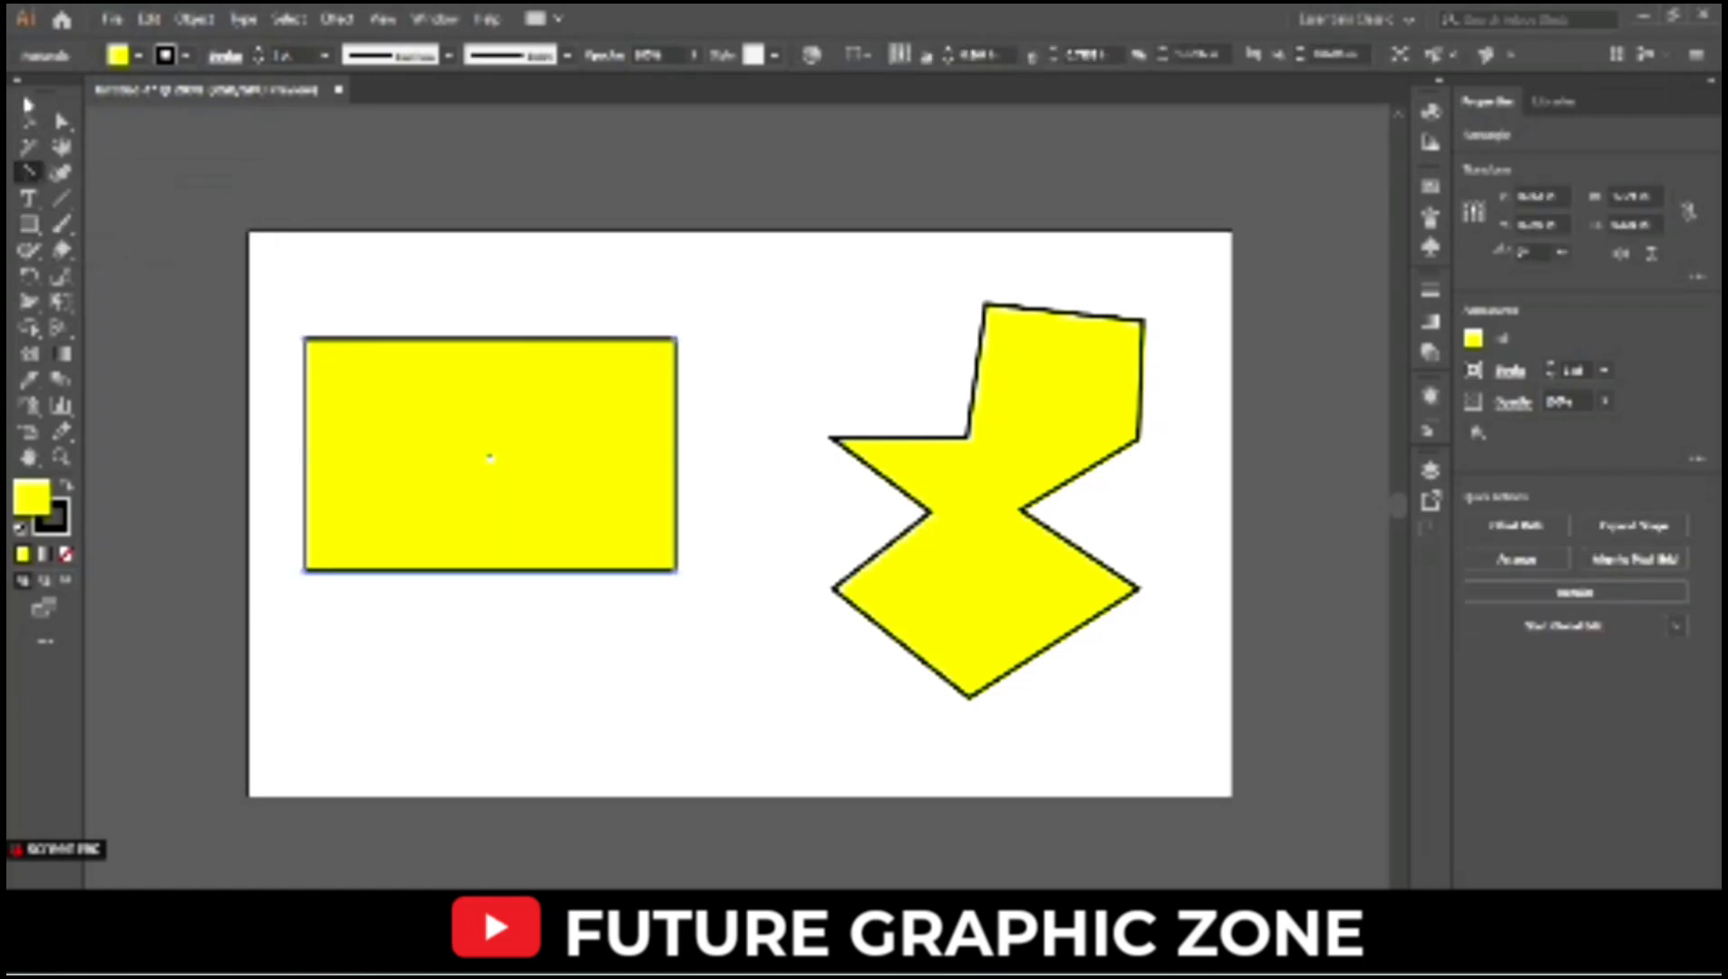
{"action": "left_click", "coordinate": [27, 127]}
{"action": "left_click", "coordinate": [482, 637]}
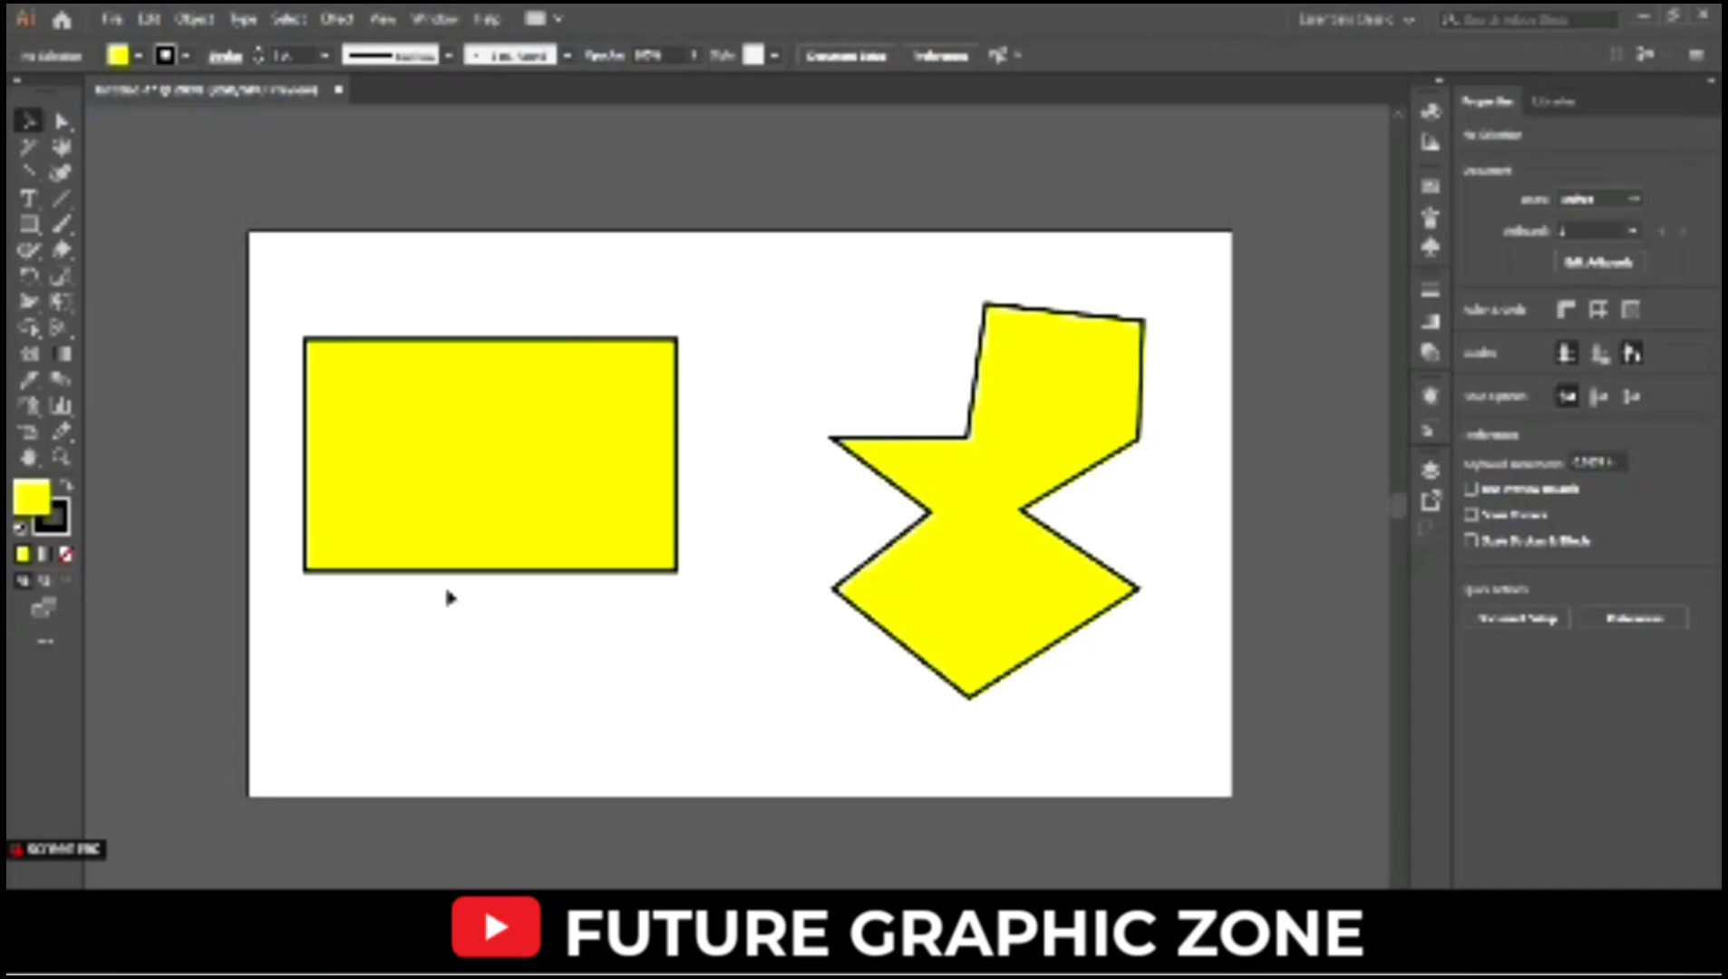
{"action": "left_click", "coordinate": [420, 430]}
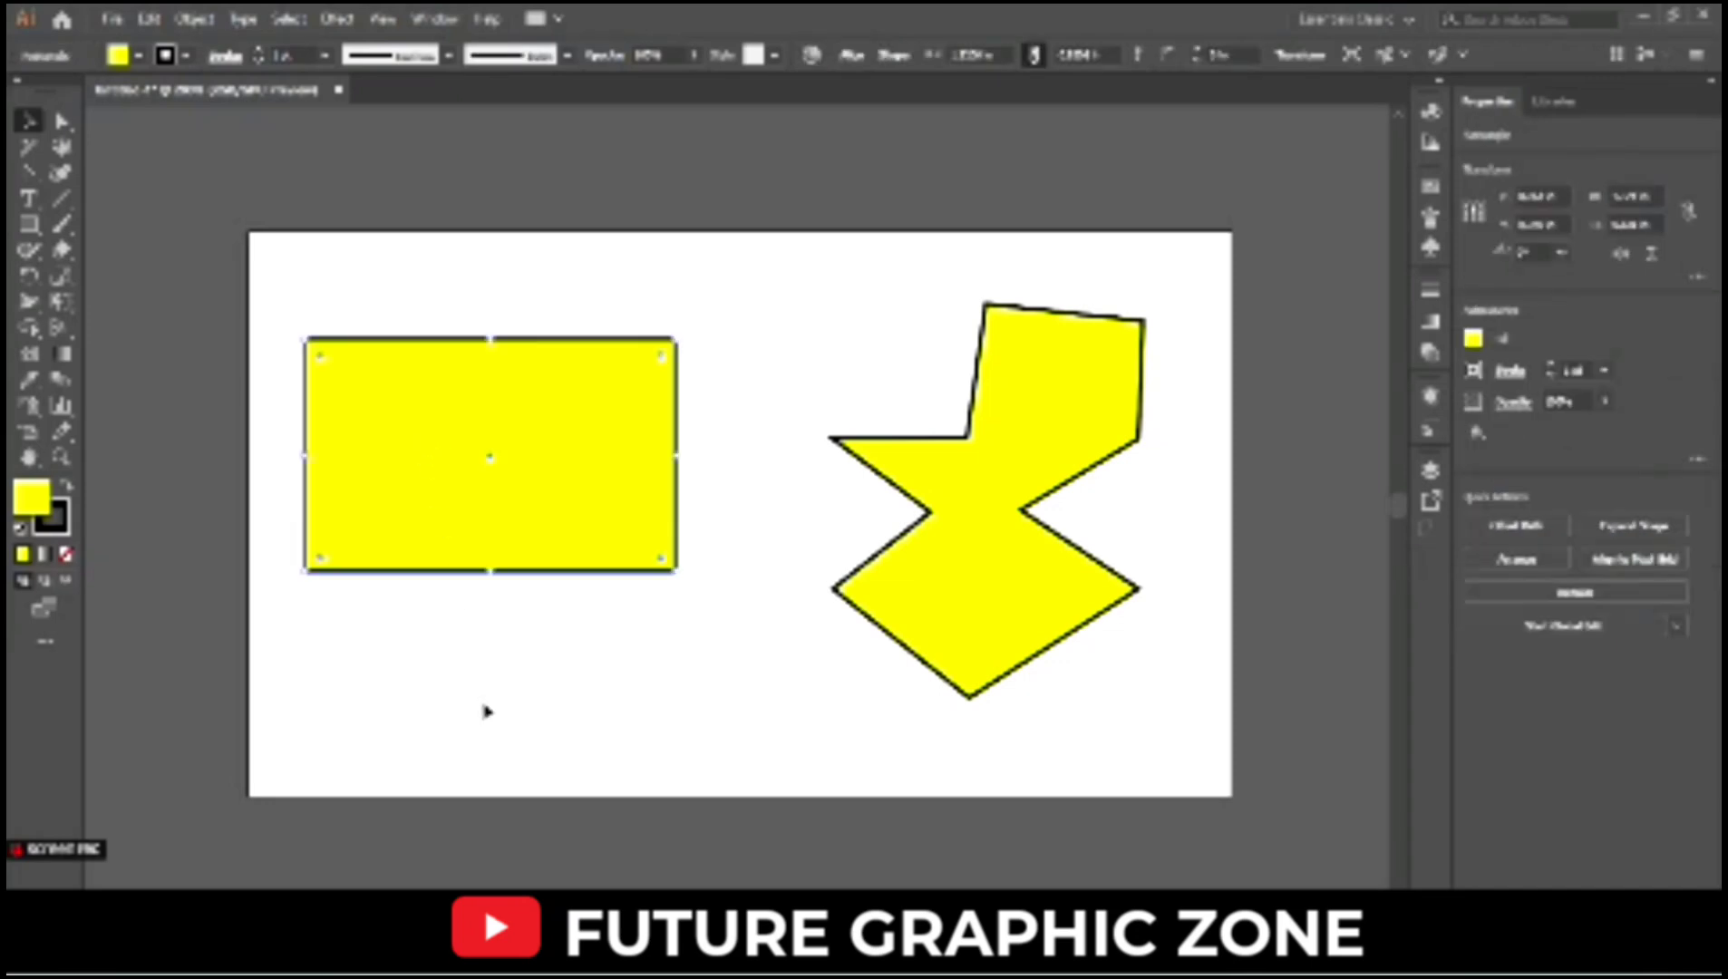
{"action": "left_click_drag", "start_coordinate": [423, 483], "coordinate": [462, 440]}
Bend the rectangle's bottom edge upward into an arch with the Anchor Point tool
{"action": "left_click_drag", "start_coordinate": [36, 175], "coordinate": [126, 252]}
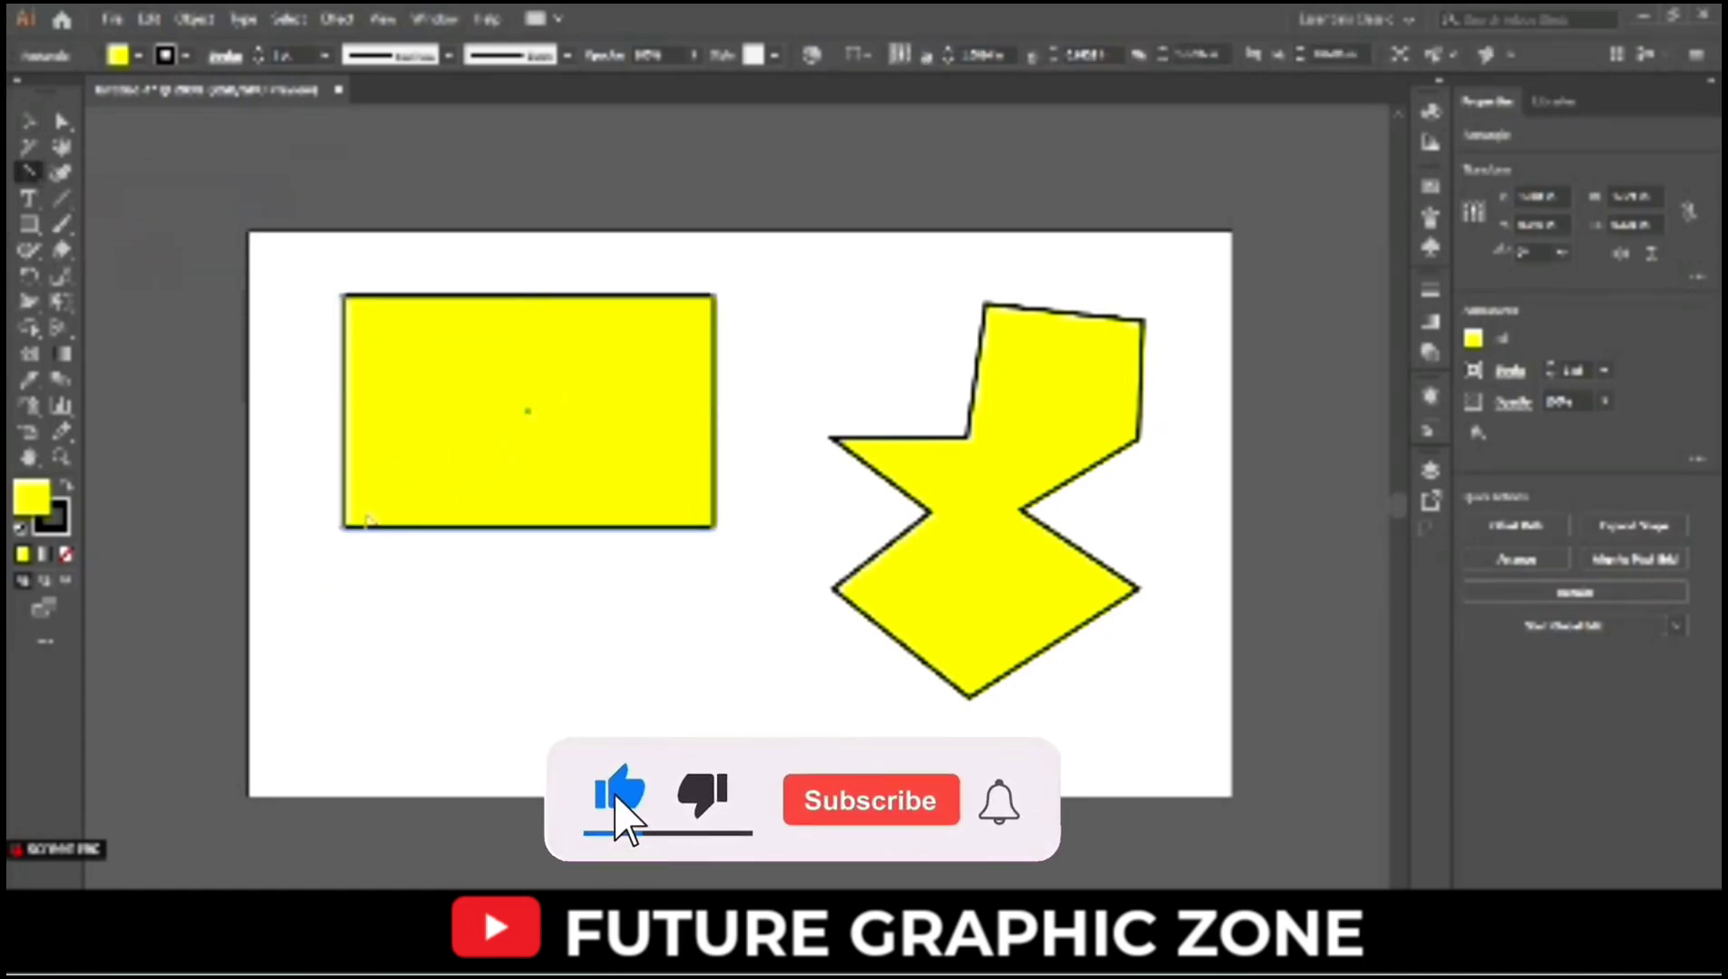
{"action": "left_click", "coordinate": [28, 121]}
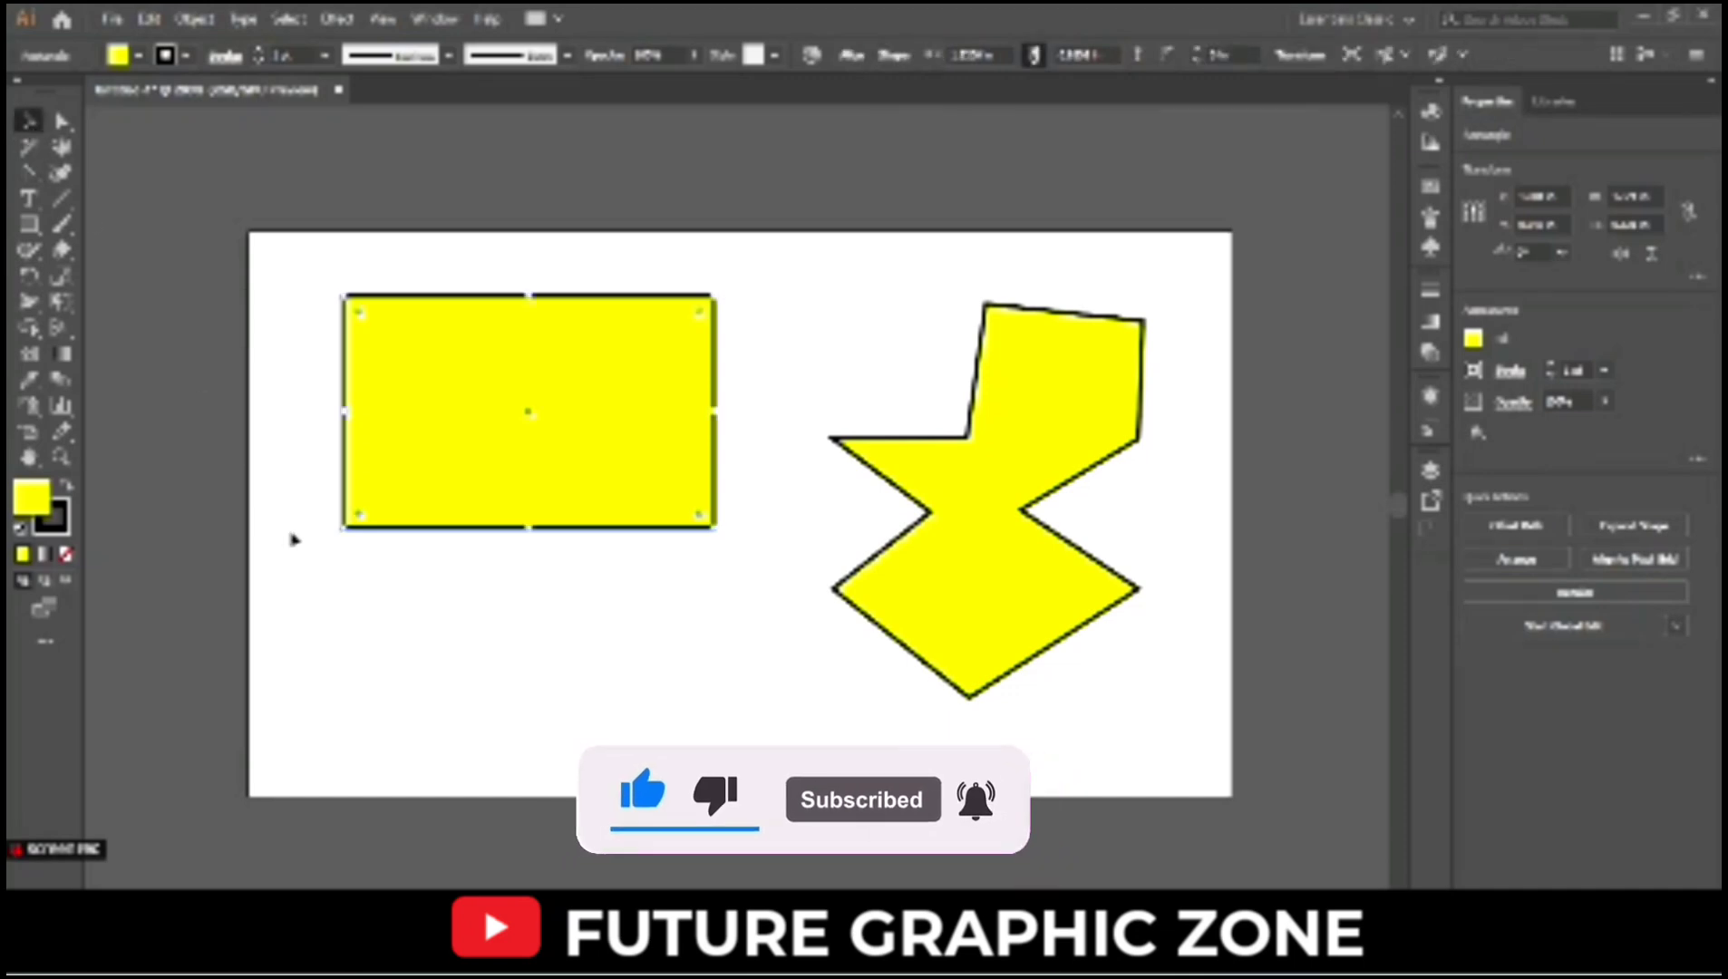
{"action": "key", "text": "shift+c"}
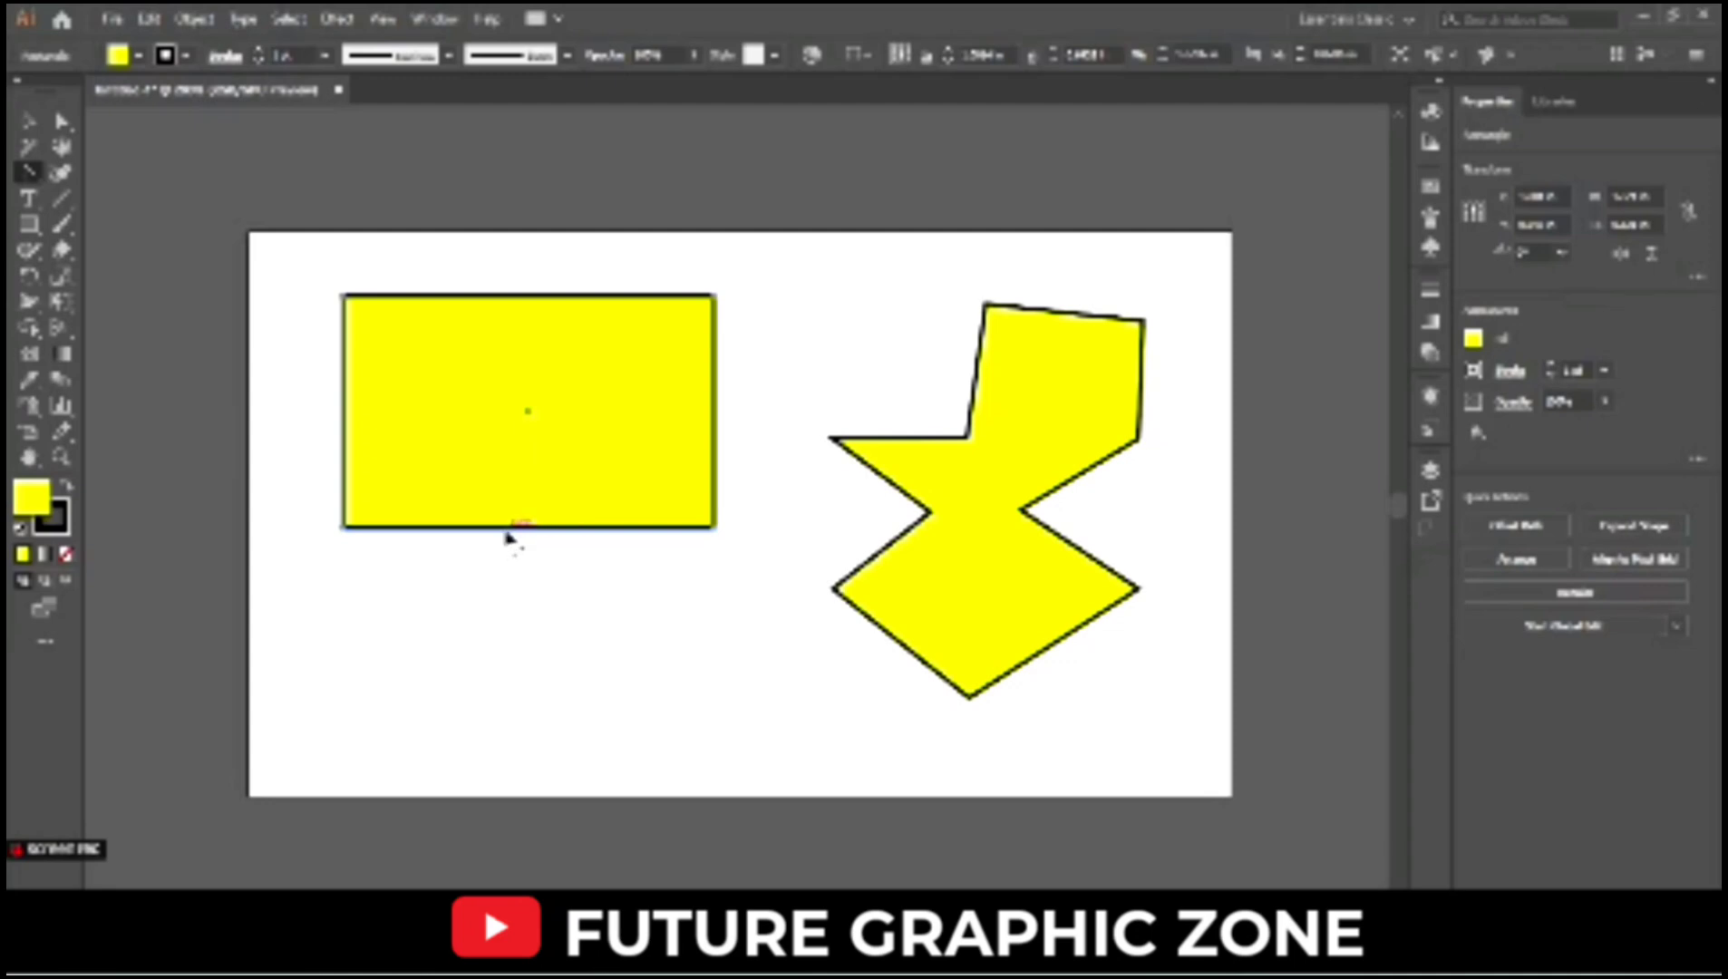
{"action": "left_click_drag", "start_coordinate": [505, 527], "coordinate": [495, 466]}
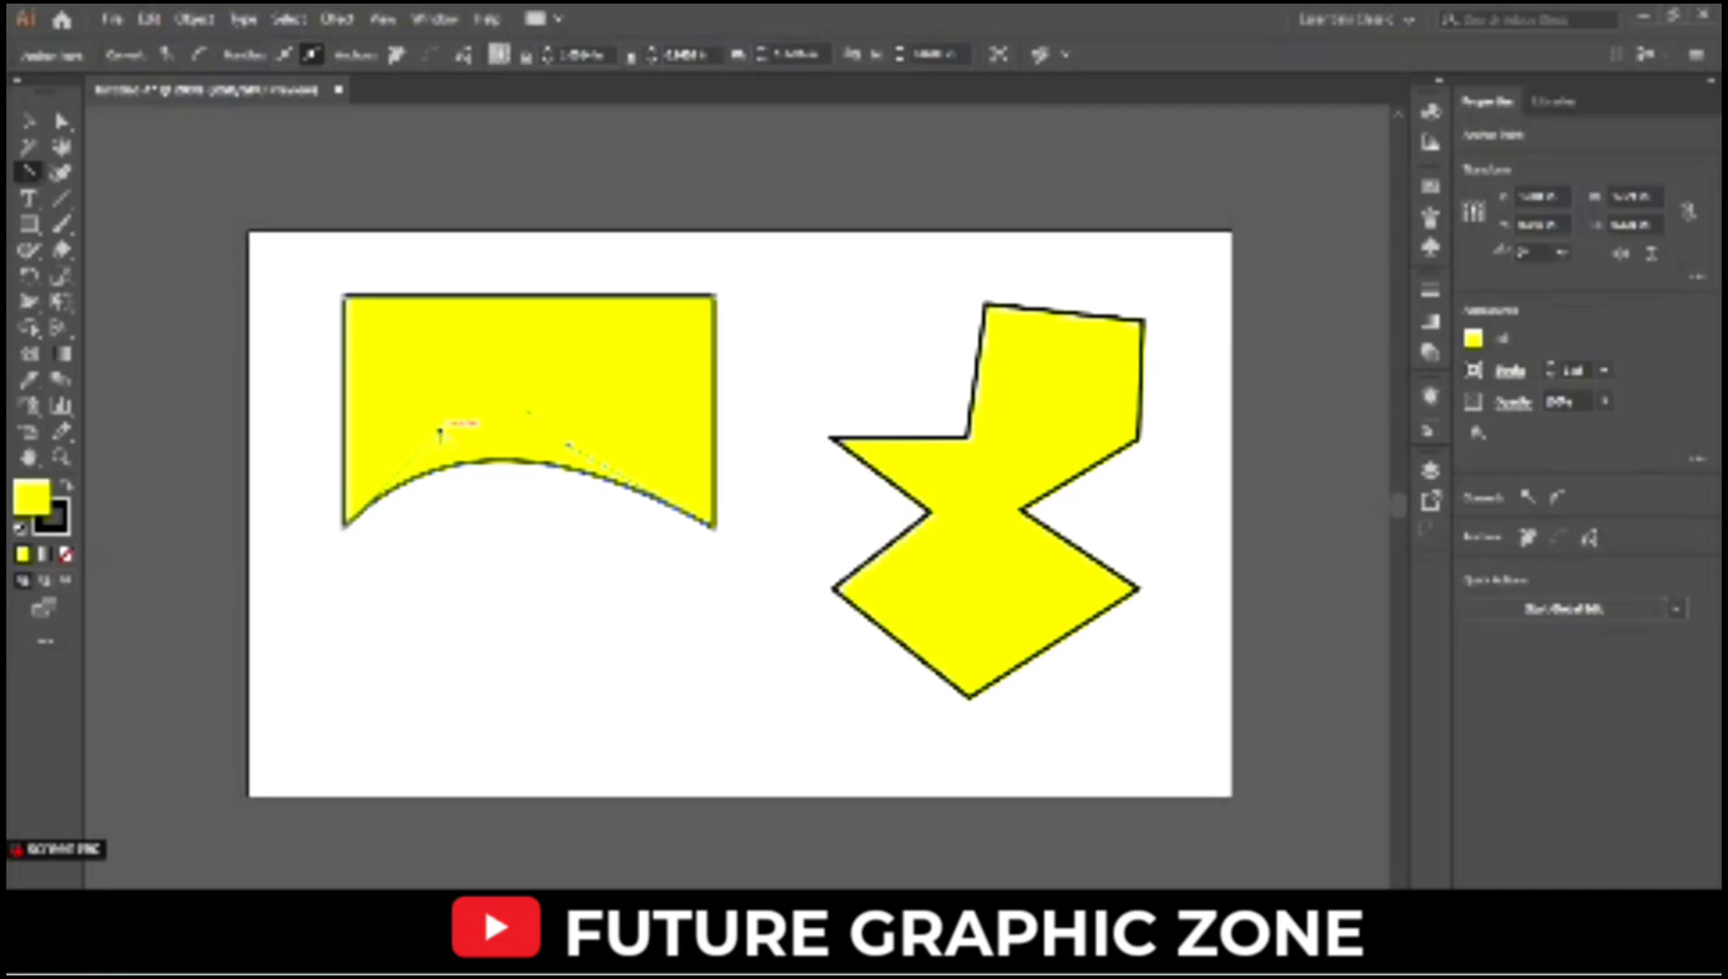
Reshape the left shape's bottom edge into an S-curve and bend its straight right edge into a second S-curve with the Anchor Point tool
{"action": "left_click_drag", "start_coordinate": [439, 429], "coordinate": [370, 261]}
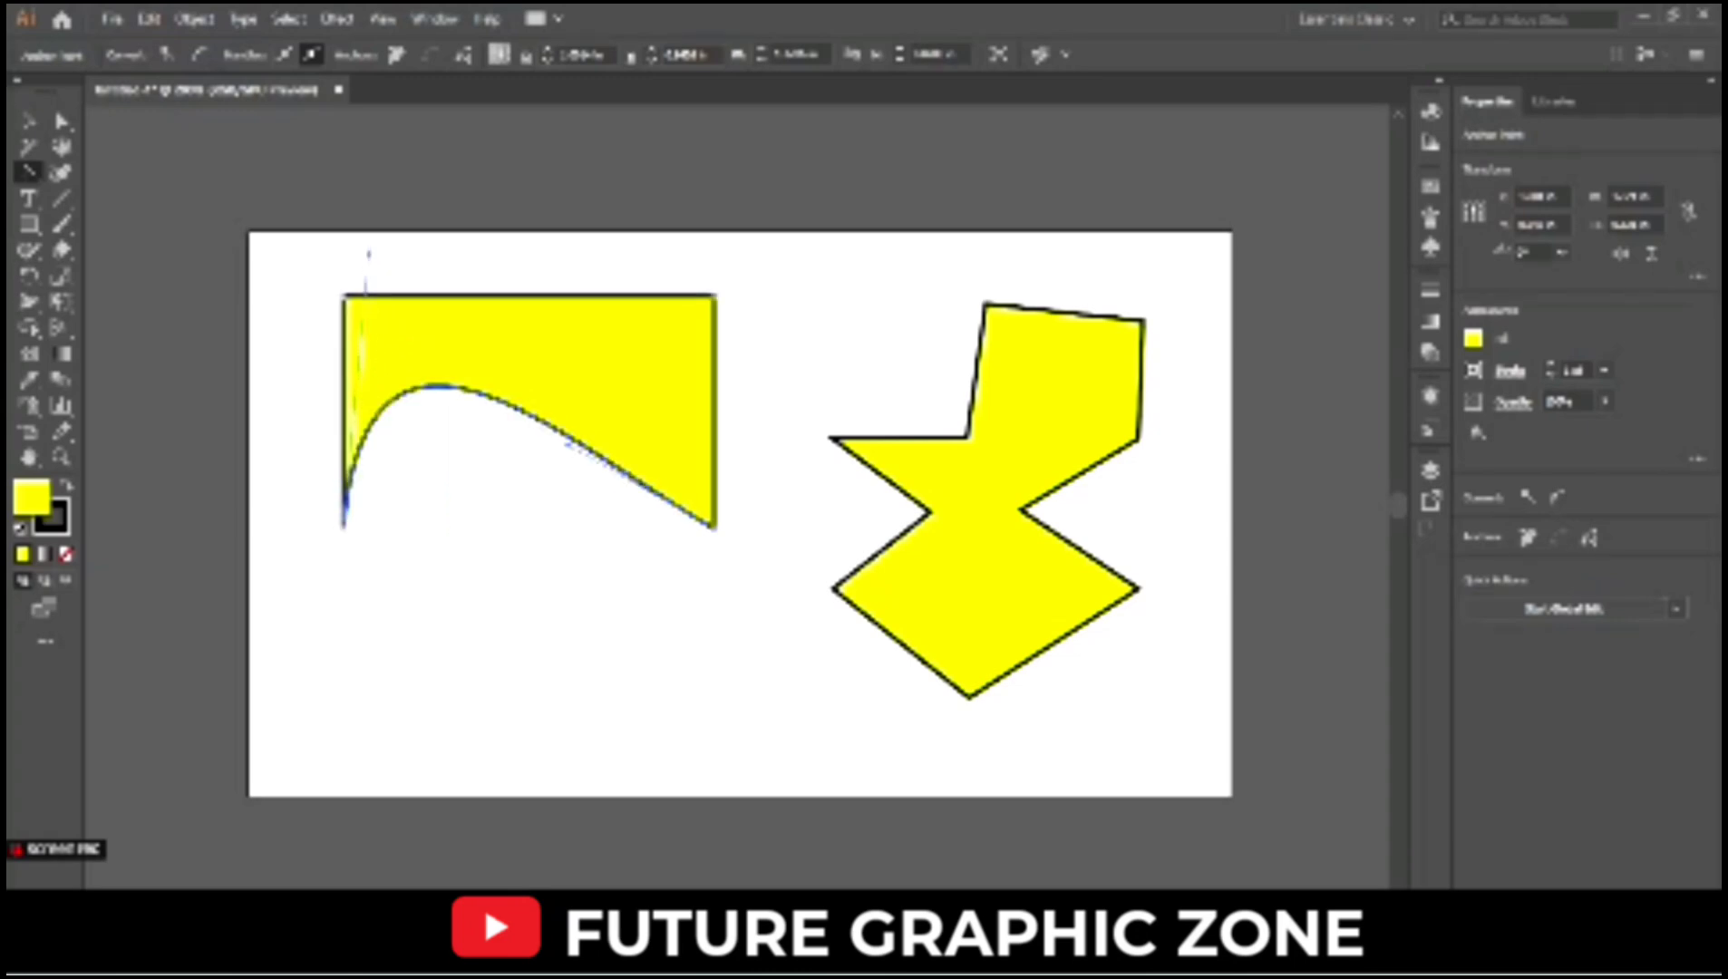
{"action": "left_click_drag", "start_coordinate": [580, 443], "coordinate": [632, 732]}
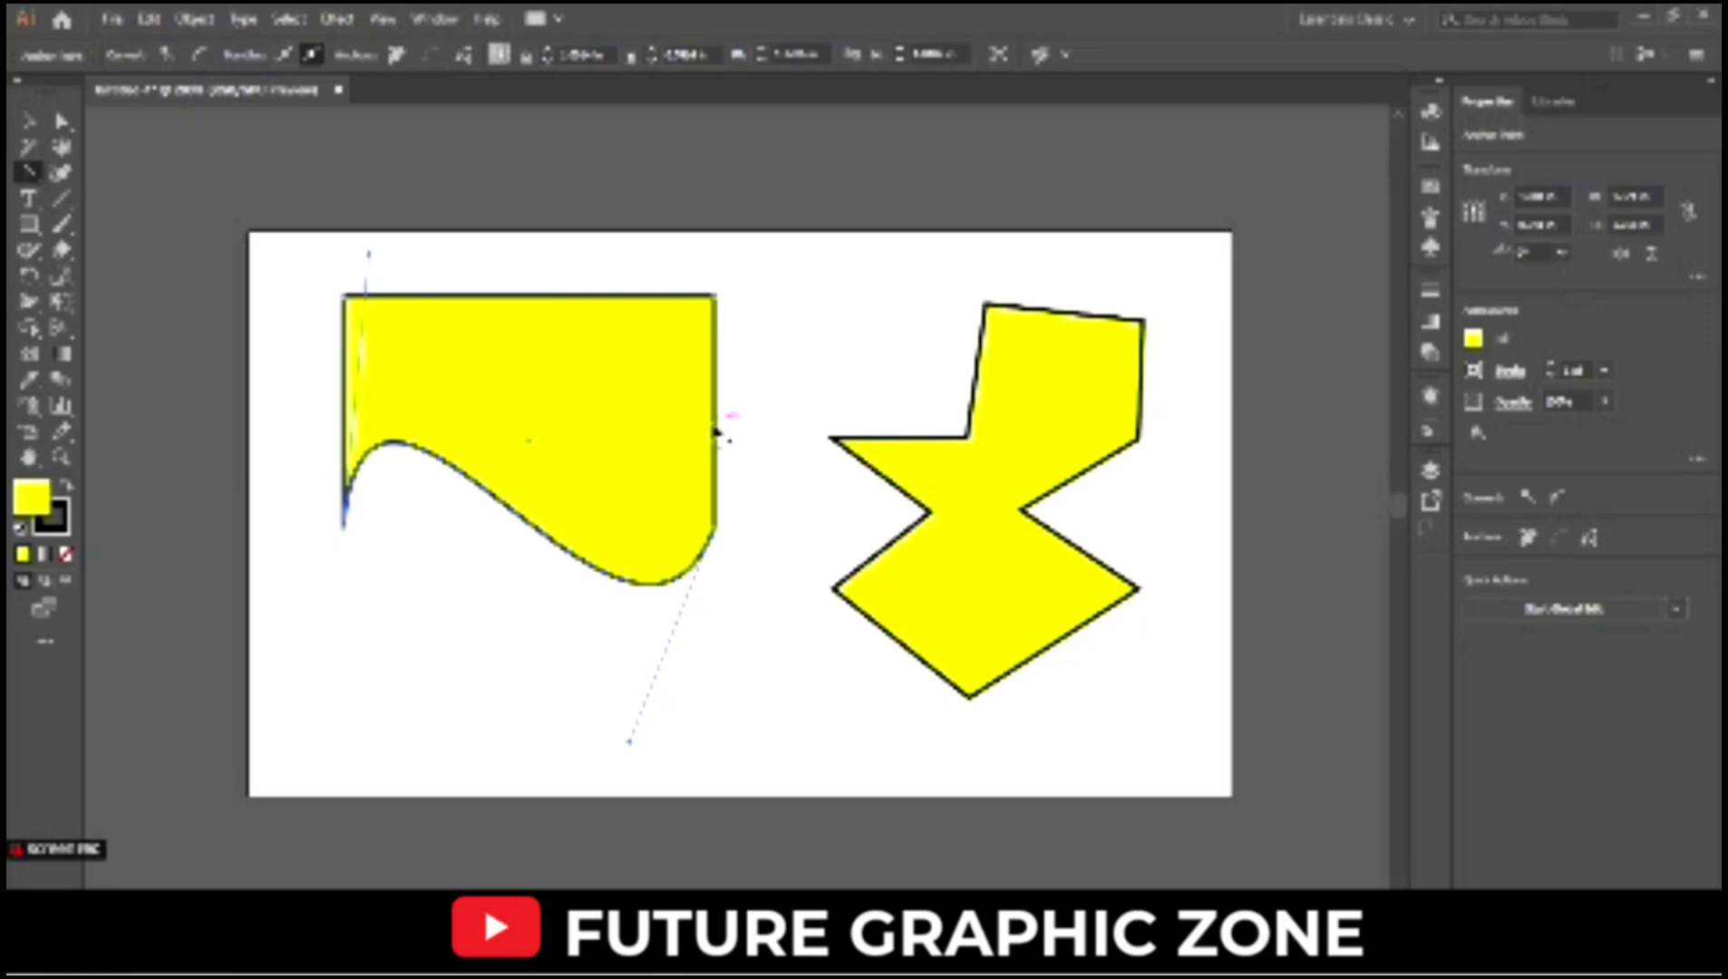
{"action": "left_click", "coordinate": [716, 423]}
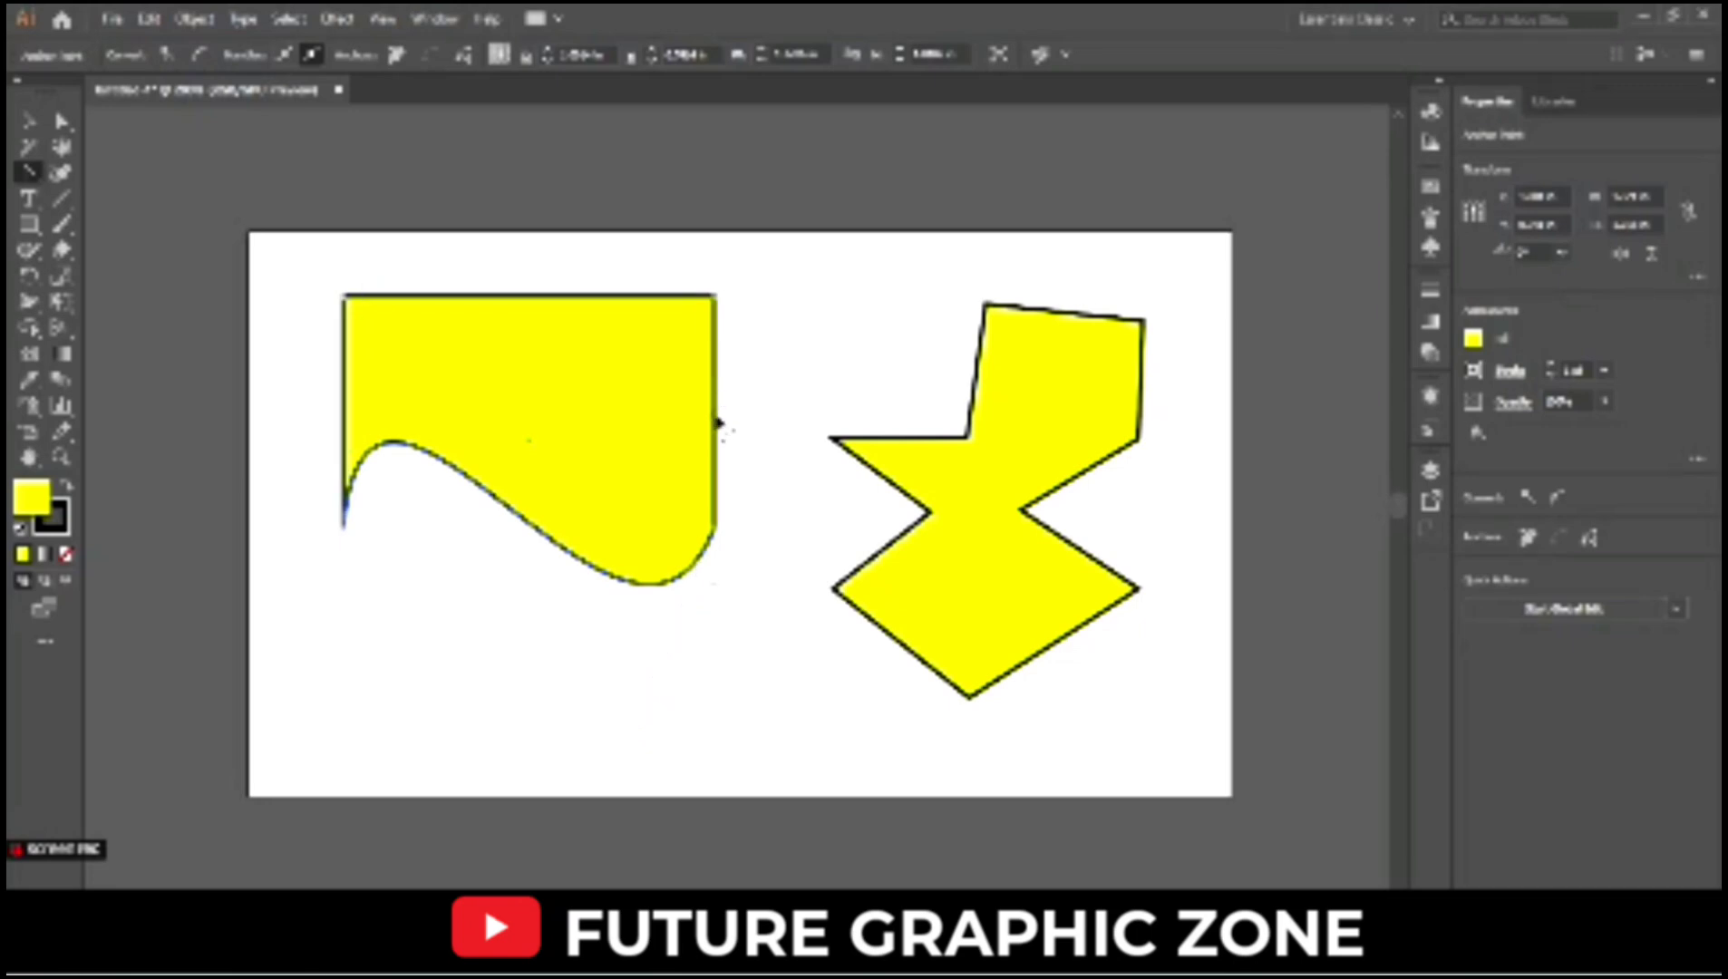
{"action": "left_click_drag", "start_coordinate": [717, 424], "coordinate": [667, 418]}
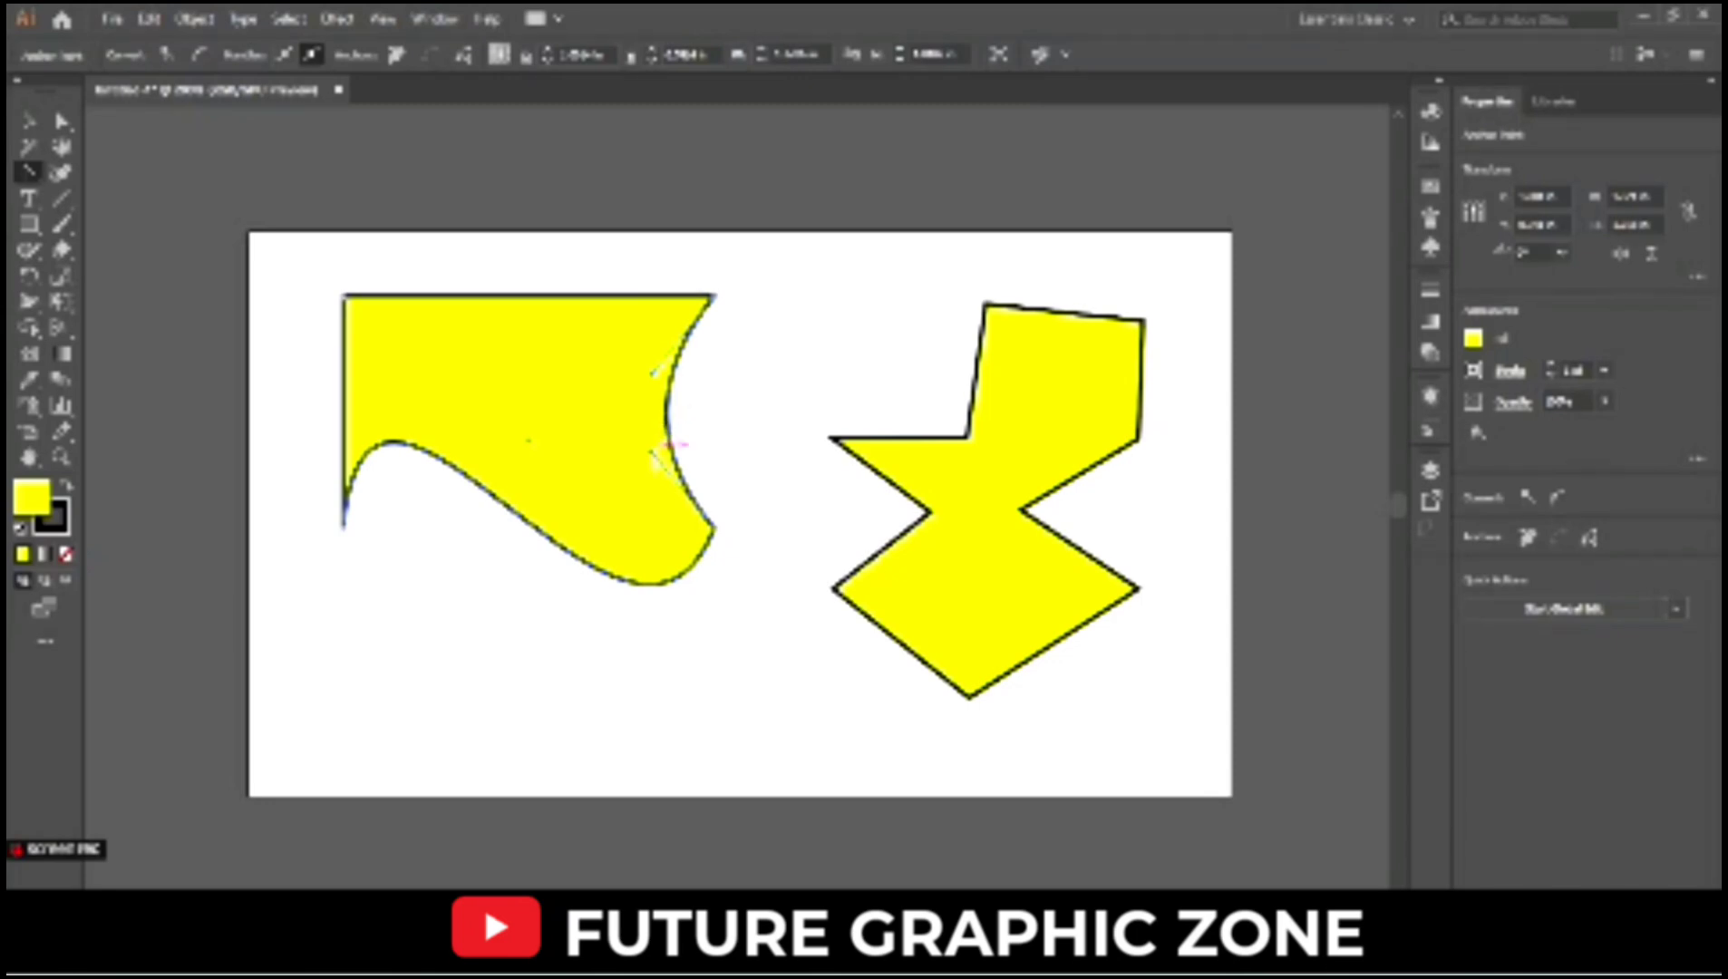
{"action": "left_click_drag", "start_coordinate": [667, 446], "coordinate": [785, 441]}
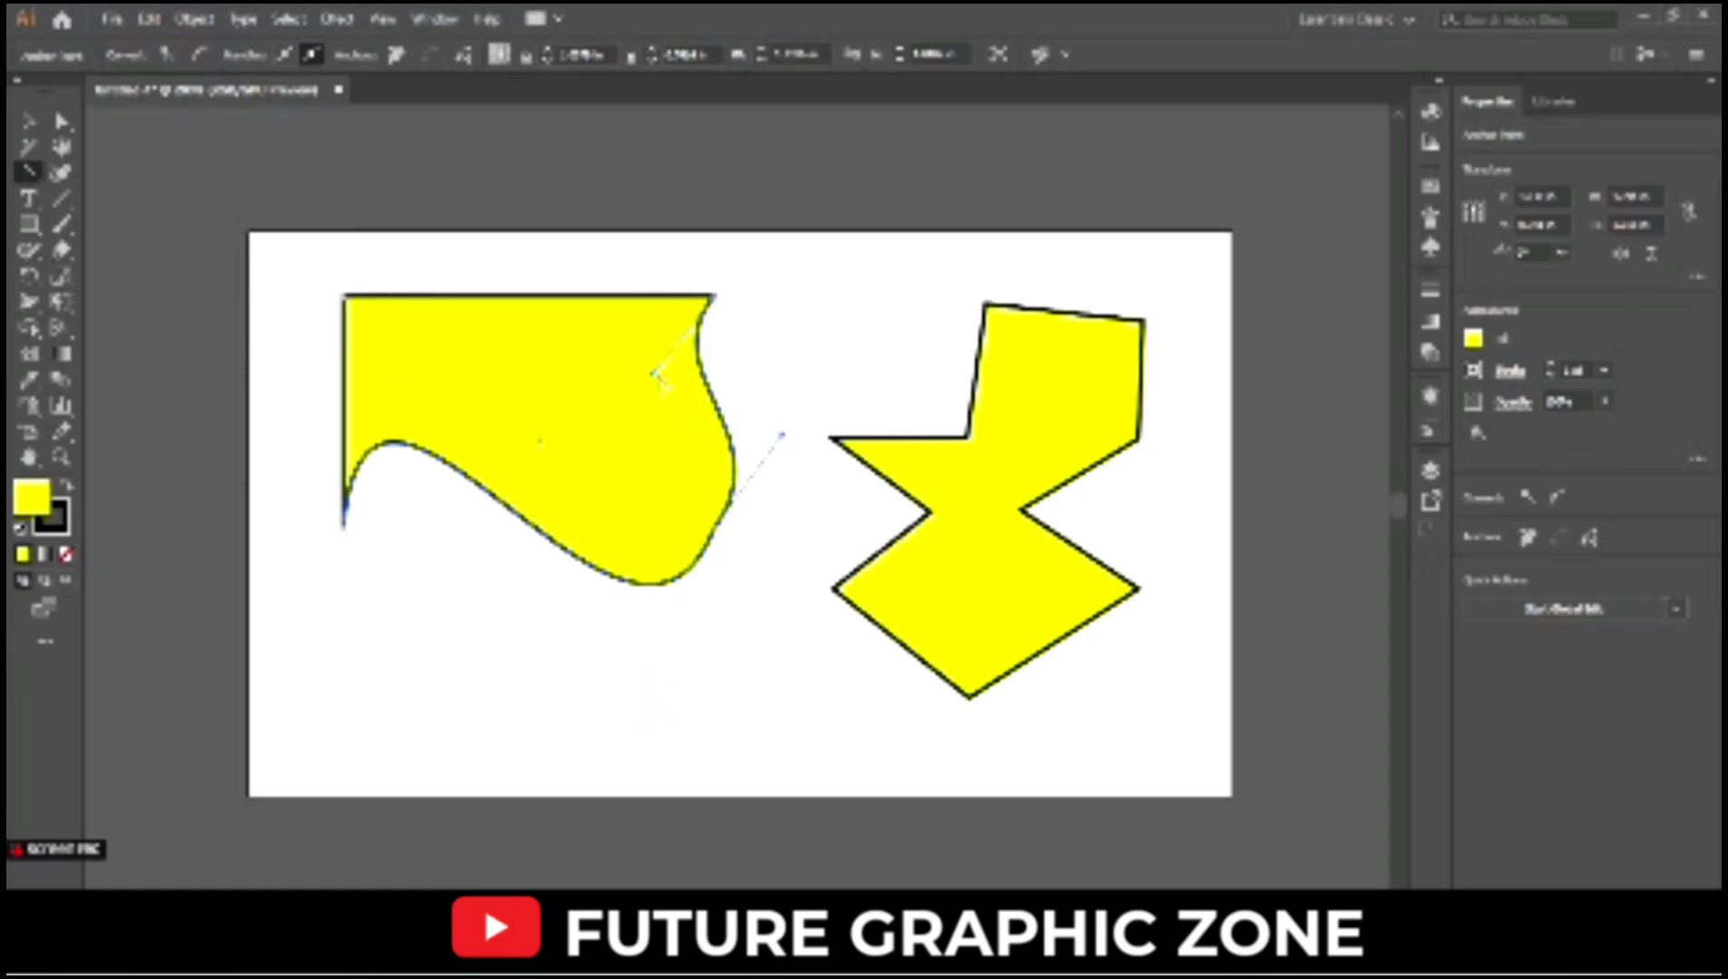
{"action": "left_click_drag", "start_coordinate": [654, 375], "coordinate": [571, 343]}
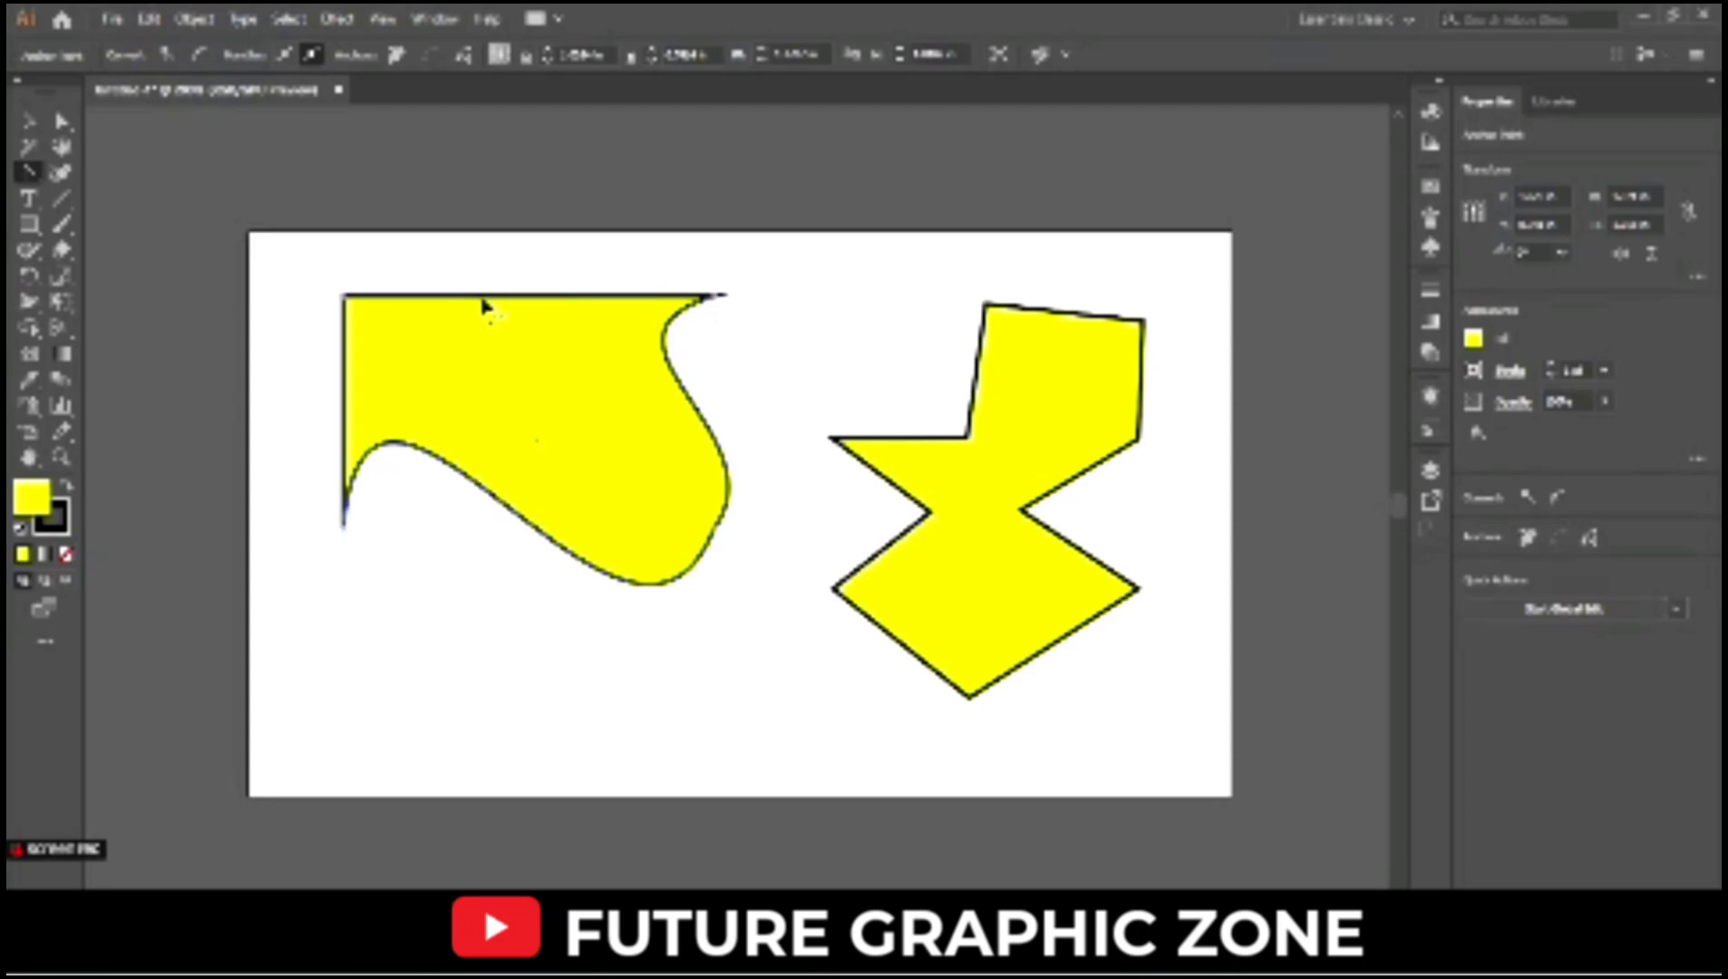
Bend the left shape's top edge downward, deepest near its left end, and move the shape right and up until it overlaps the other shape
{"action": "left_click_drag", "start_coordinate": [483, 299], "coordinate": [491, 353]}
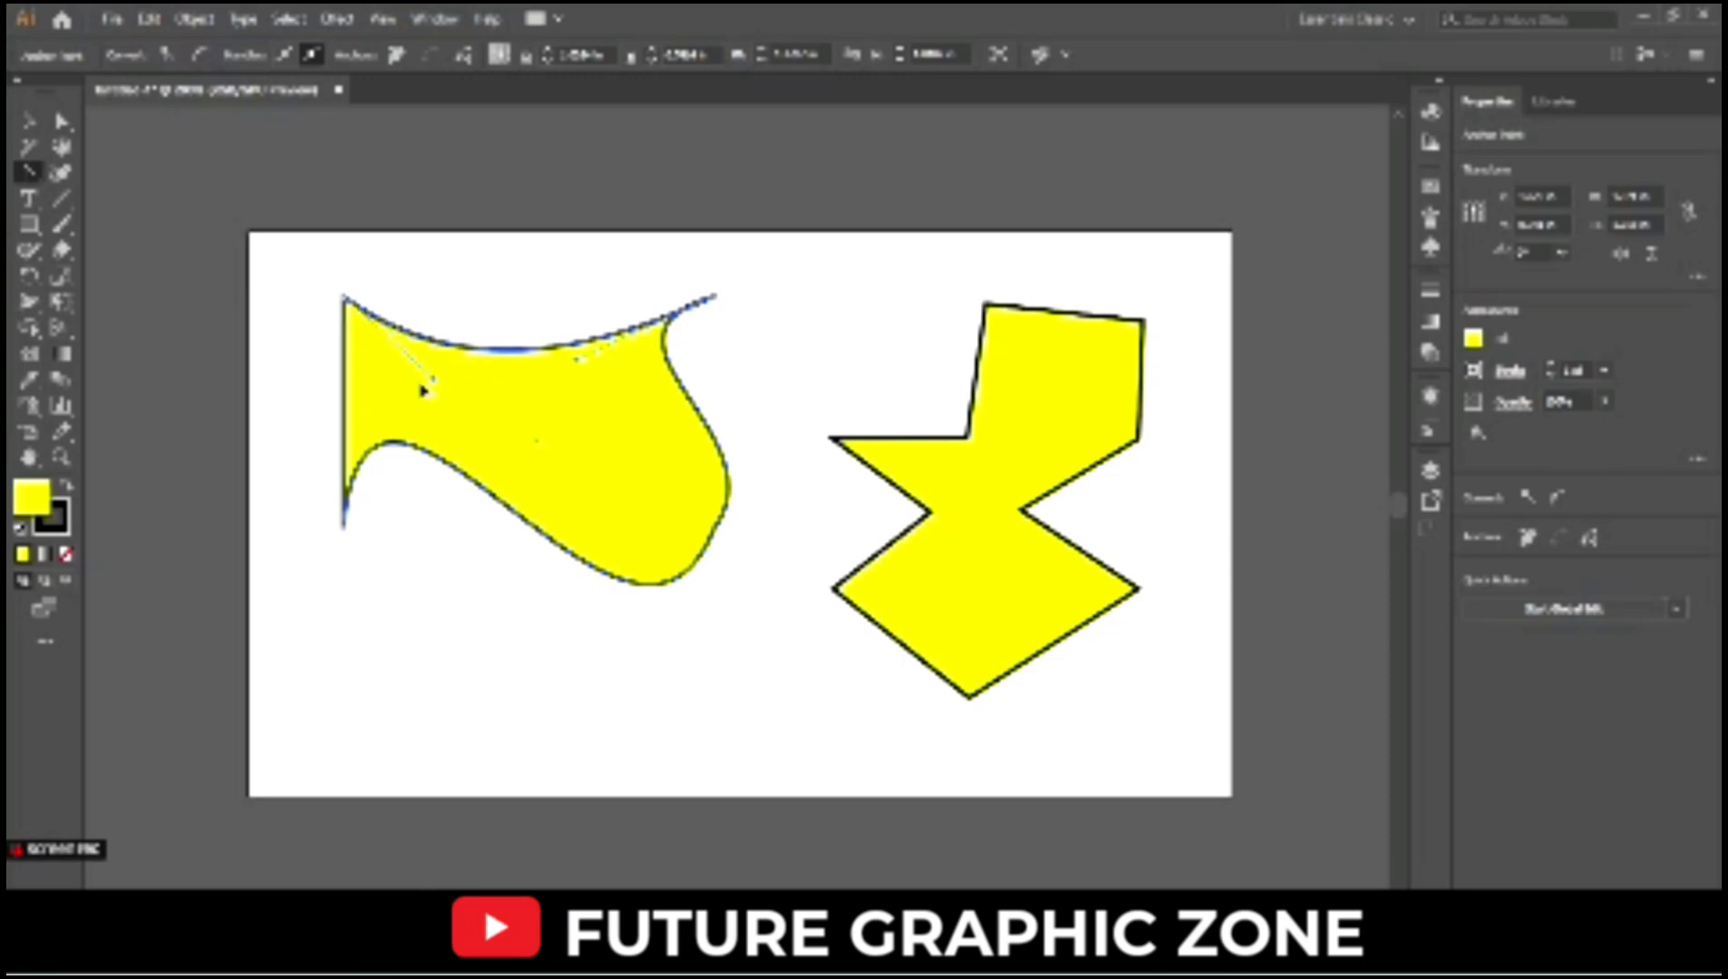
{"action": "left_click", "coordinate": [358, 426]}
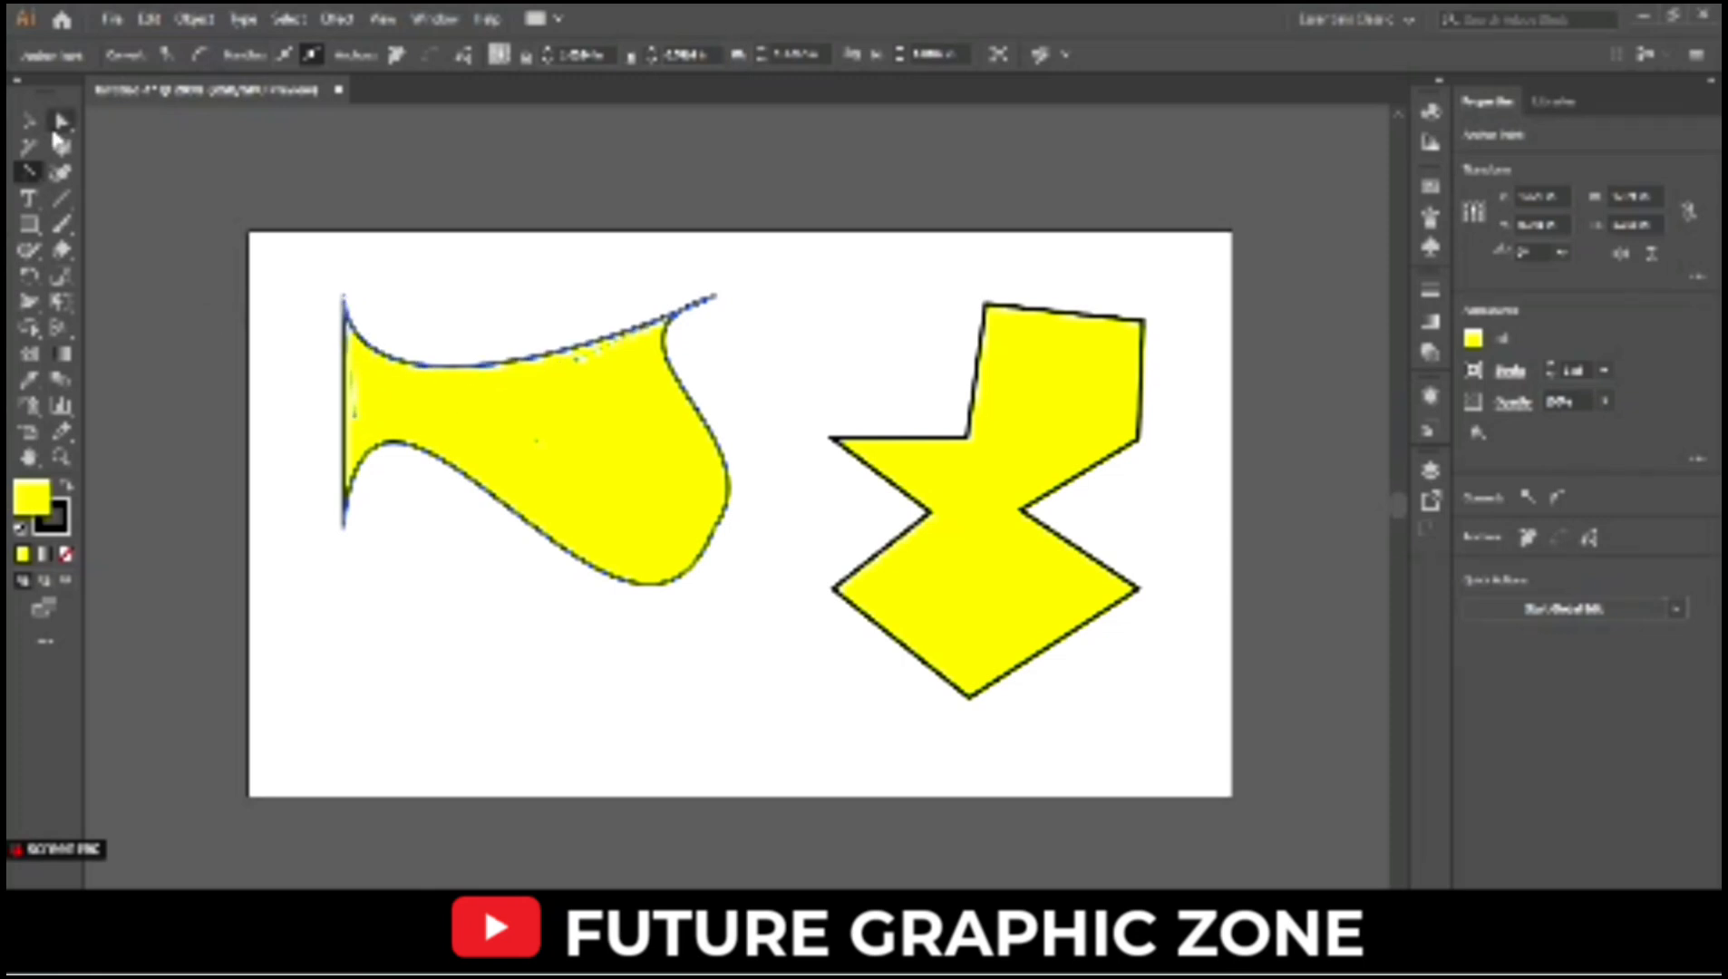
{"action": "left_click", "coordinate": [28, 120]}
{"action": "left_click_drag", "start_coordinate": [530, 427], "coordinate": [768, 350]}
{"action": "left_click", "coordinate": [378, 406]}
Draw a yellow rectangle across the full width of the artboard along its lower edge and remove its stroke
{"action": "left_click", "coordinate": [30, 198]}
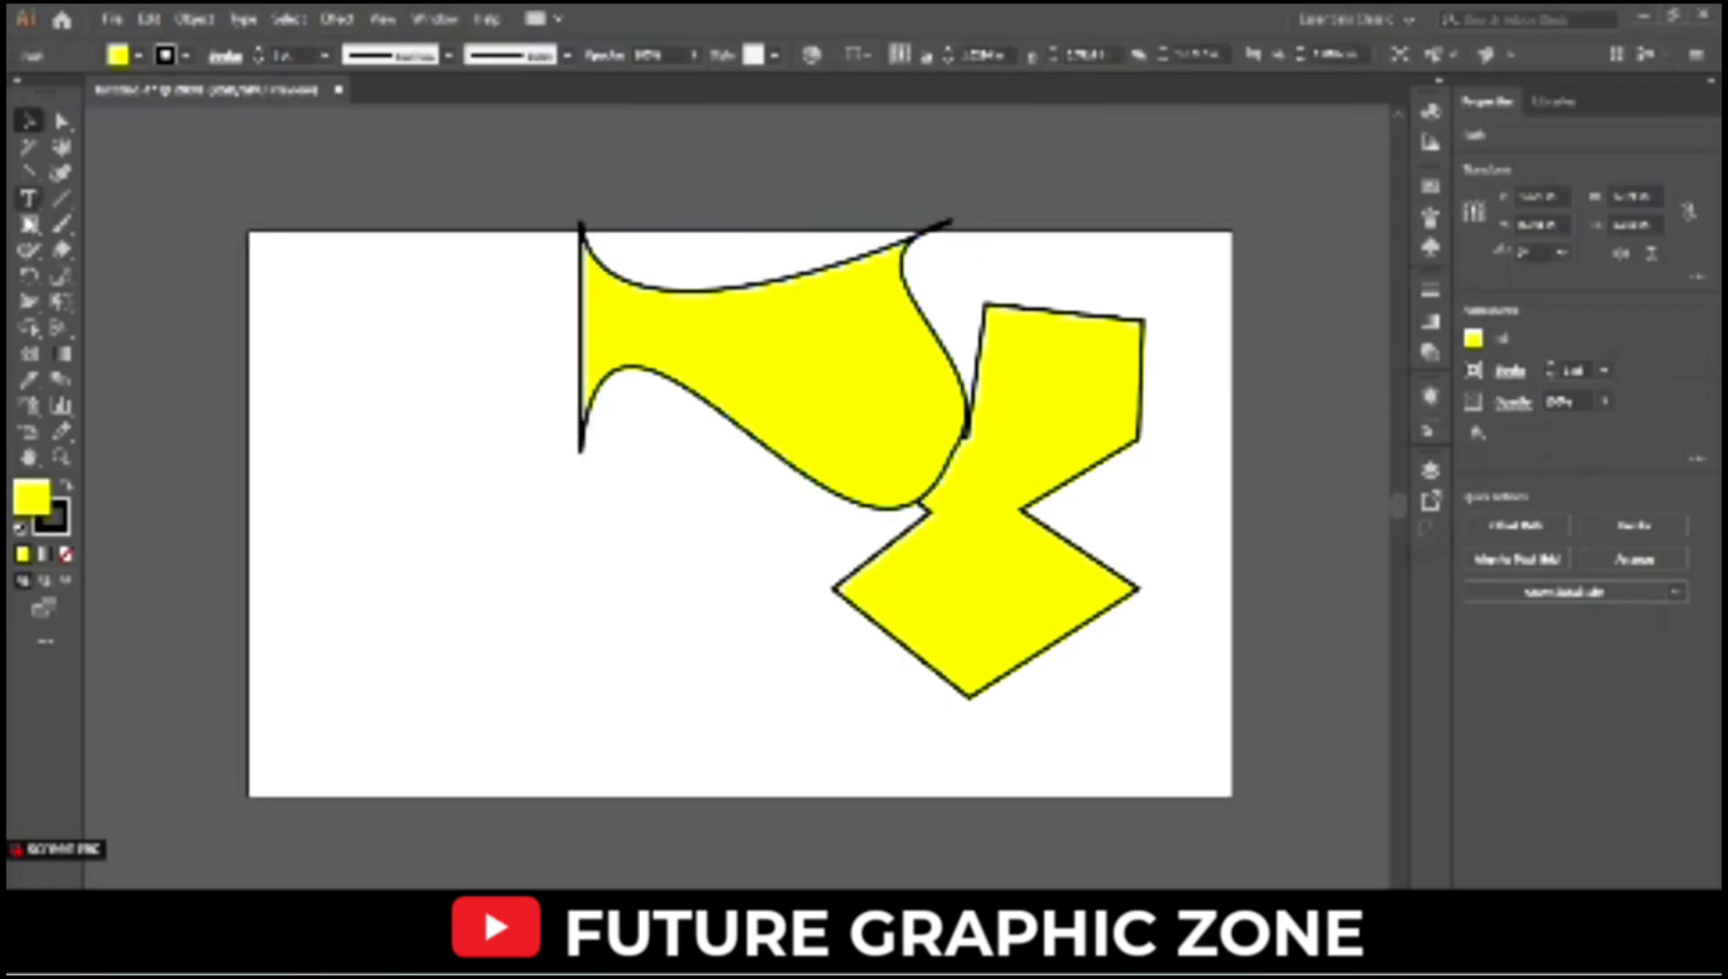
{"action": "key", "text": "m"}
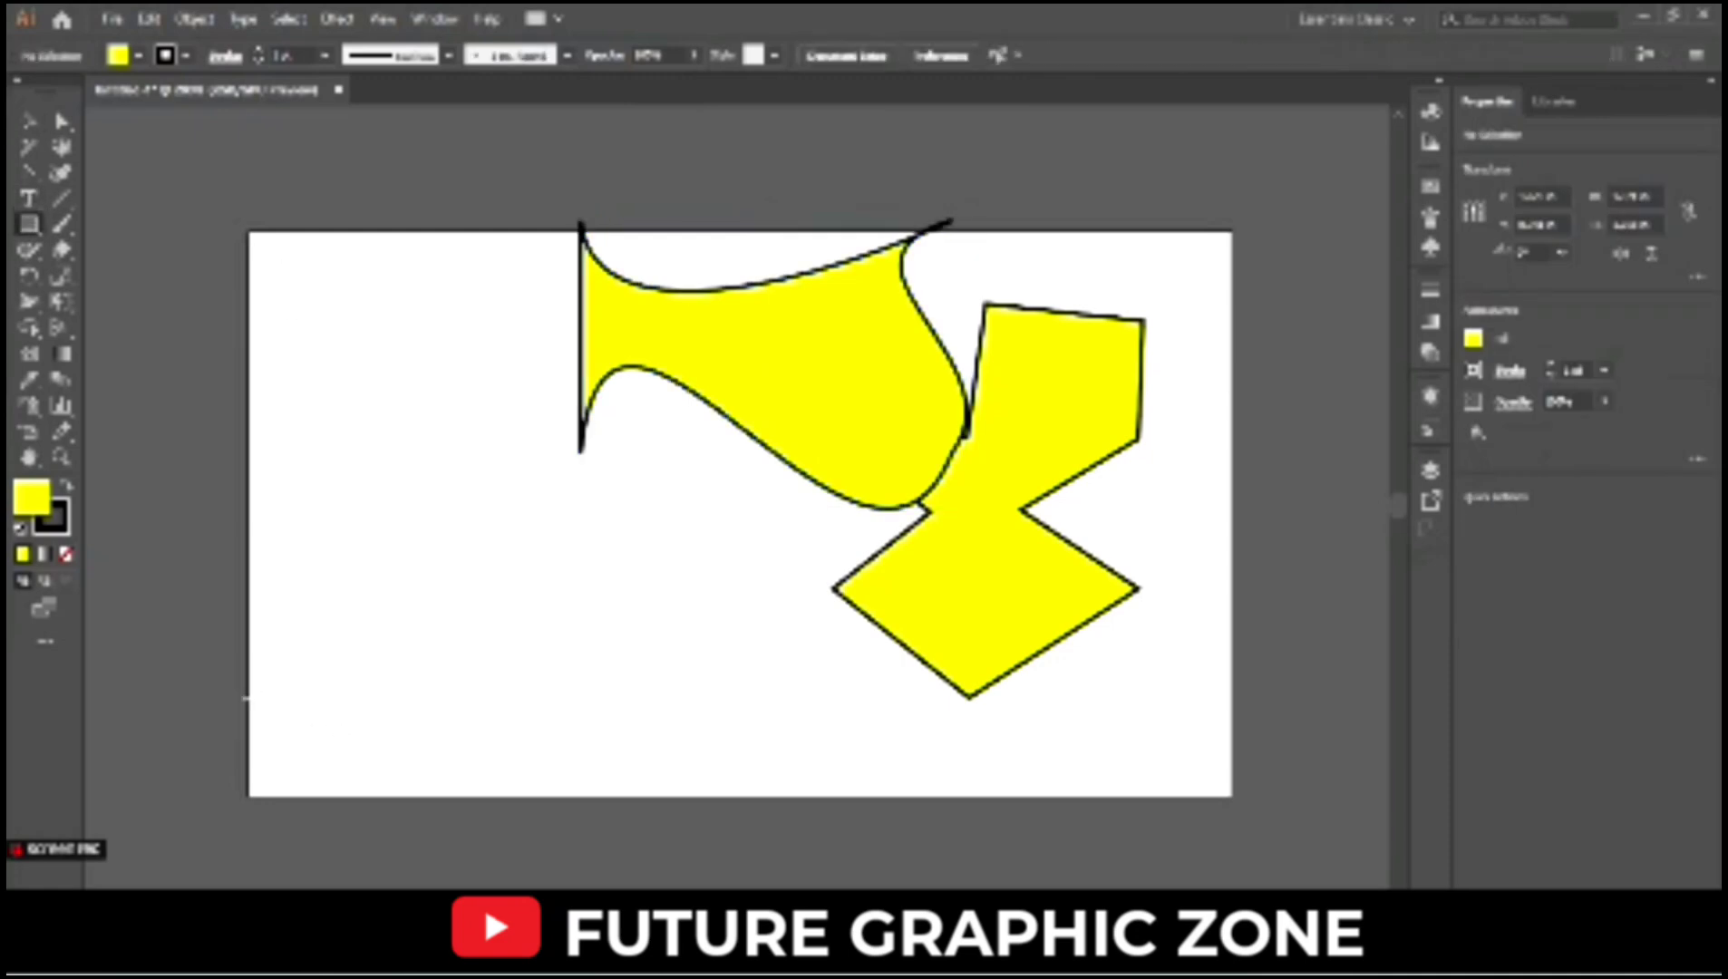
{"action": "left_click_drag", "start_coordinate": [259, 686], "coordinate": [1232, 797]}
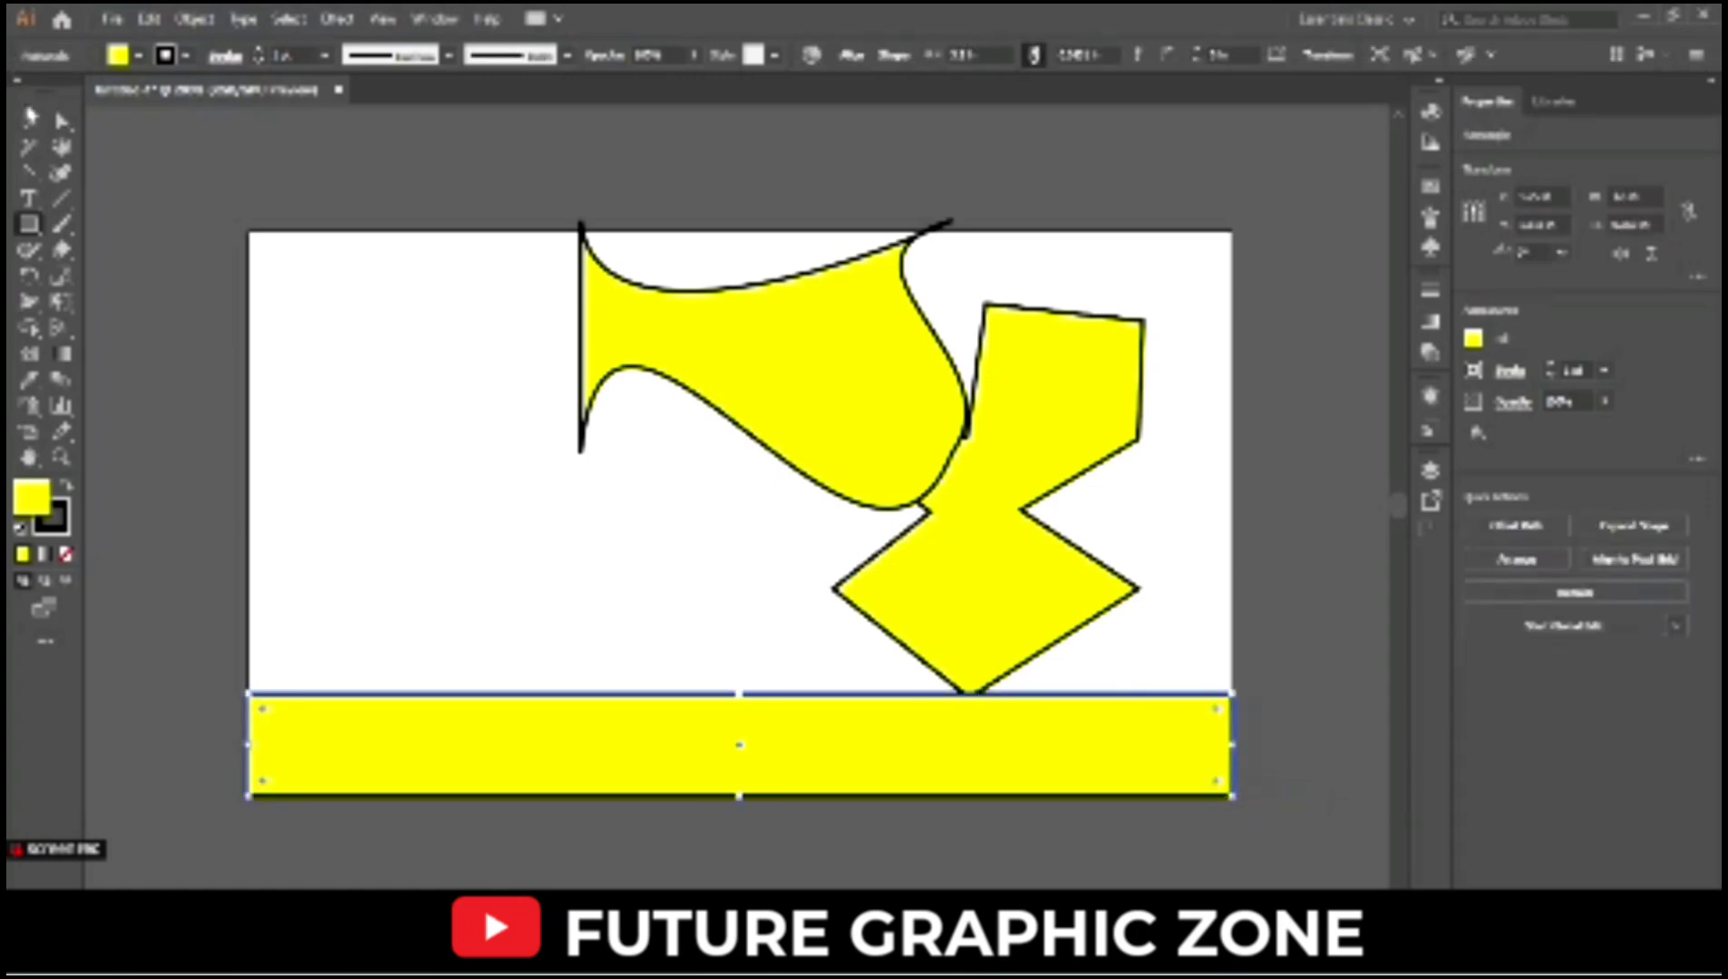
{"action": "left_click", "coordinate": [30, 118]}
{"action": "left_click", "coordinate": [51, 526]}
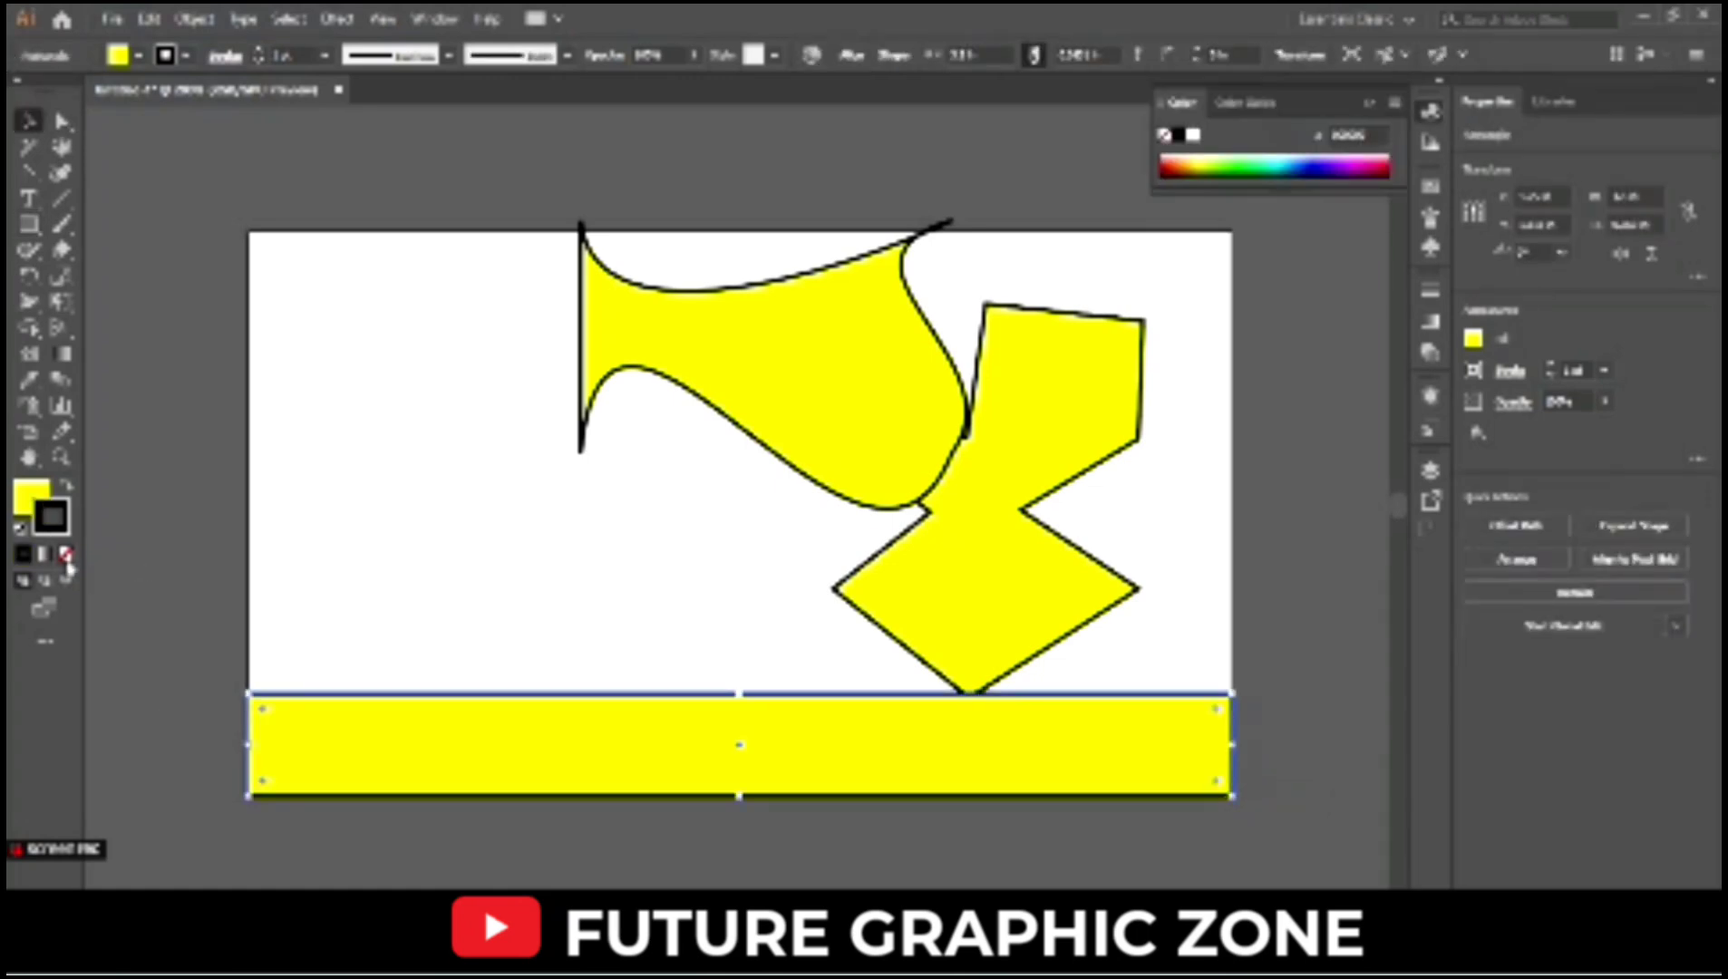
{"action": "left_click", "coordinate": [65, 554]}
{"action": "left_click", "coordinate": [185, 240]}
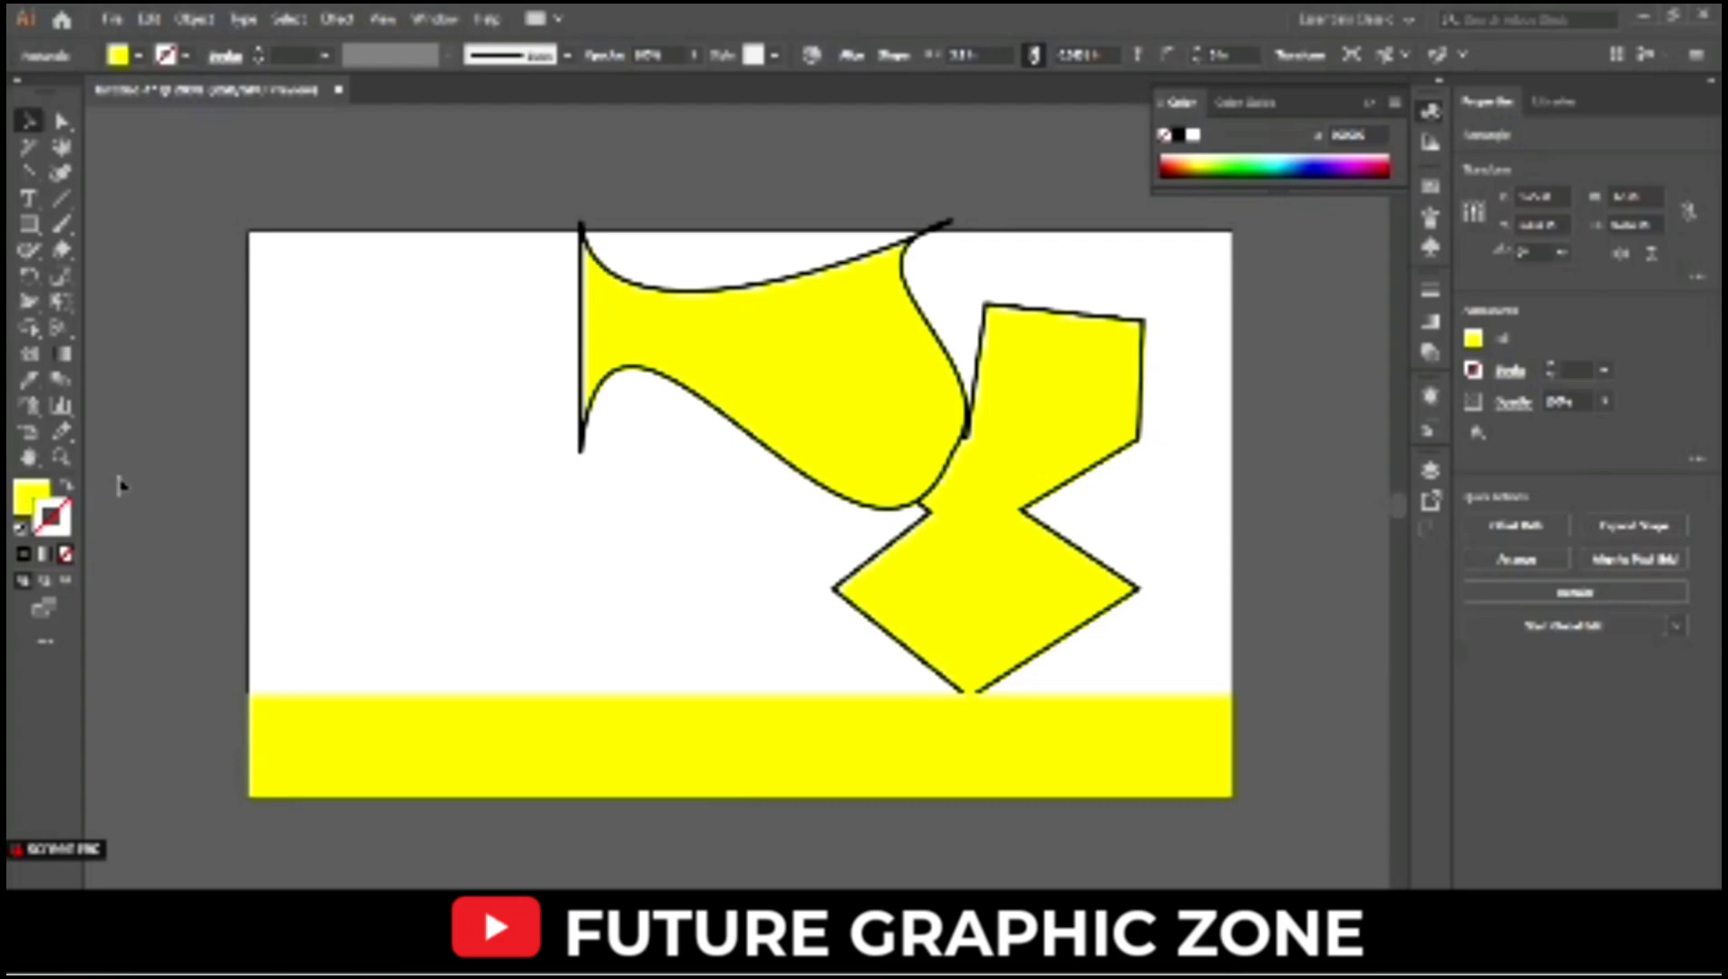
Curve the bottom rectangle's top edge into a wave that dips on the left and rises high on the right with the Anchor Point tool
{"action": "left_click", "coordinate": [482, 787]}
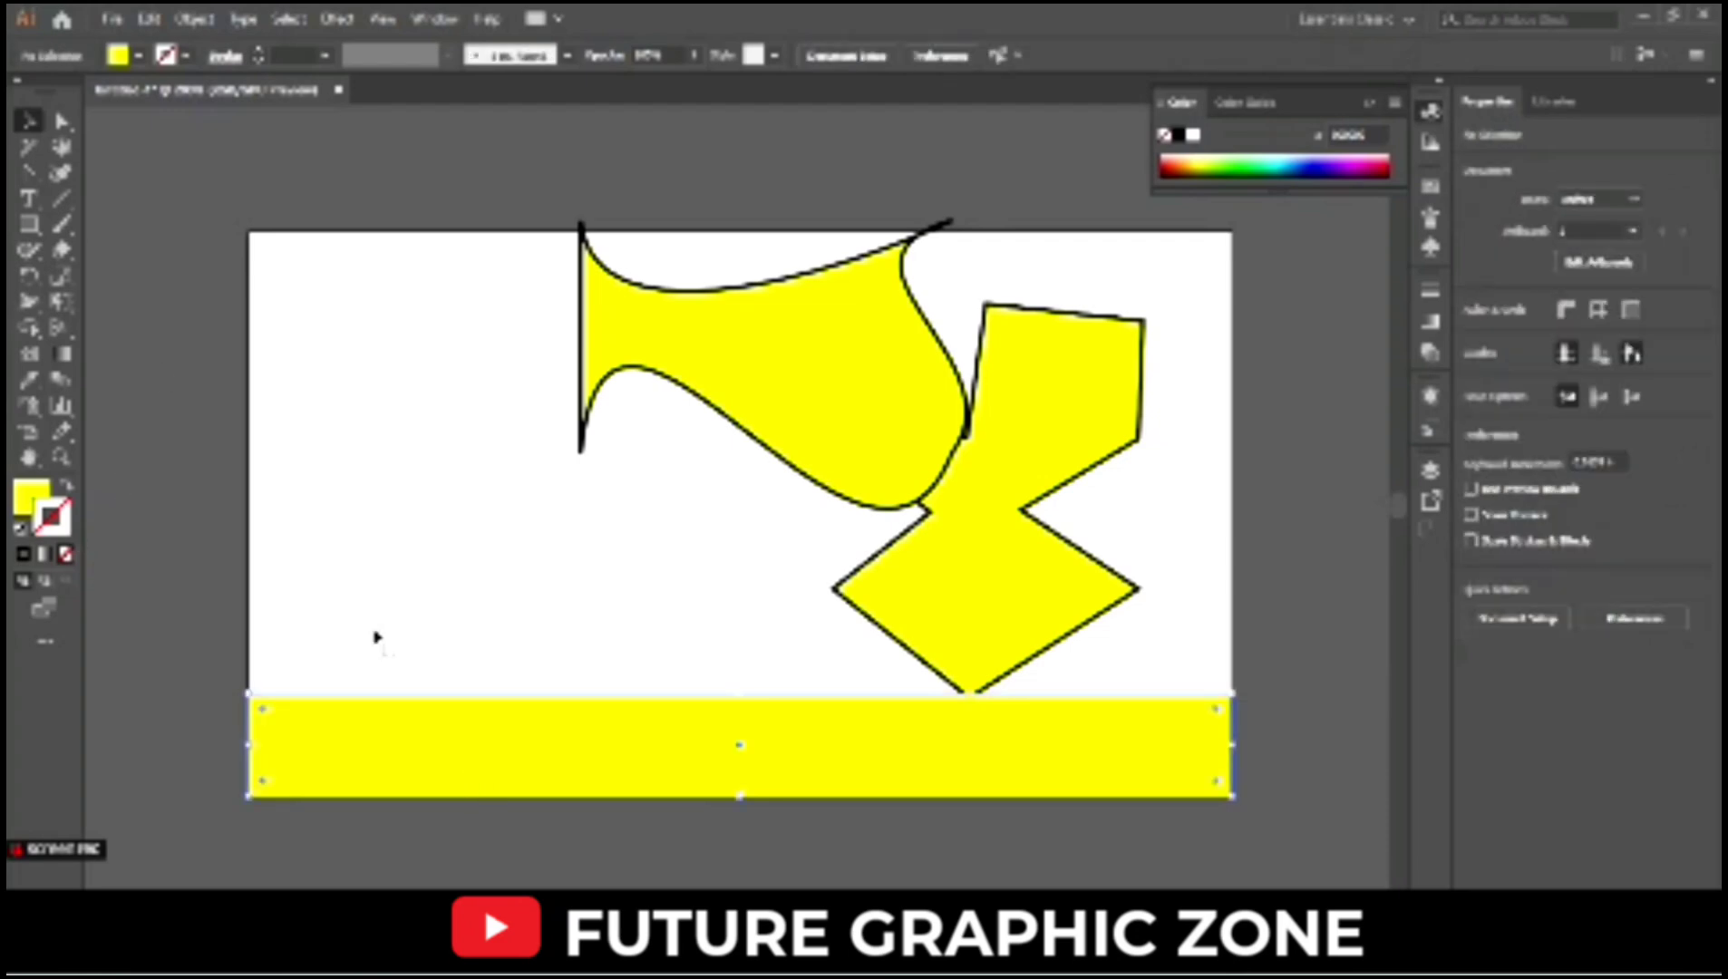
{"action": "left_click", "coordinate": [30, 172]}
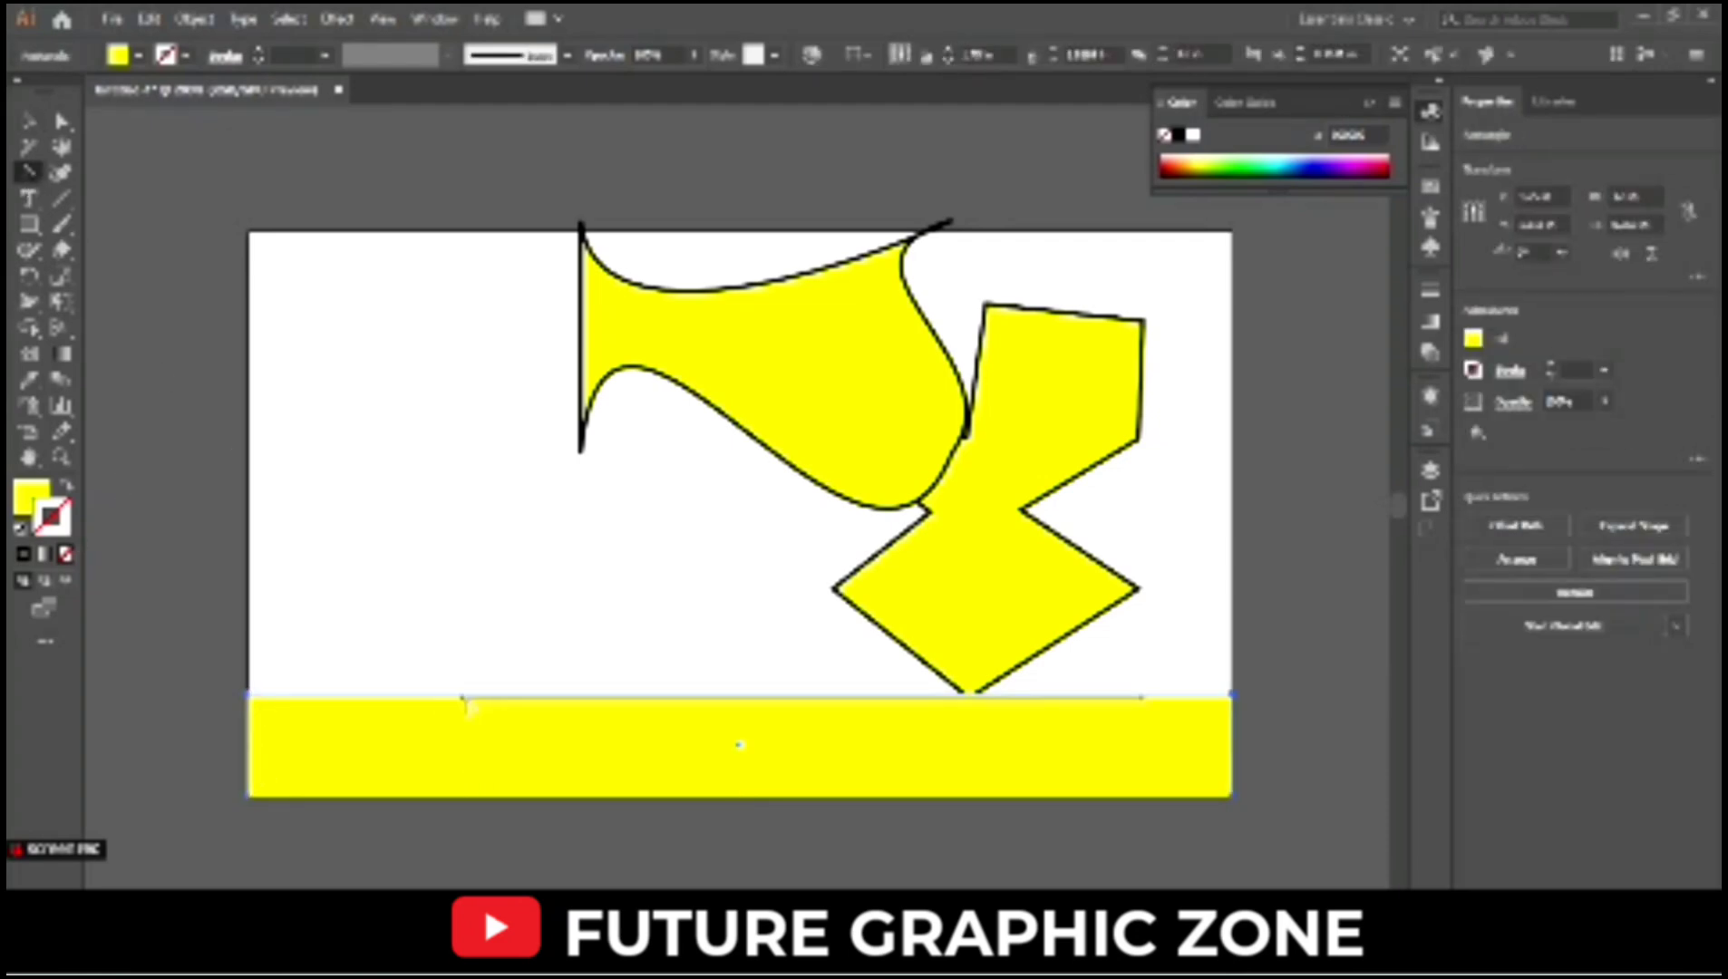
{"action": "left_click_drag", "start_coordinate": [501, 697], "coordinate": [756, 768]}
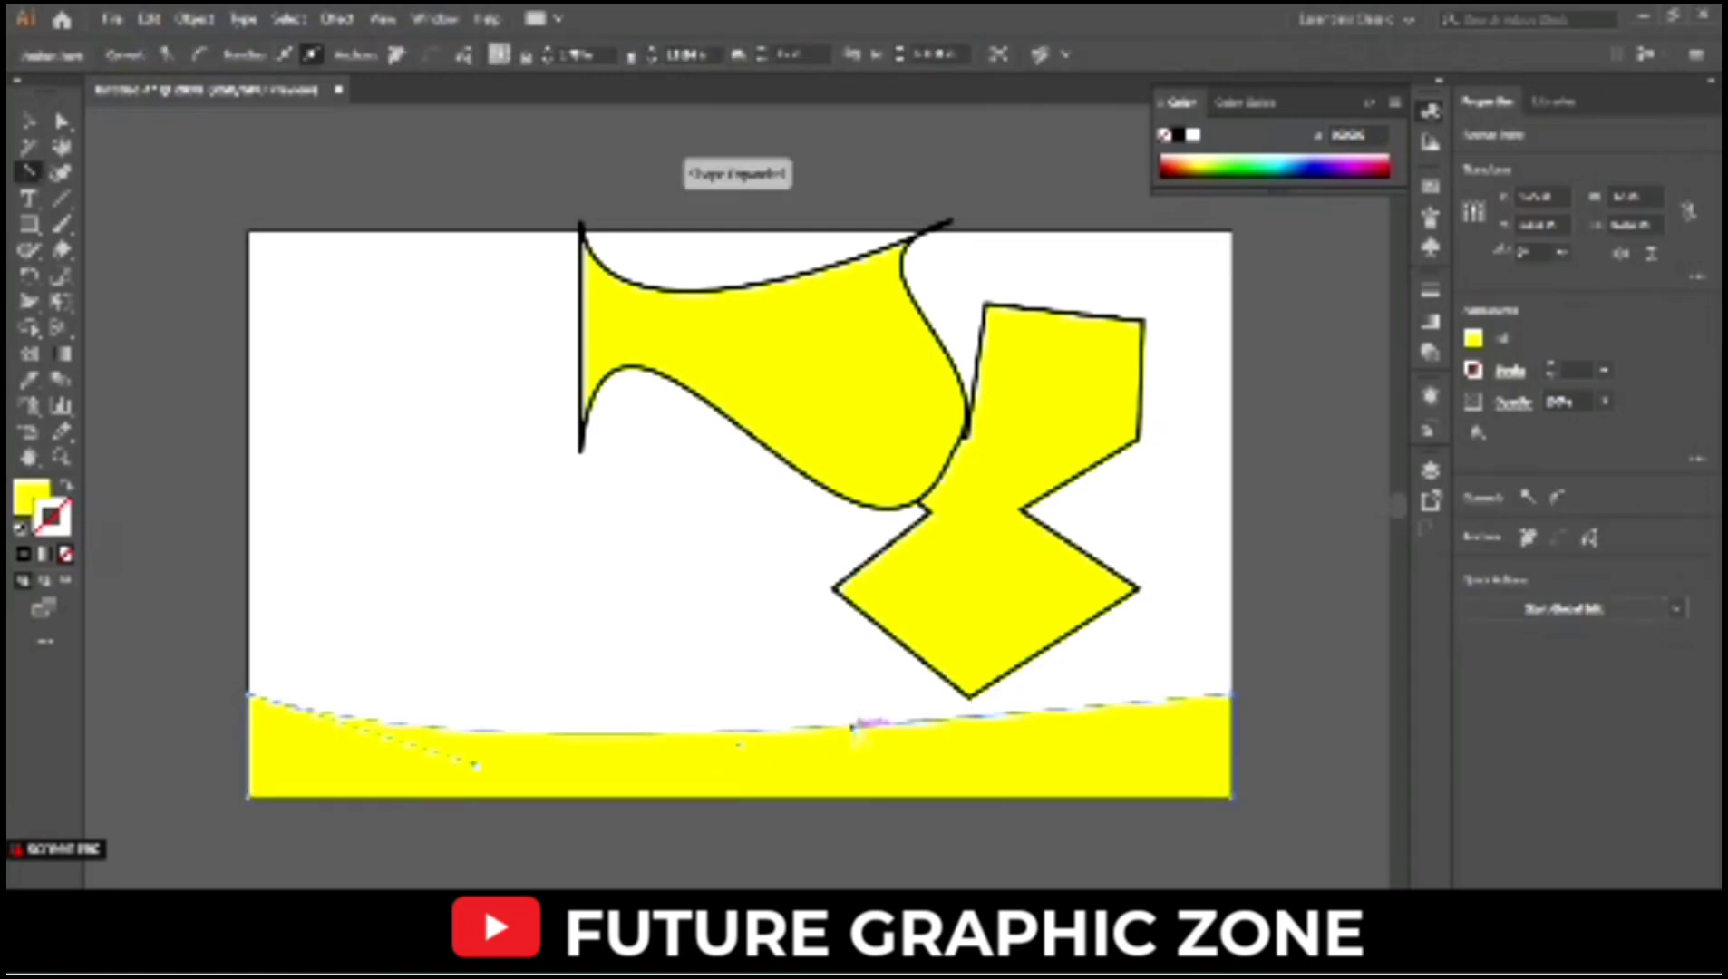
{"action": "left_click_drag", "start_coordinate": [855, 725], "coordinate": [937, 535]}
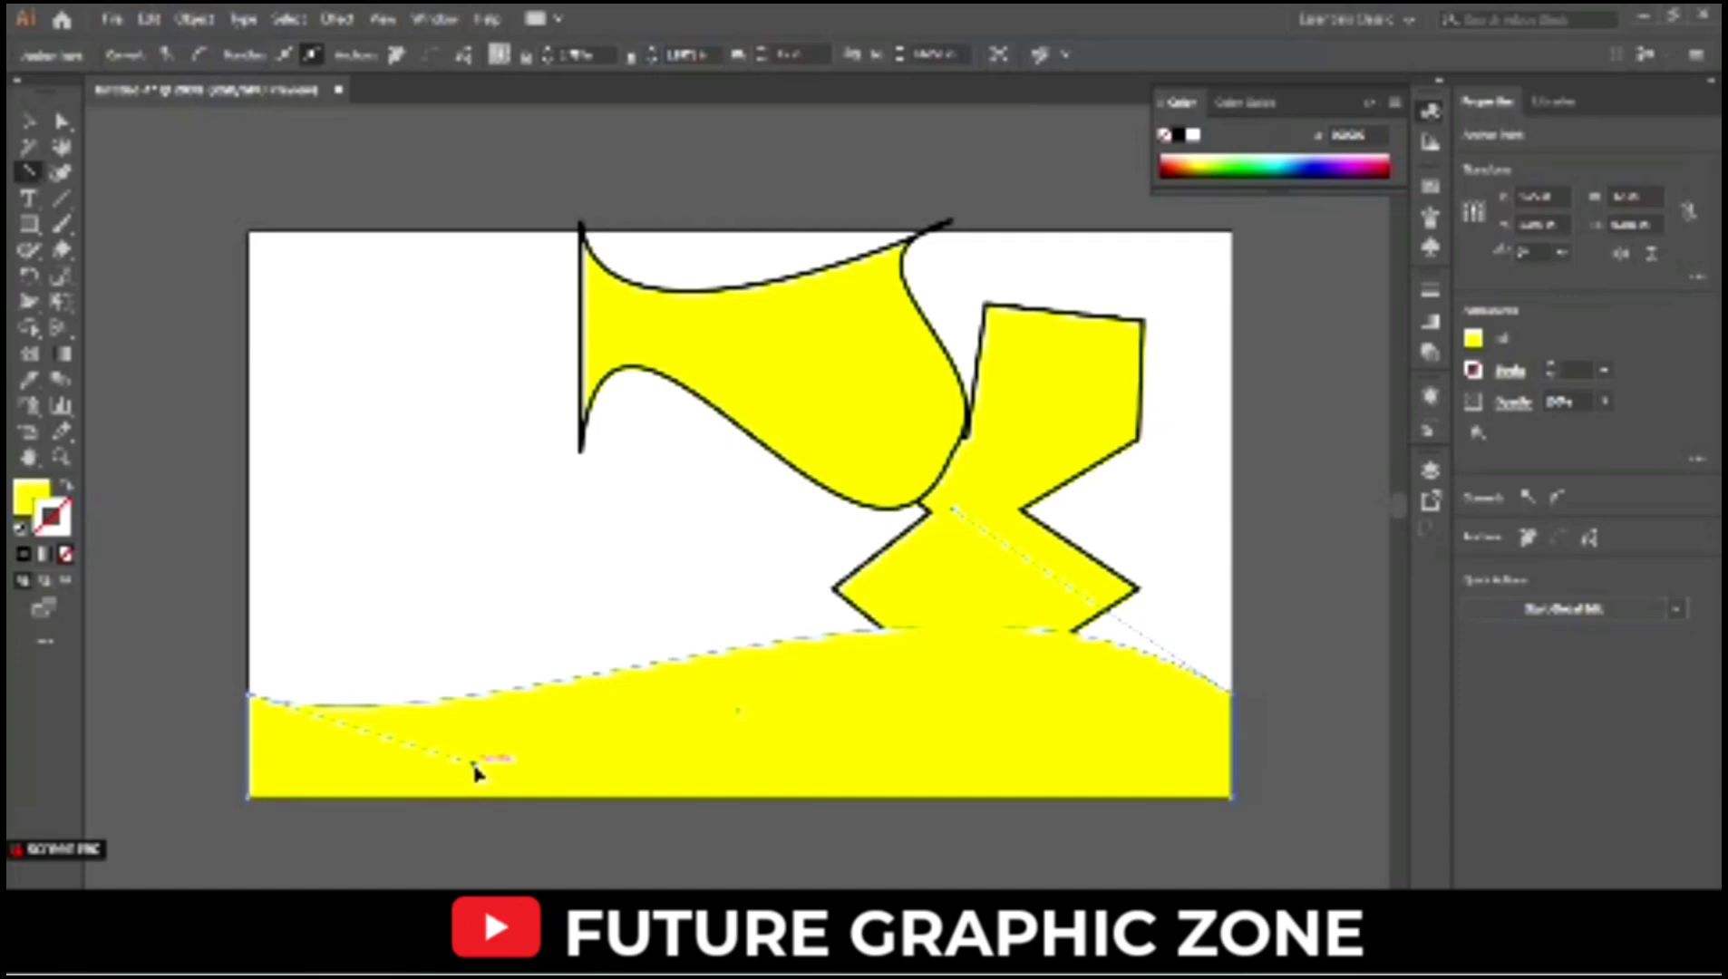
{"action": "left_click_drag", "start_coordinate": [491, 790], "coordinate": [542, 852]}
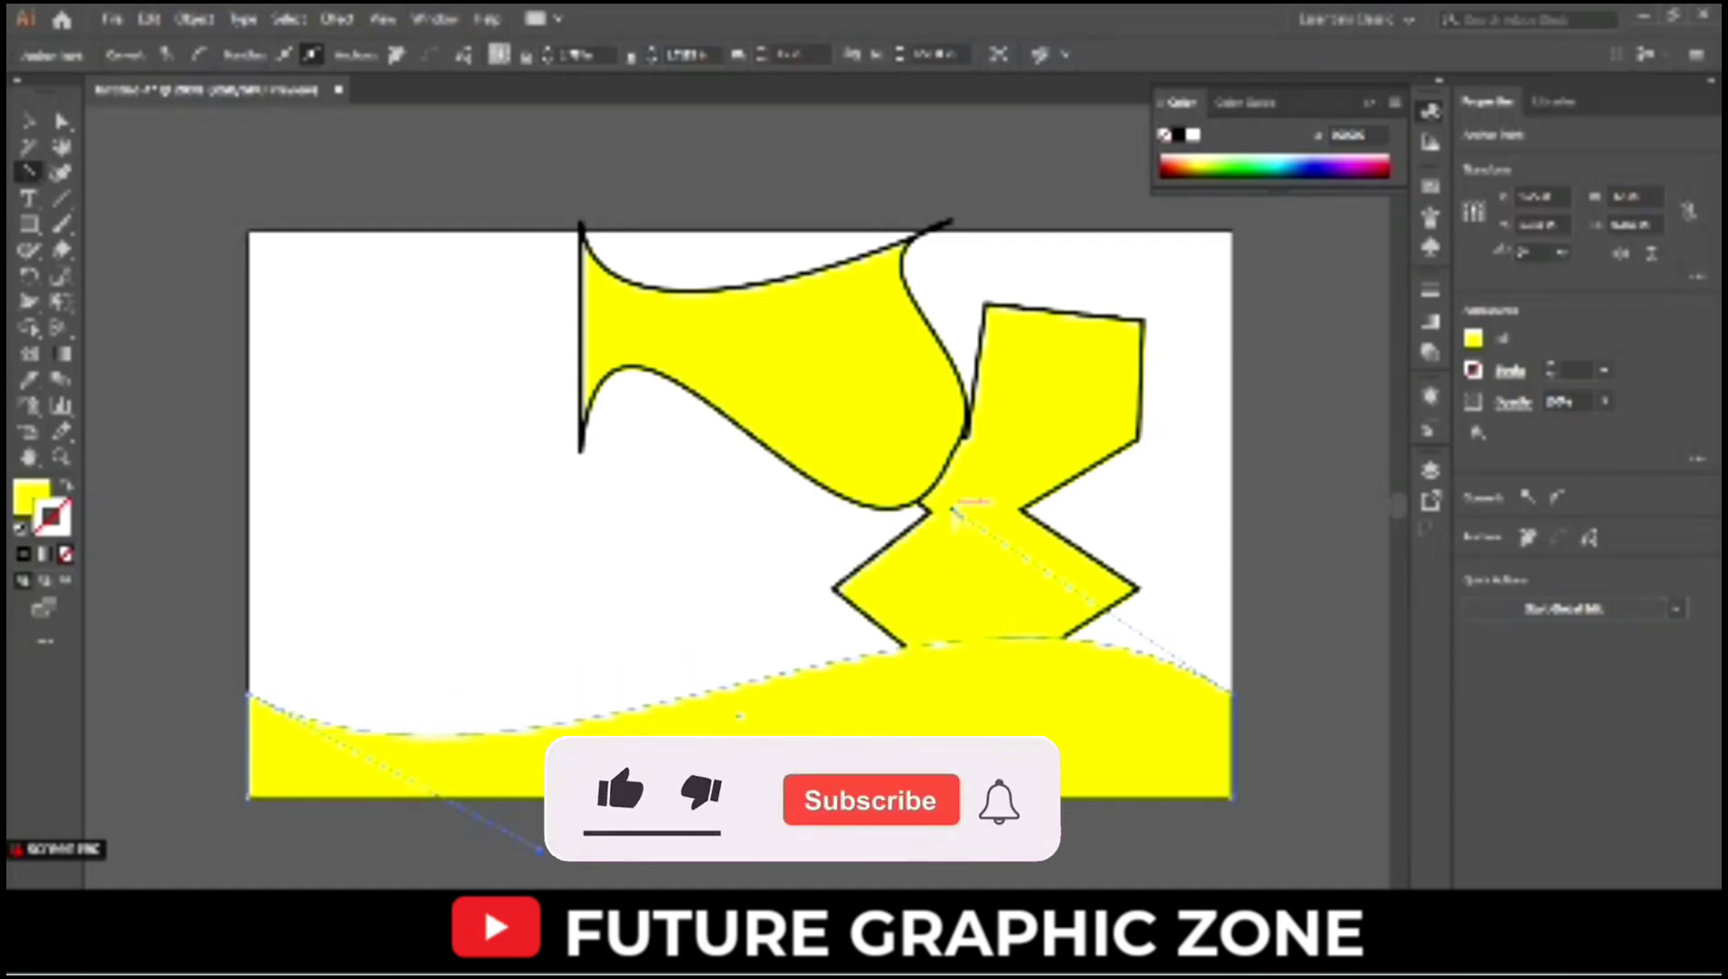
{"action": "left_click_drag", "start_coordinate": [954, 512], "coordinate": [973, 387]}
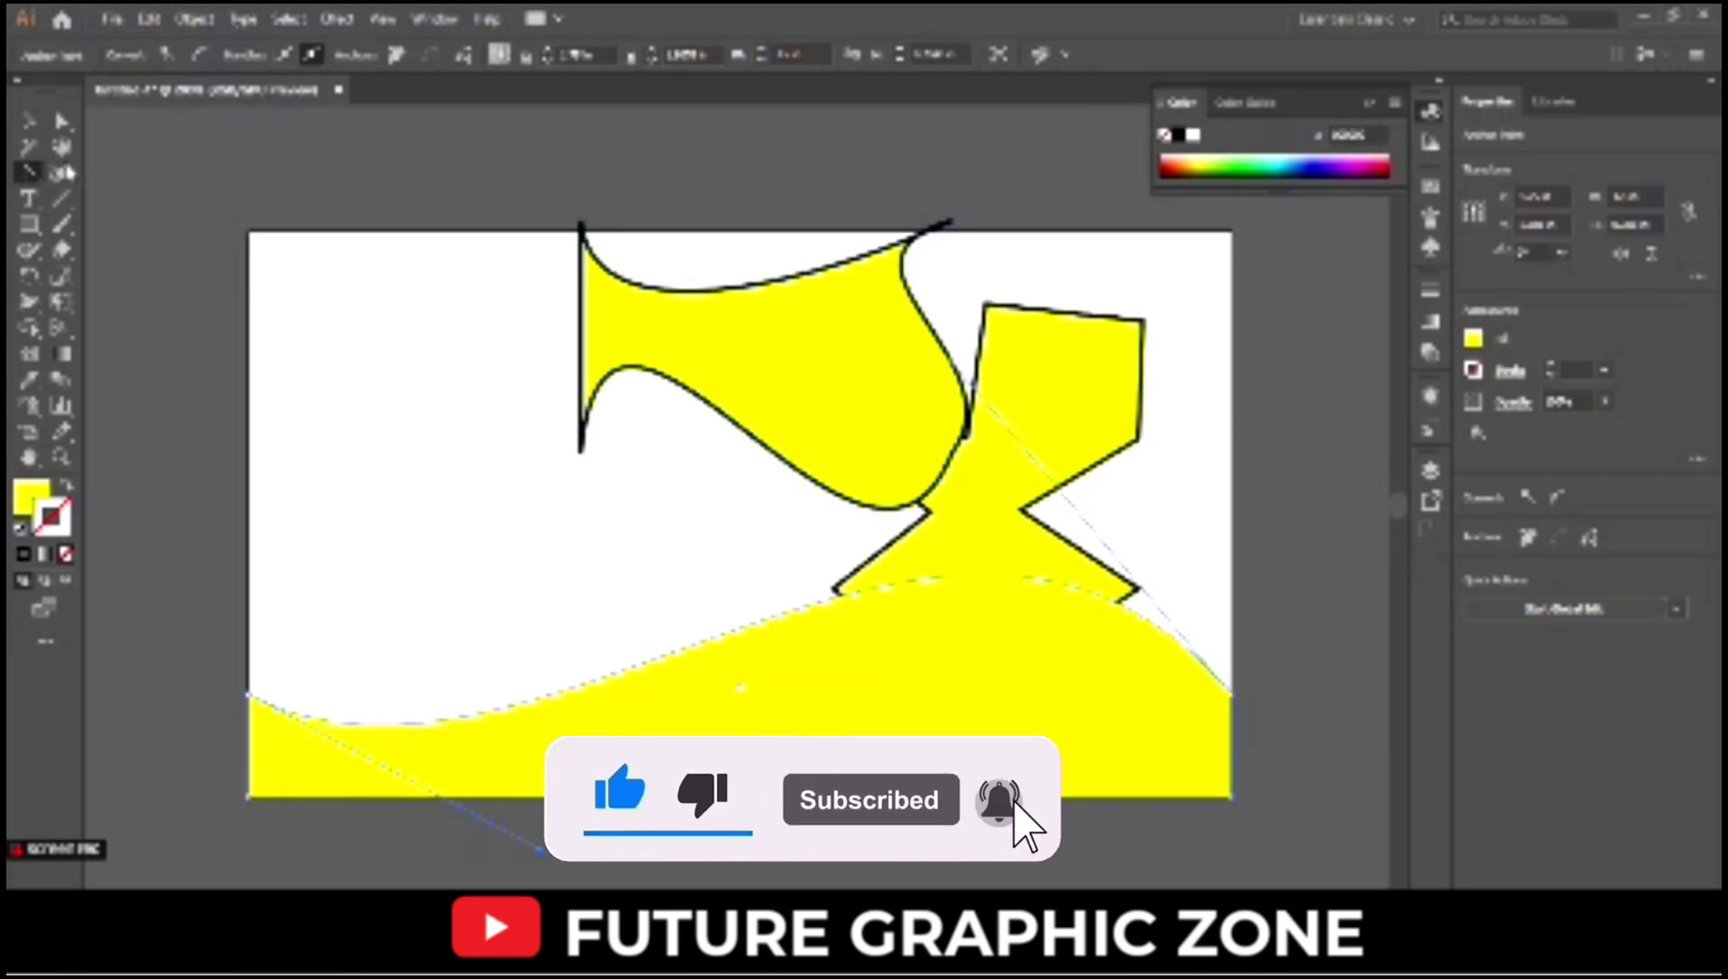
Delete the two black-outlined yellow shapes above the wave
{"action": "left_click", "coordinate": [30, 121]}
{"action": "left_click", "coordinate": [782, 835]}
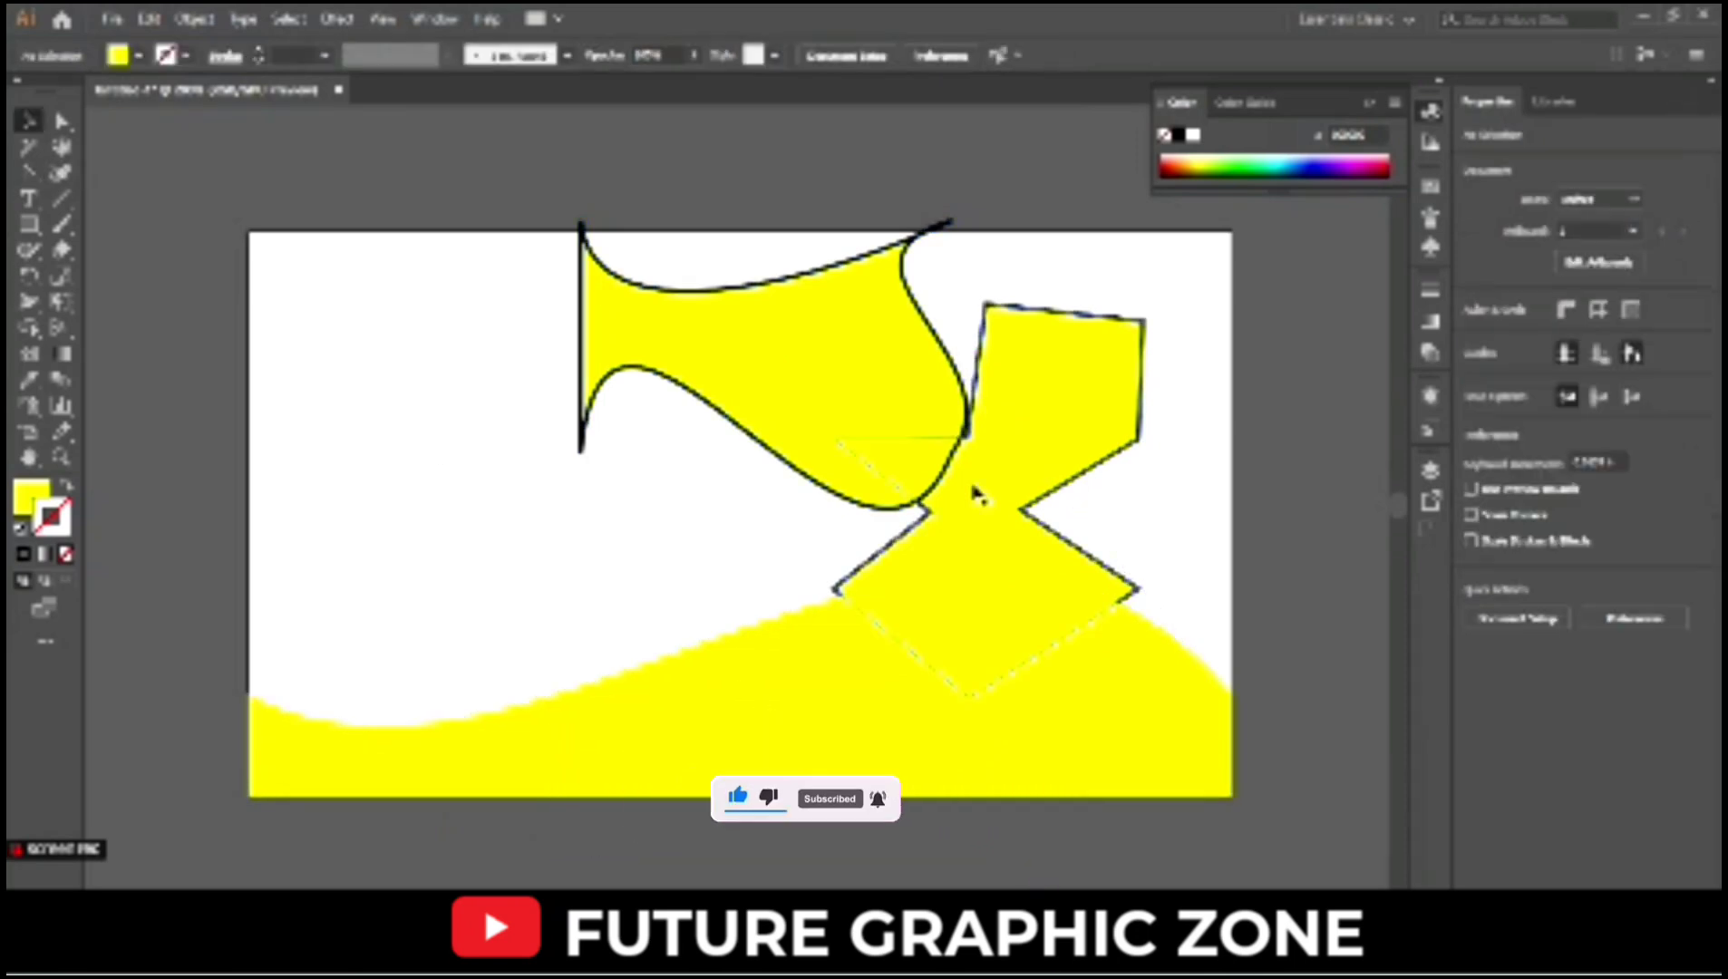
{"action": "left_click", "coordinate": [864, 397]}
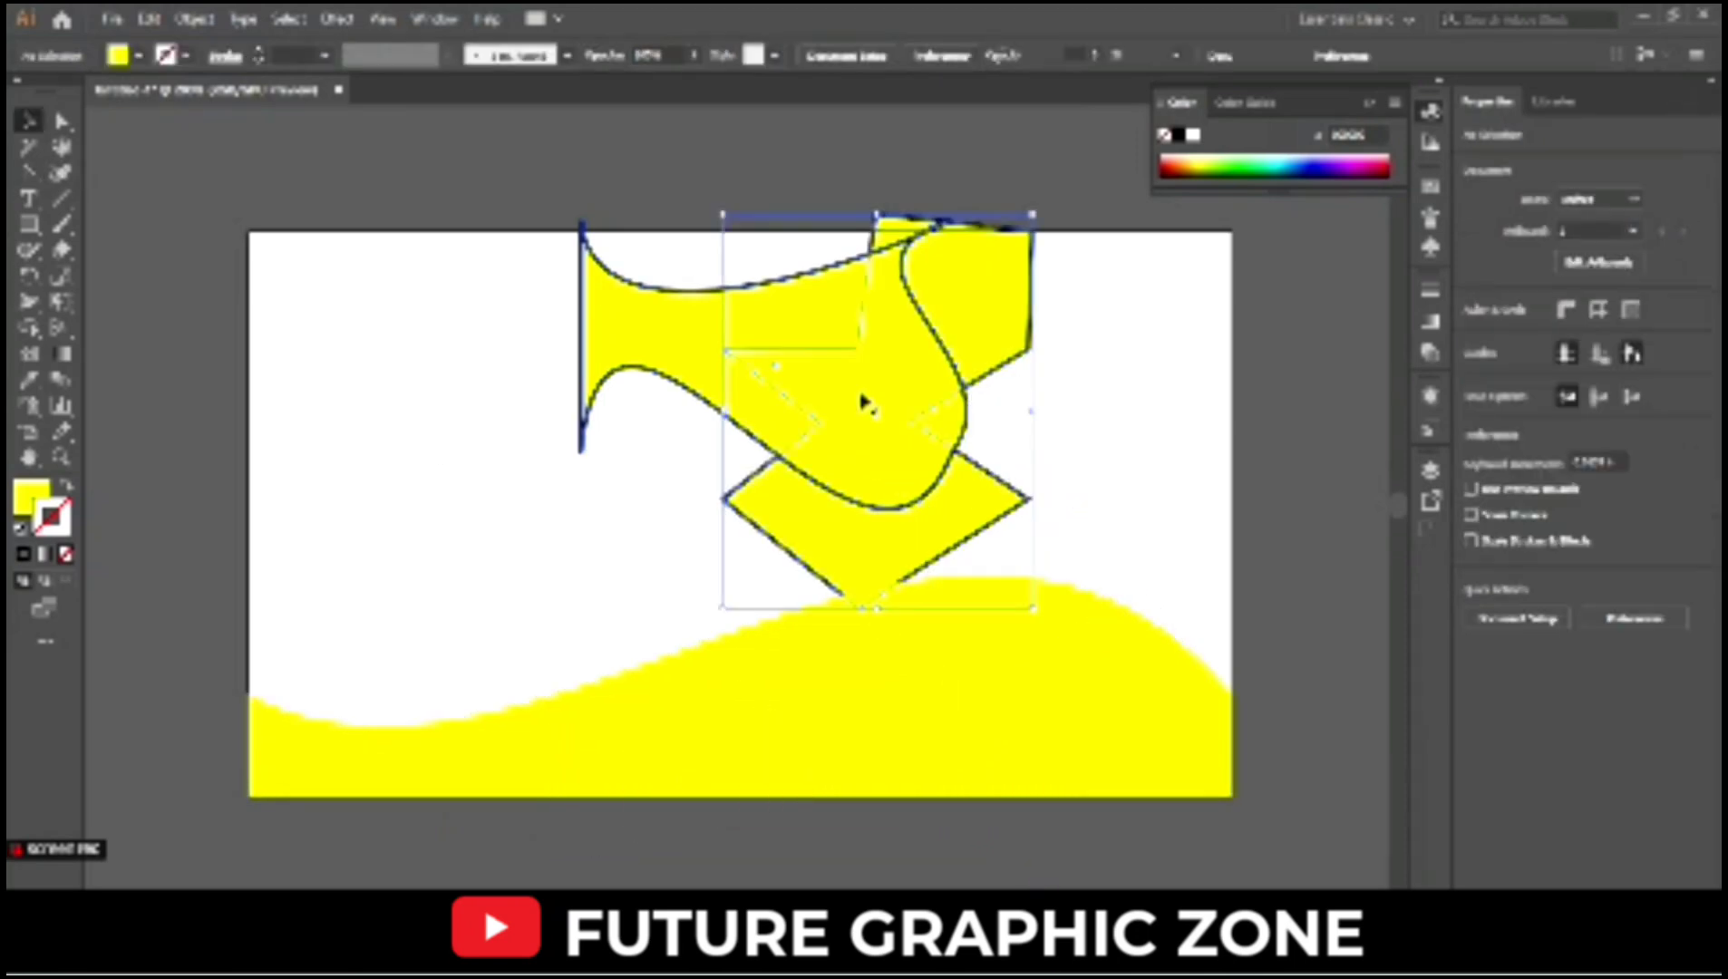
{"action": "left_click", "coordinate": [741, 354]}
{"action": "key", "text": "Delete"}
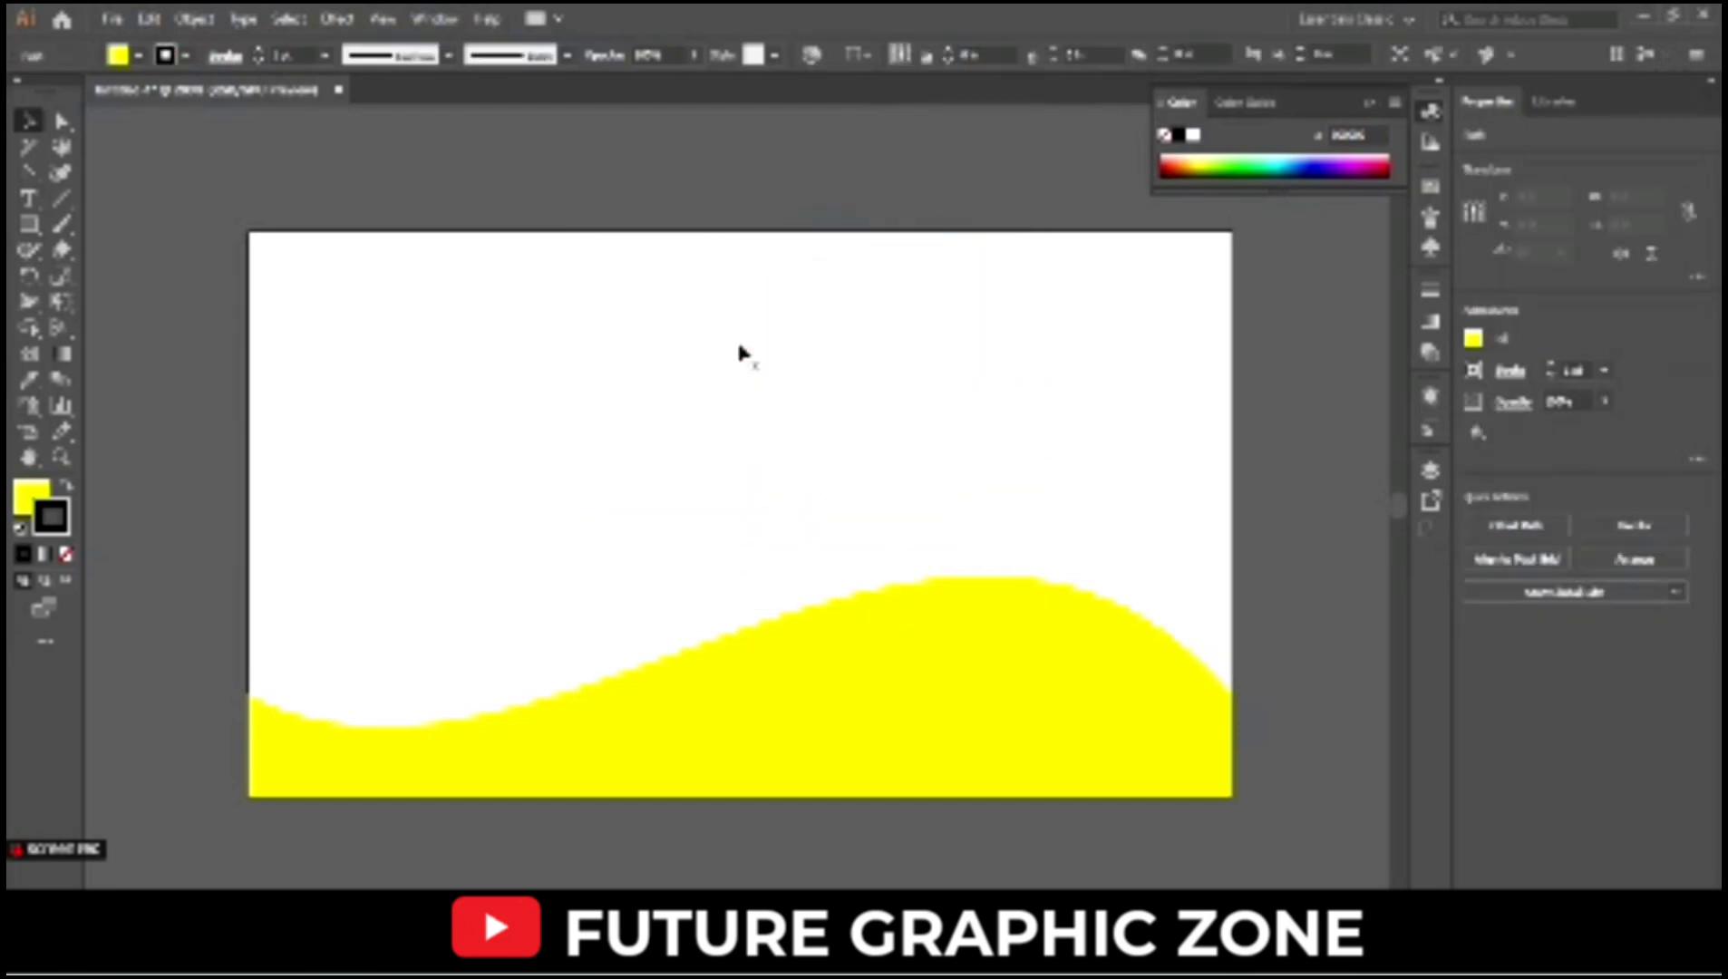
Duplicate the yellow wave slightly above the original and fill the copy with black
{"action": "left_click", "coordinate": [664, 744]}
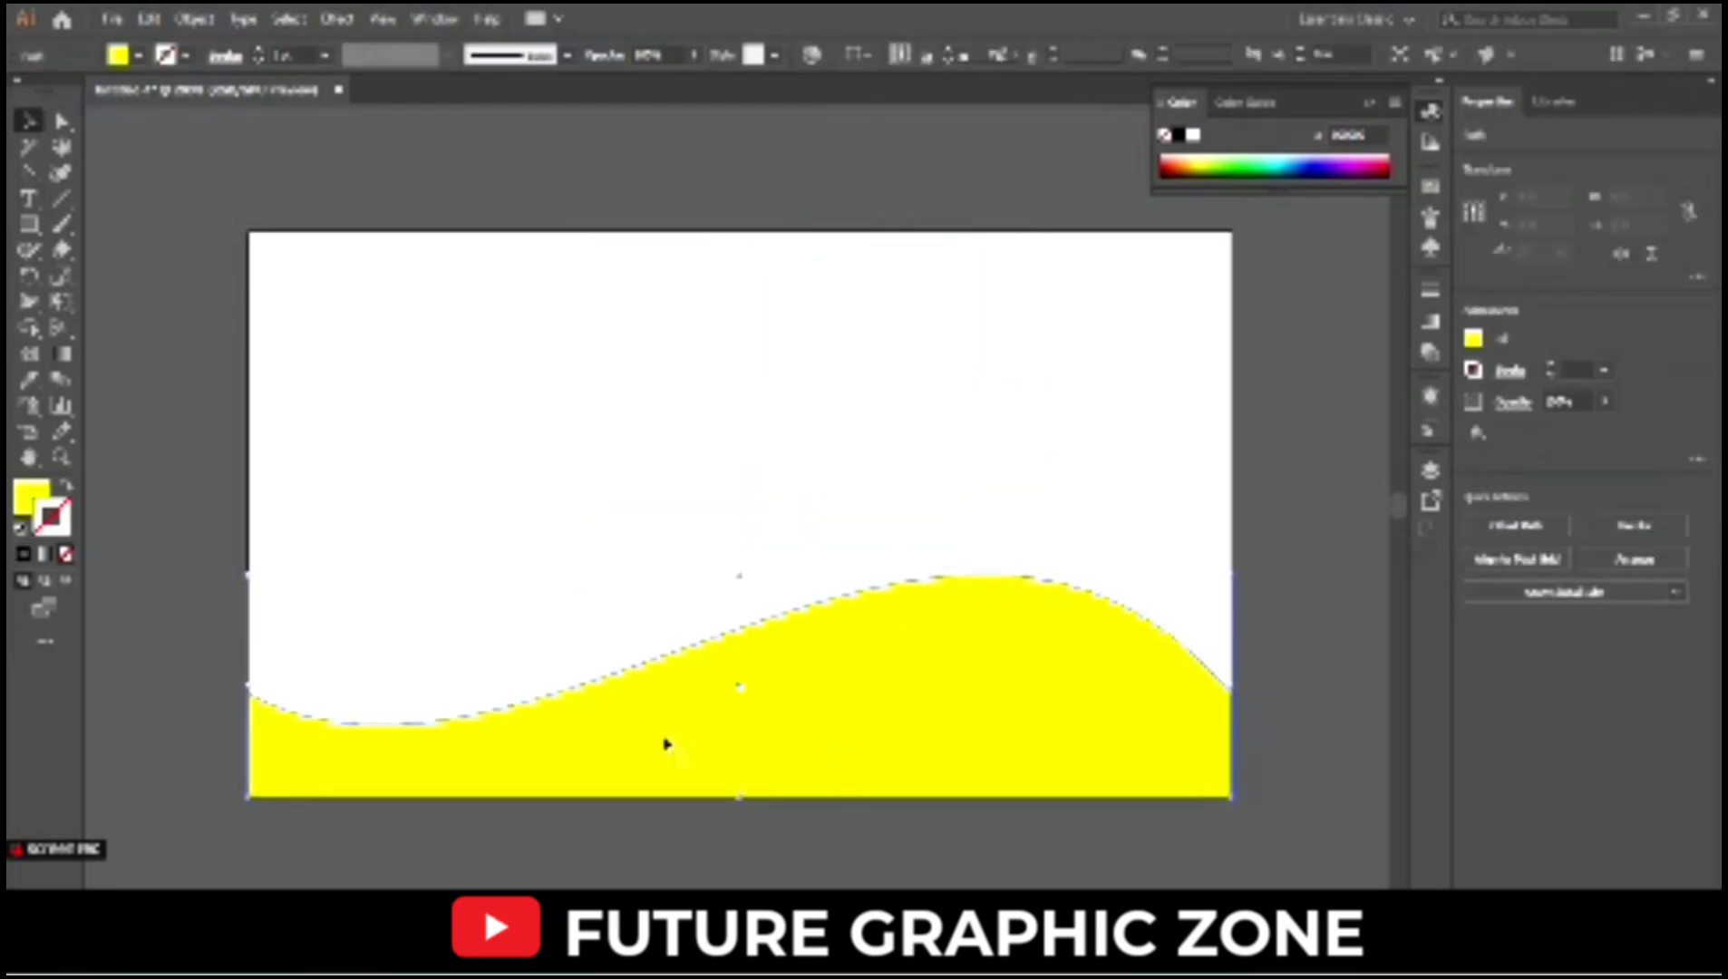
{"action": "left_click_drag", "start_coordinate": [667, 741], "coordinate": [668, 721]}
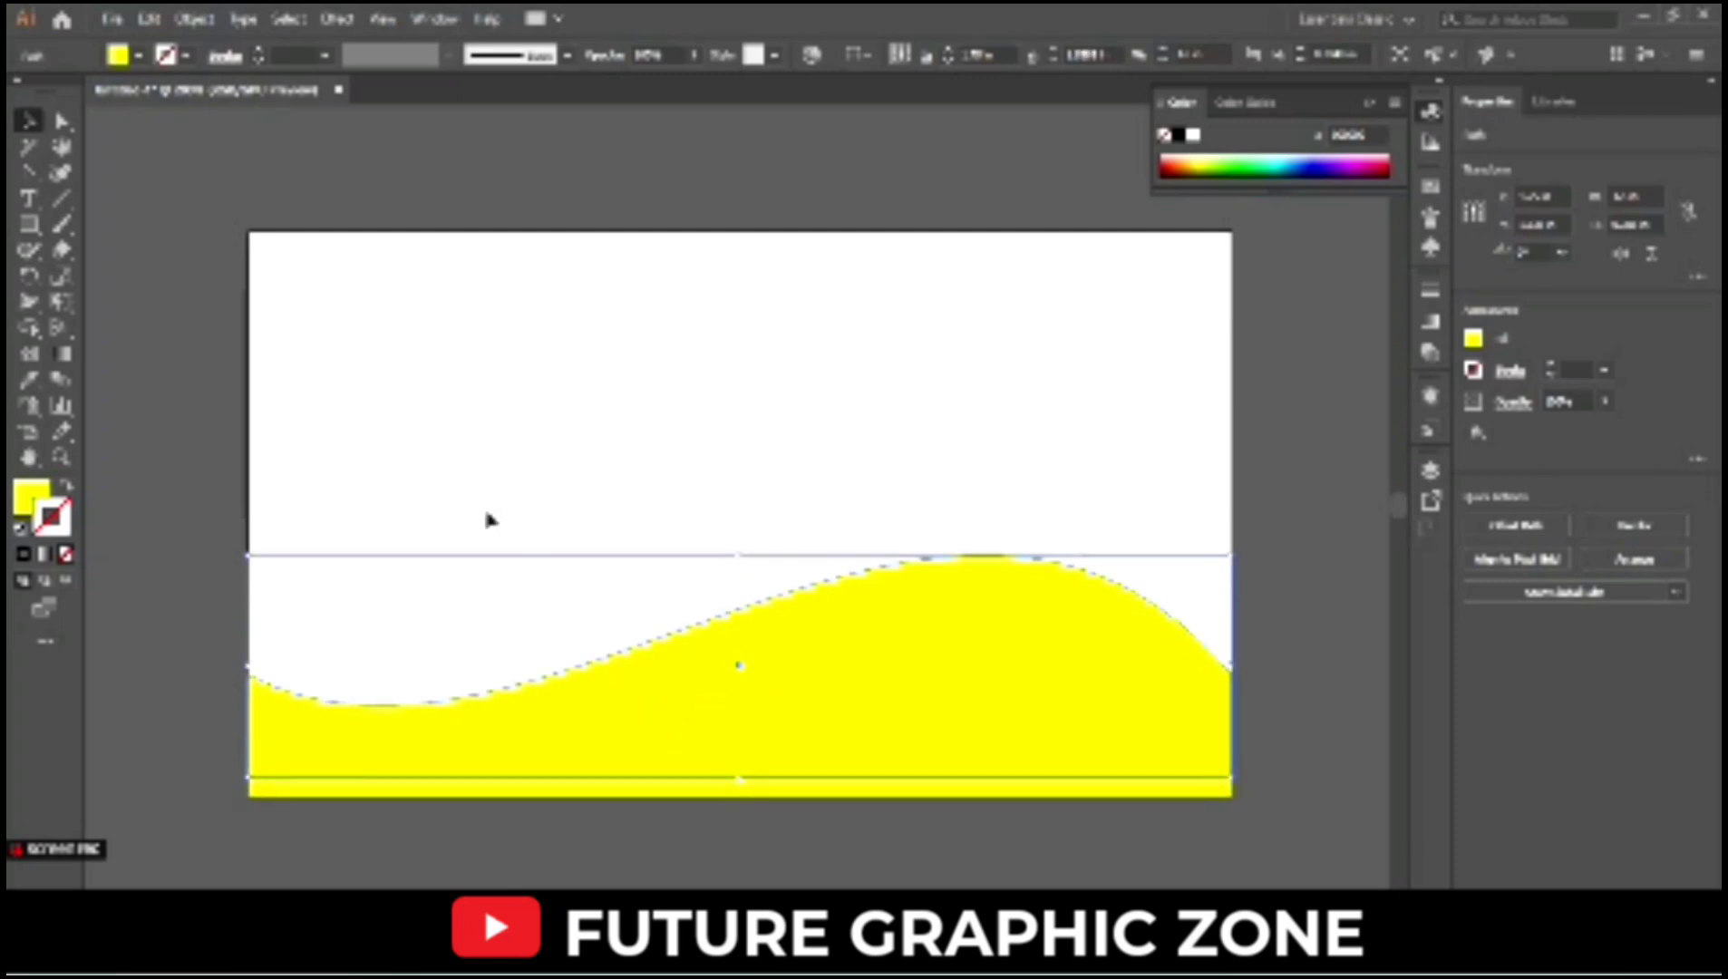
{"action": "left_click", "coordinate": [139, 57]}
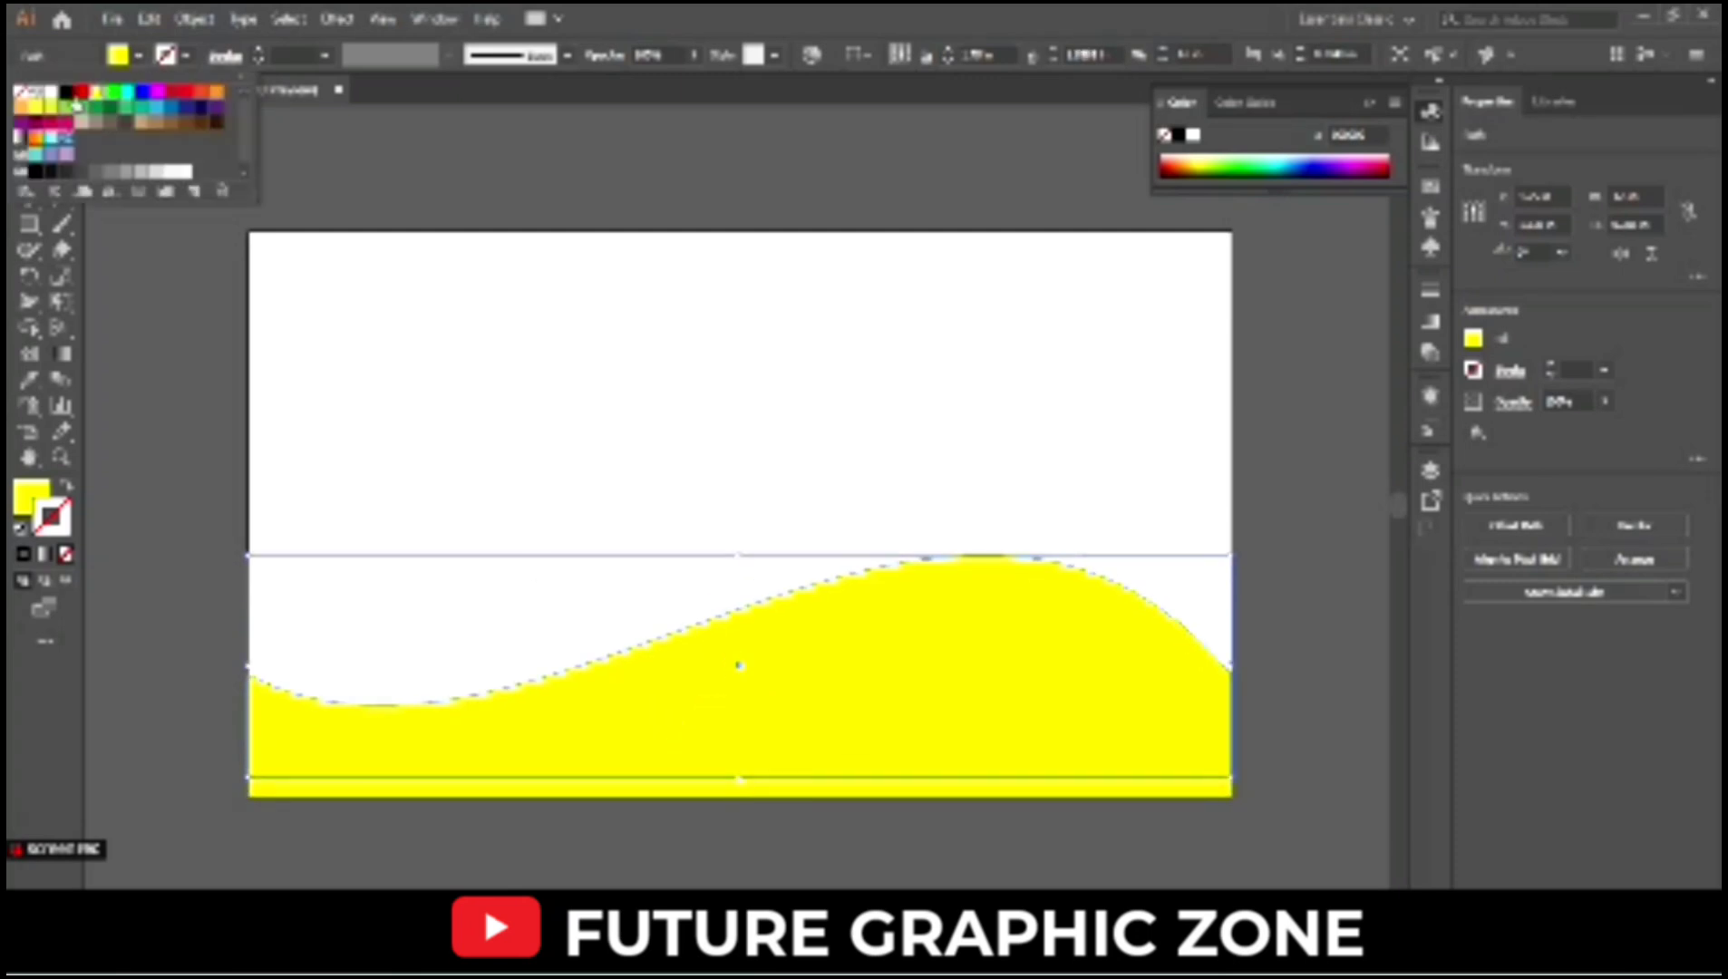
{"action": "left_click", "coordinate": [65, 91]}
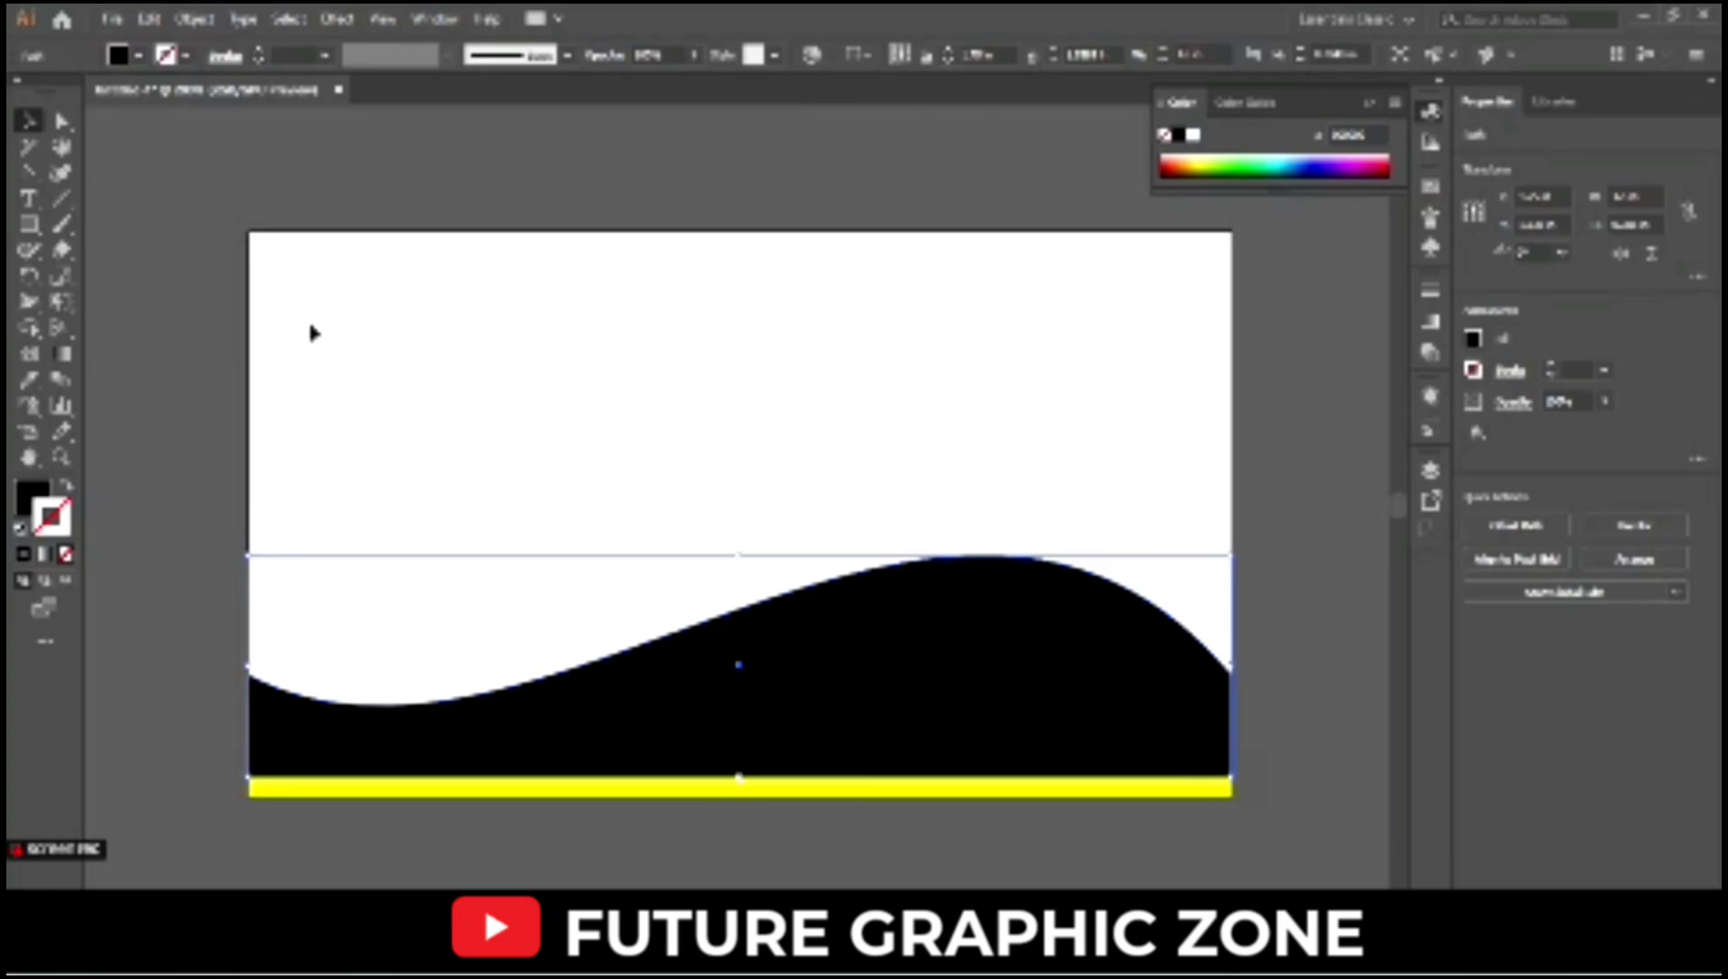
Send the black wave behind the yellow one, and undo the reordering
{"action": "key", "text": "a"}
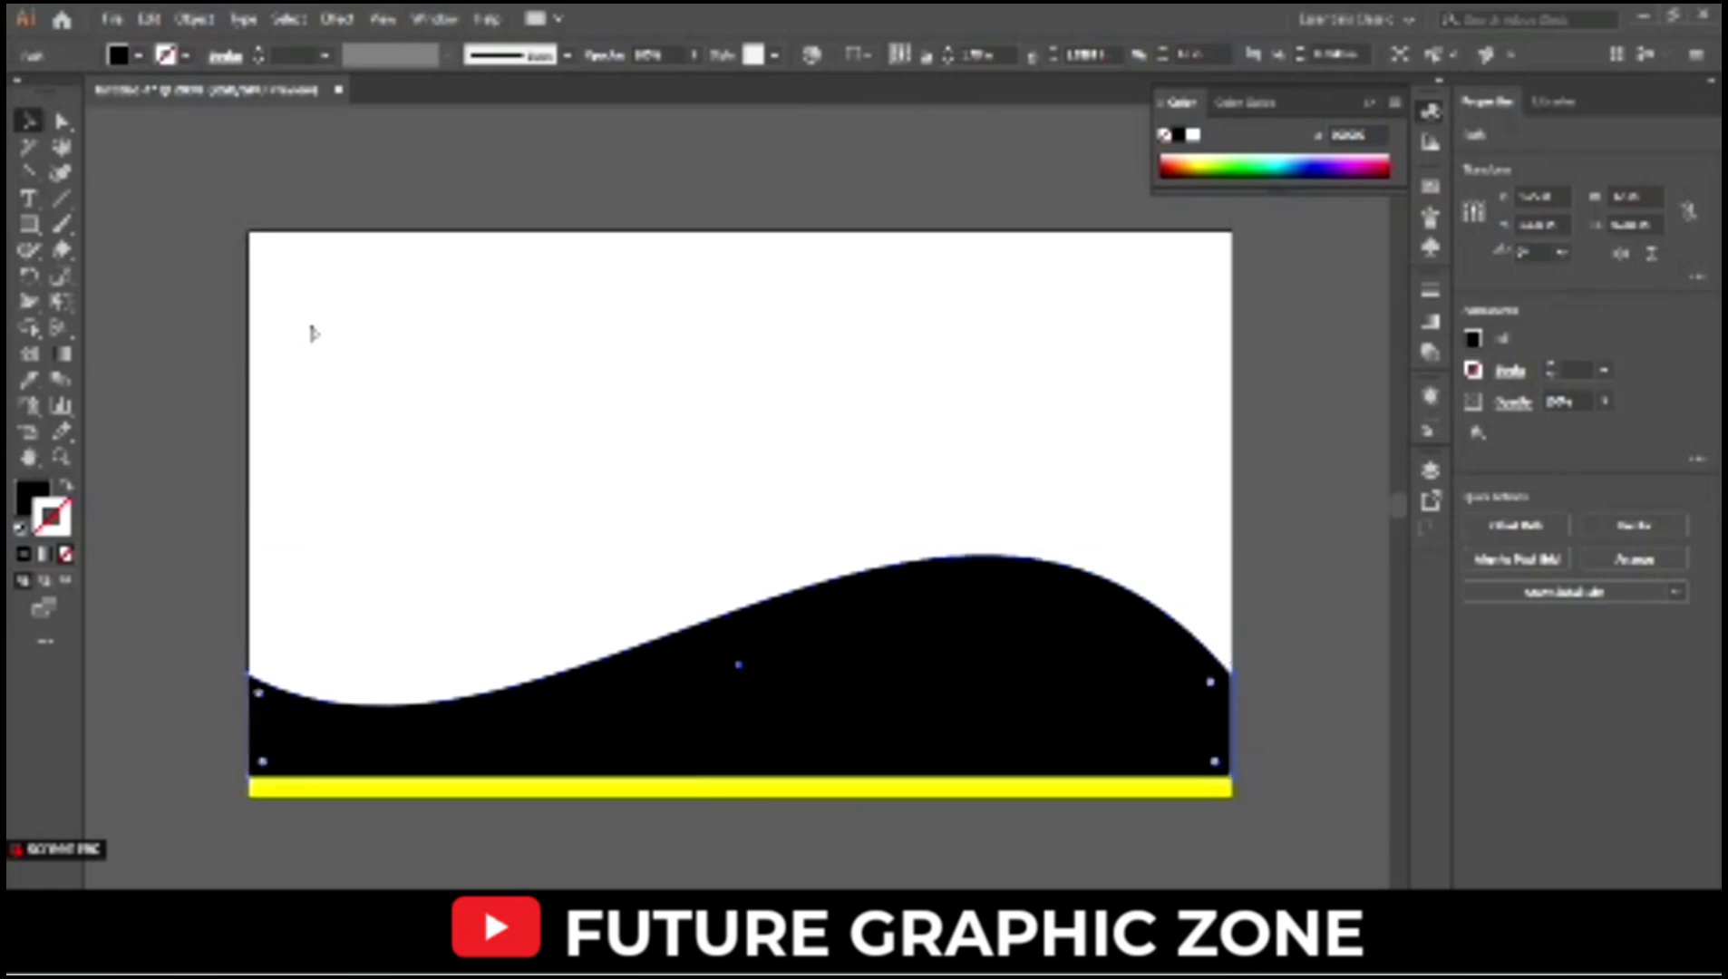
{"action": "key", "text": "ctrl+z"}
{"action": "key", "text": "v"}
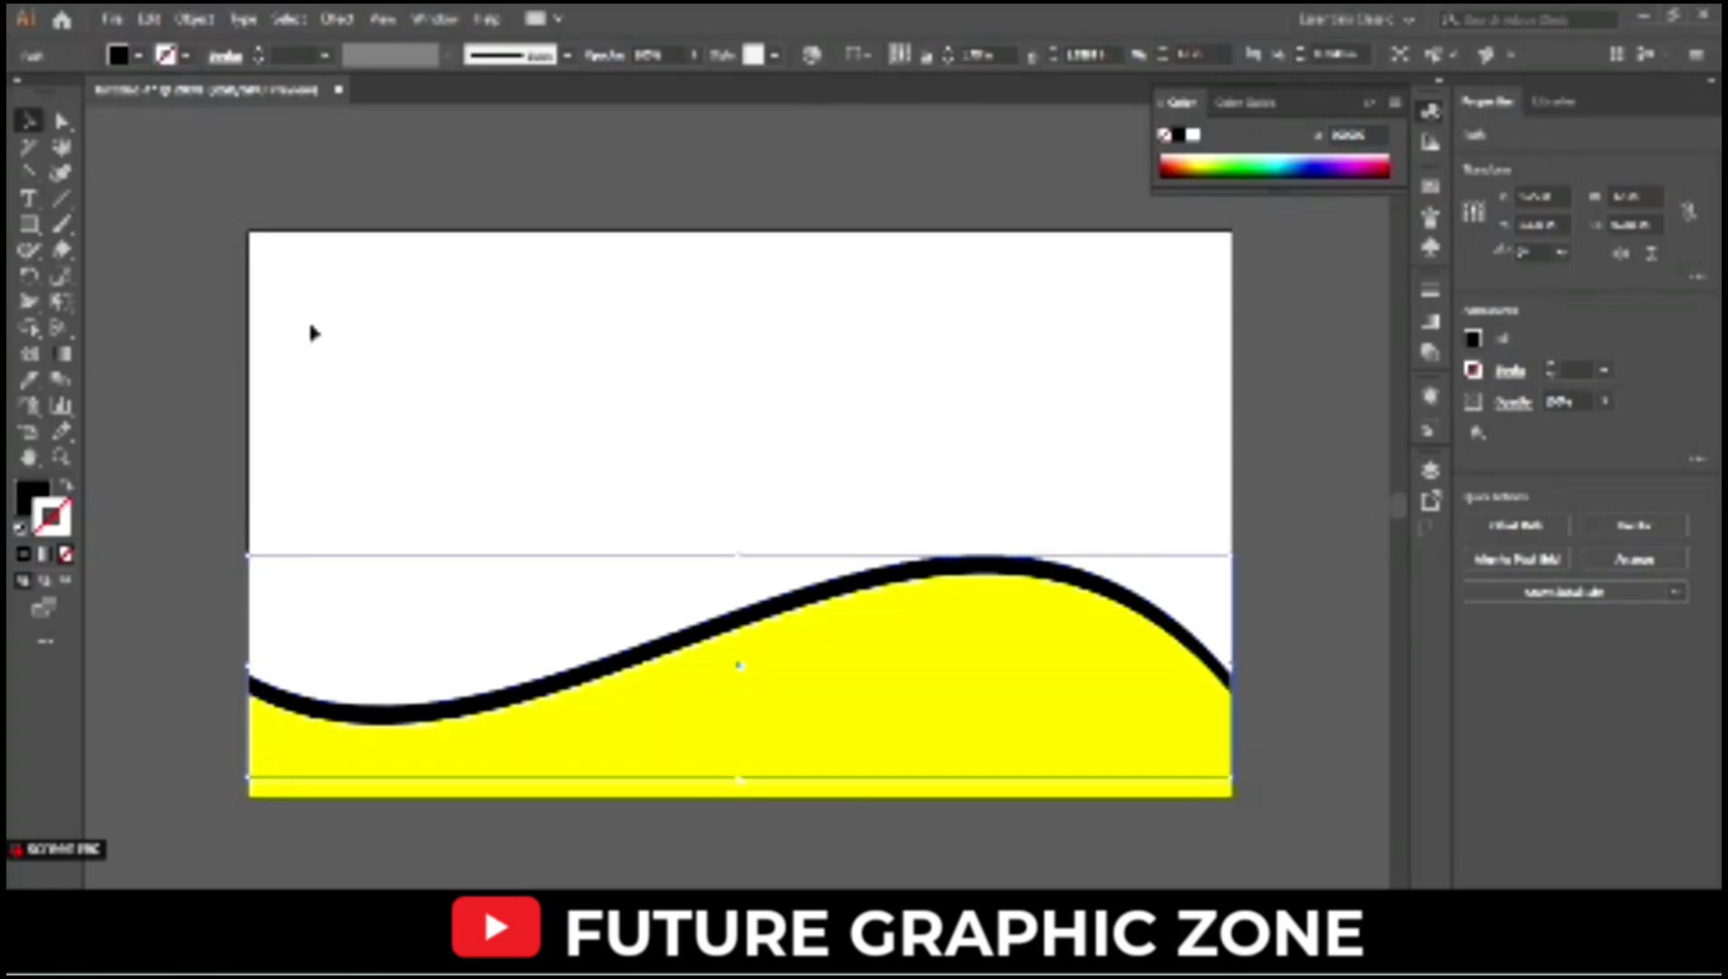
{"action": "left_click", "coordinate": [190, 337]}
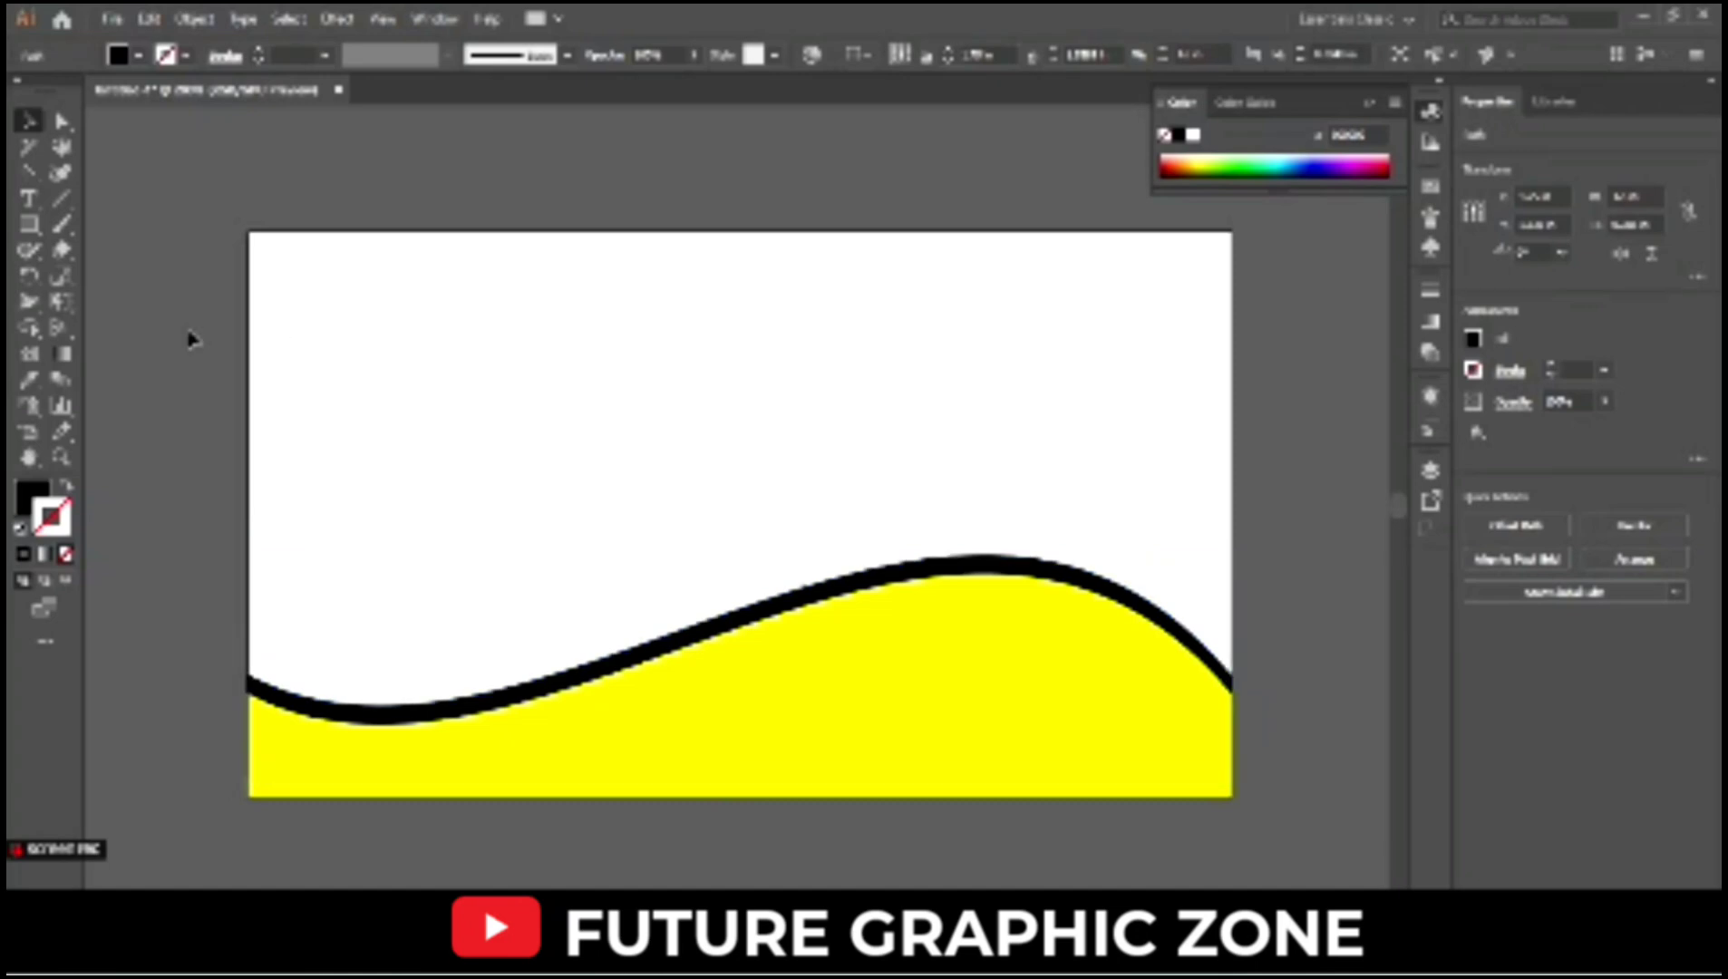
{"action": "key", "text": "ctrl+z"}
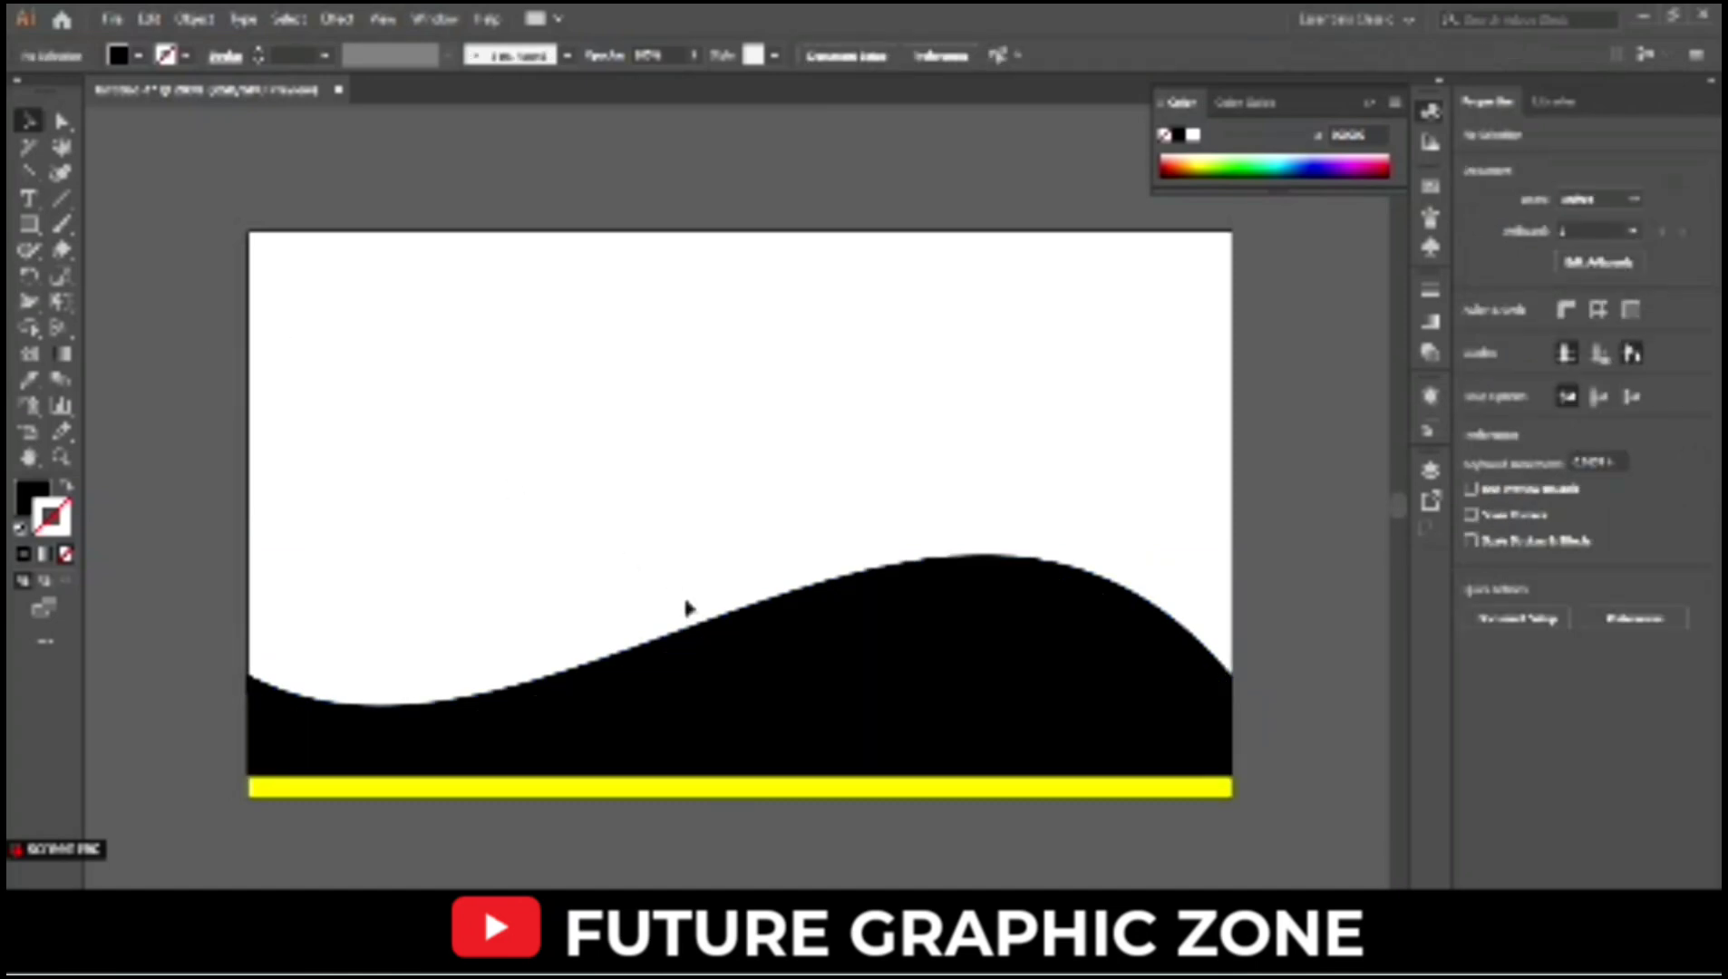
Select the black wave and bring up its Arrange options
{"action": "left_click", "coordinate": [759, 650]}
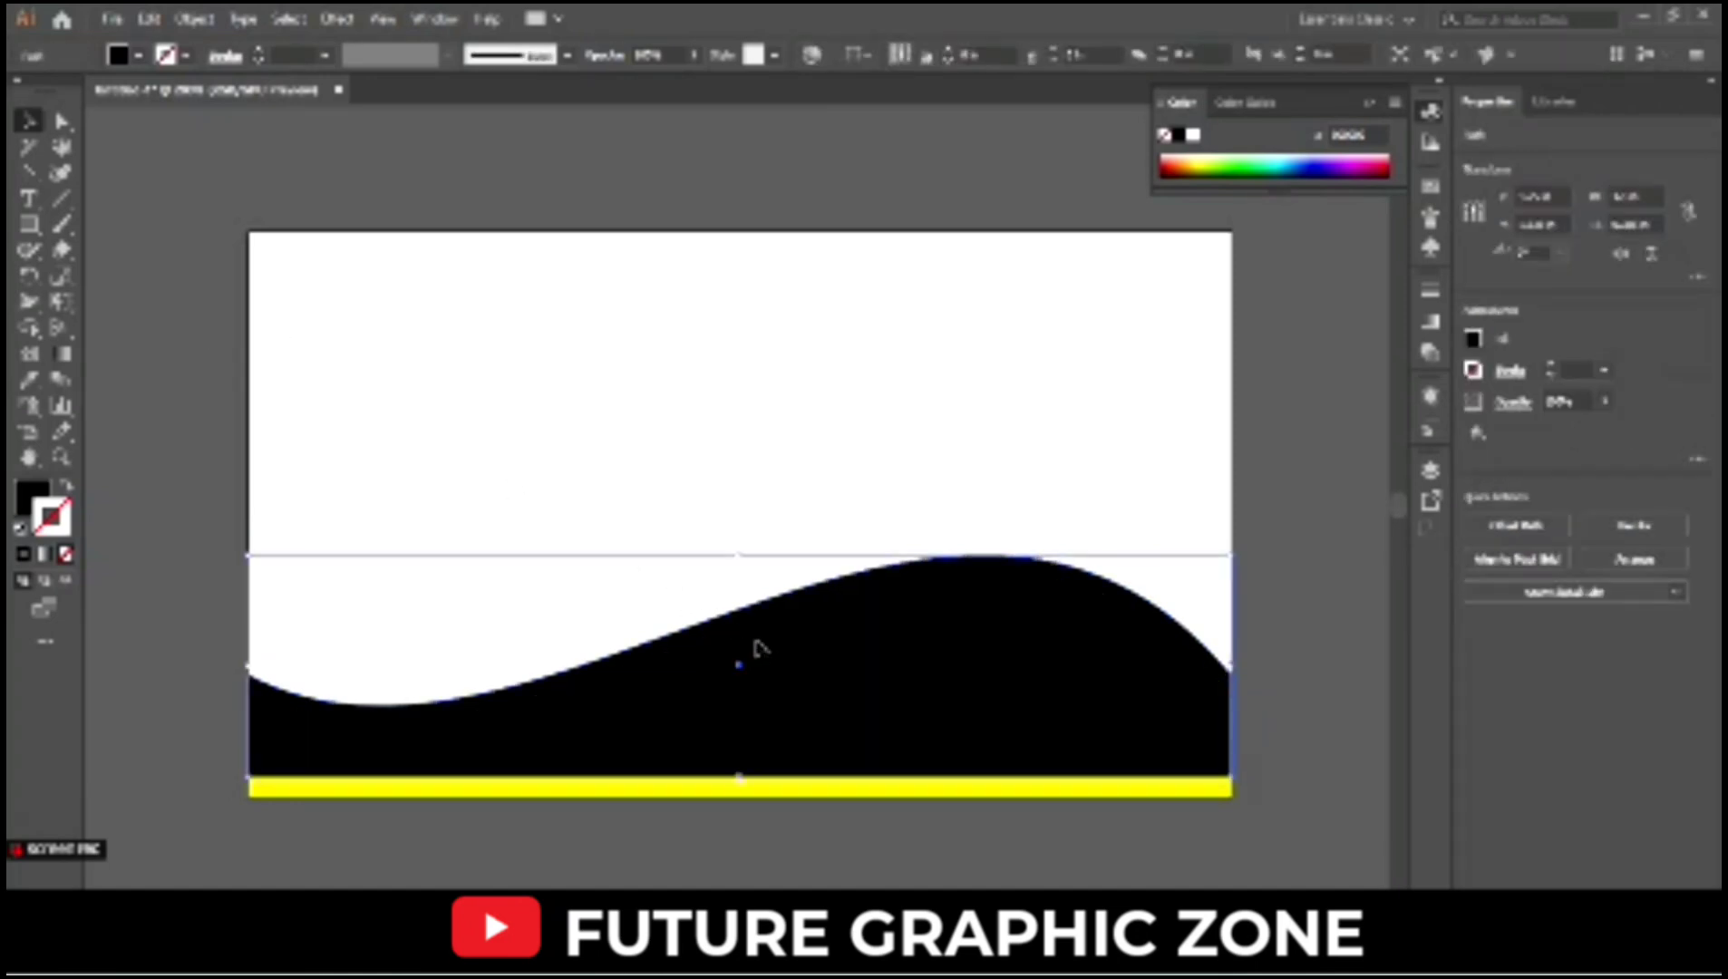
{"action": "right_click", "coordinate": [758, 649]}
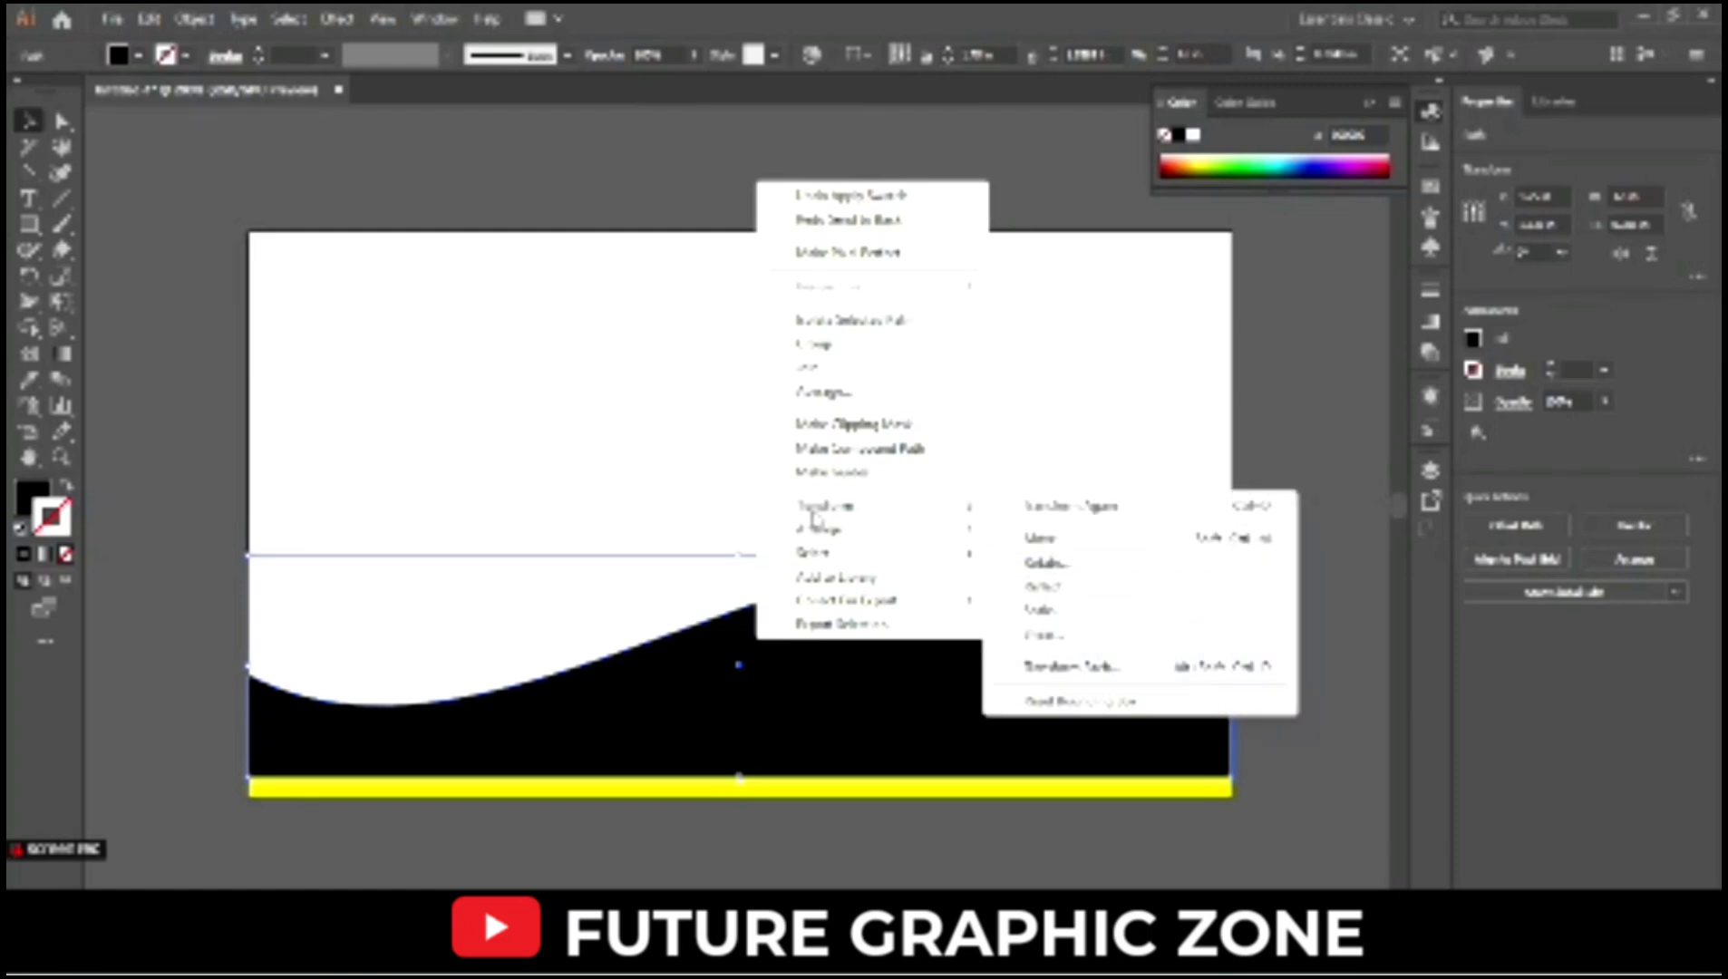
{"action": "mouse_move", "coordinate": [877, 529]}
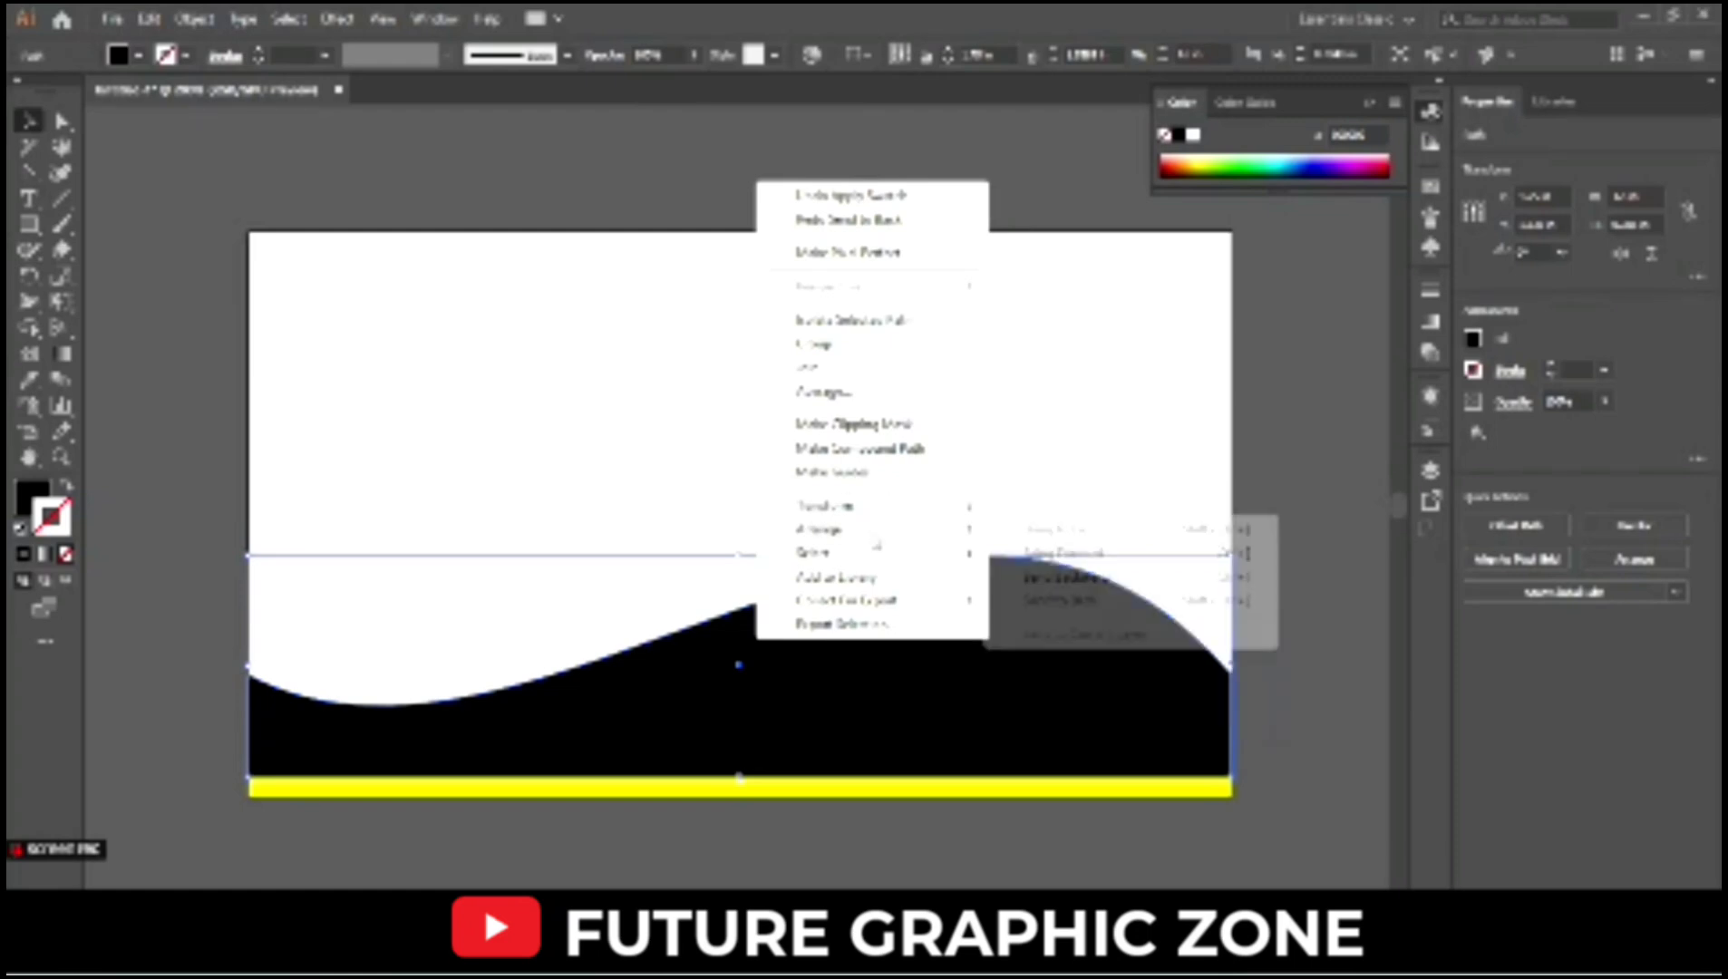